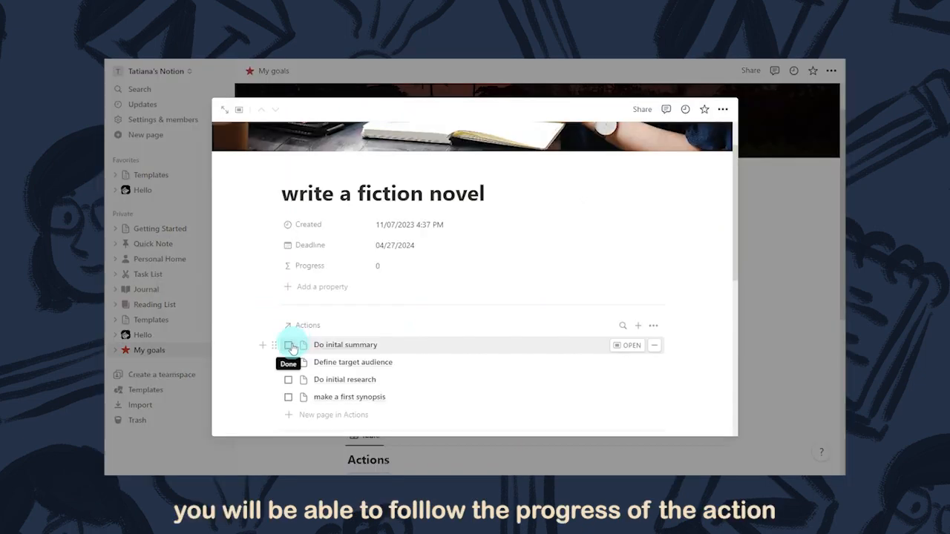
# - Mark the actions "Do inital summary" and "Define target audience" as done for the novel-writing goal
pyautogui.click(289, 345)
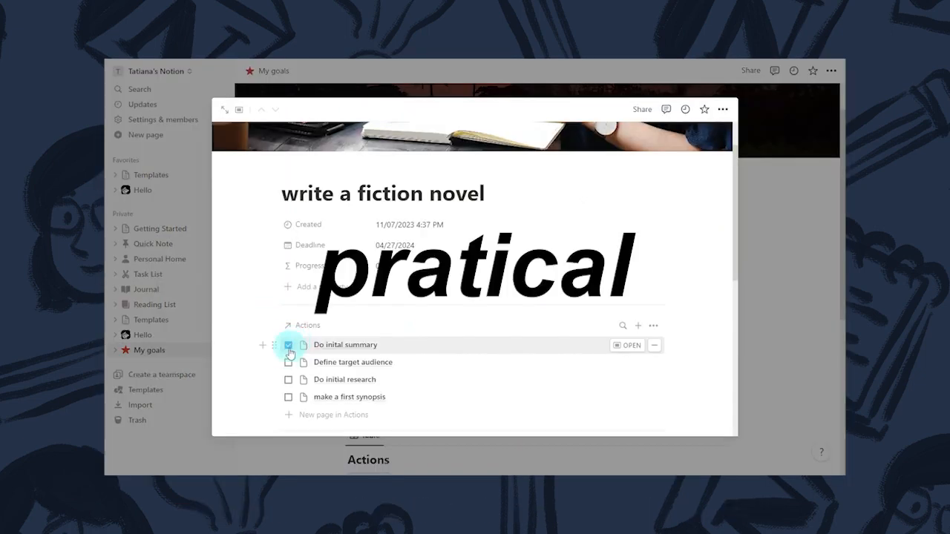
pyautogui.click(288, 364)
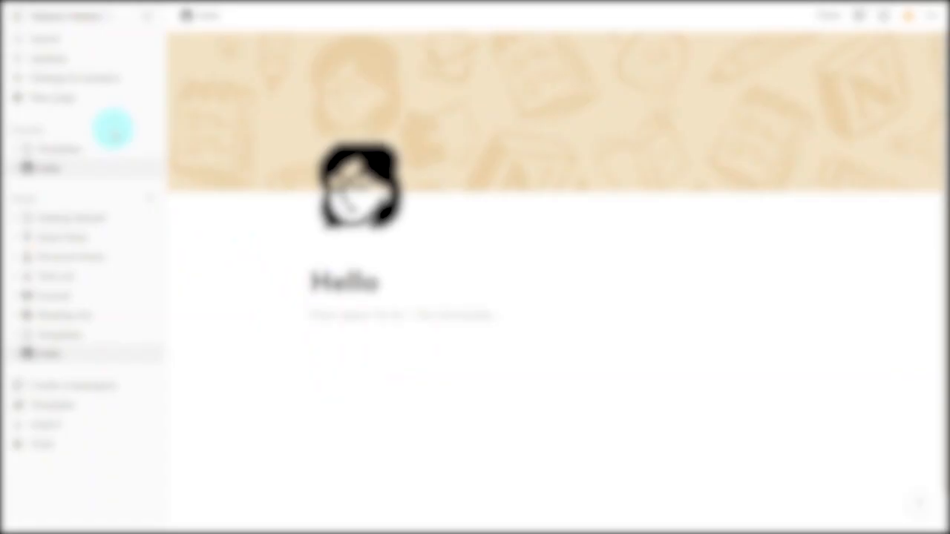
pyautogui.click(97, 95)
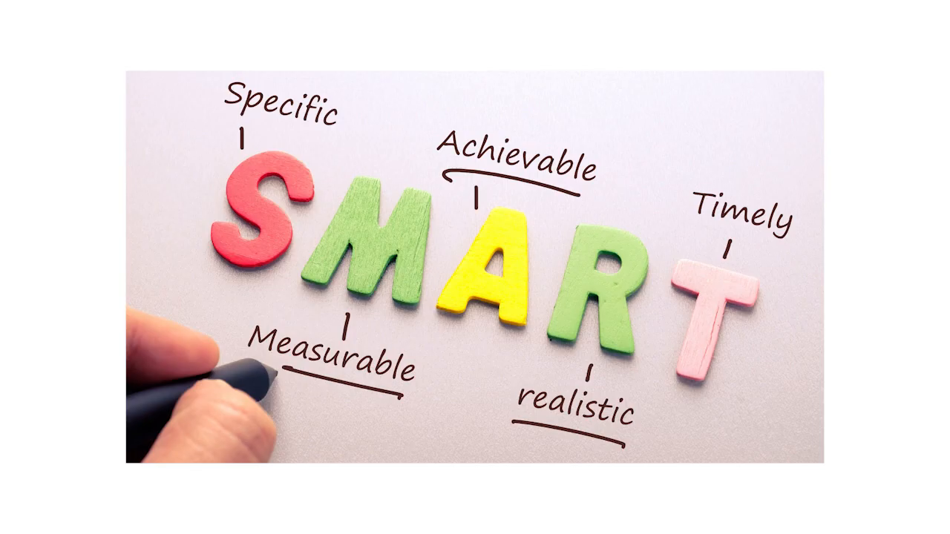
# - Write the prompt "What do you want to achieve and why? Who is involved?" under Specific in the SMART Goal template
pyautogui.write('want to achieve and why? Who is involved?')
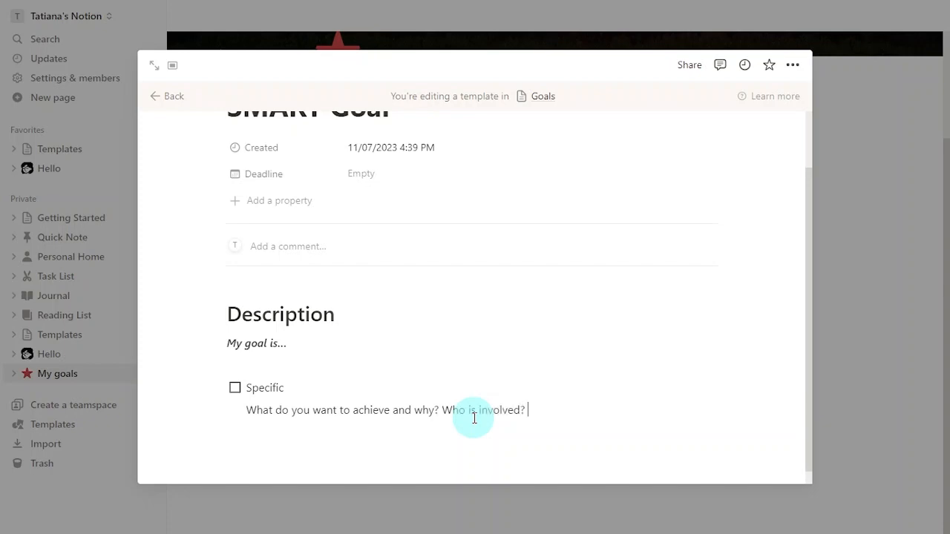
pyautogui.write('Wha')
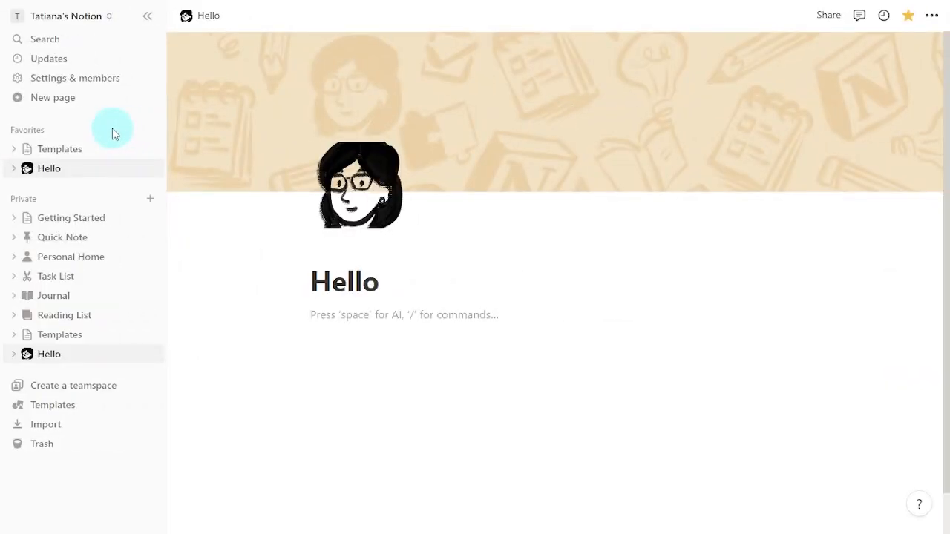
# - Create a new private page titled "My goals" and make it an empty page
pyautogui.click(101, 101)
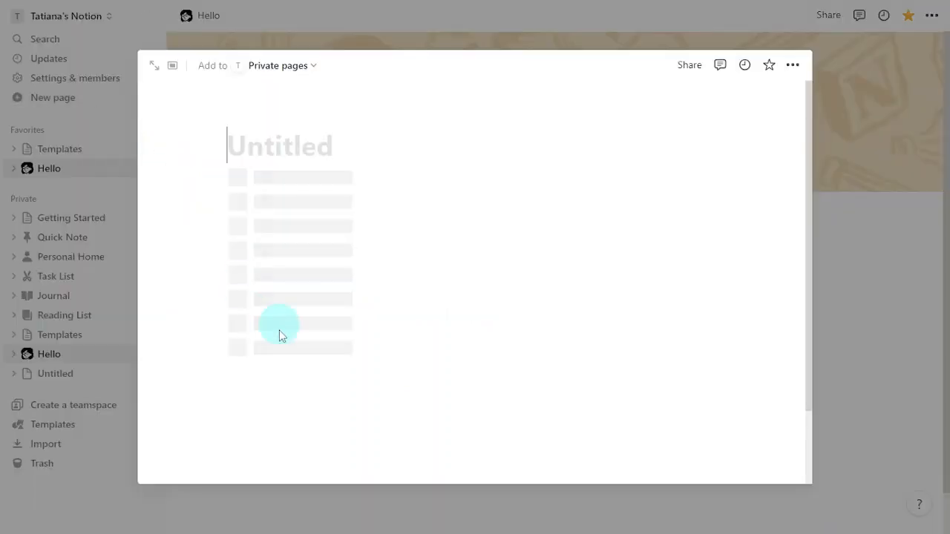
pyautogui.click(311, 146)
pyautogui.write('My')
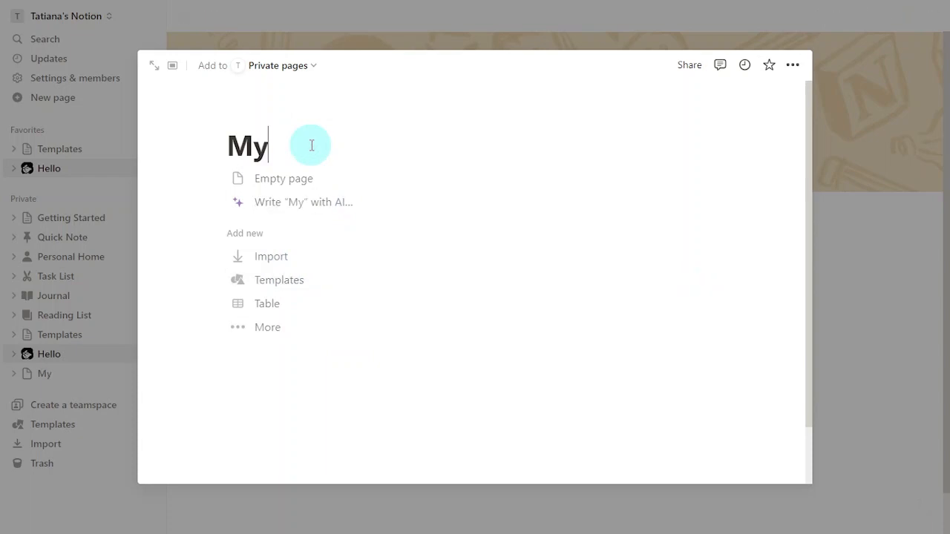
pyautogui.write(' goals')
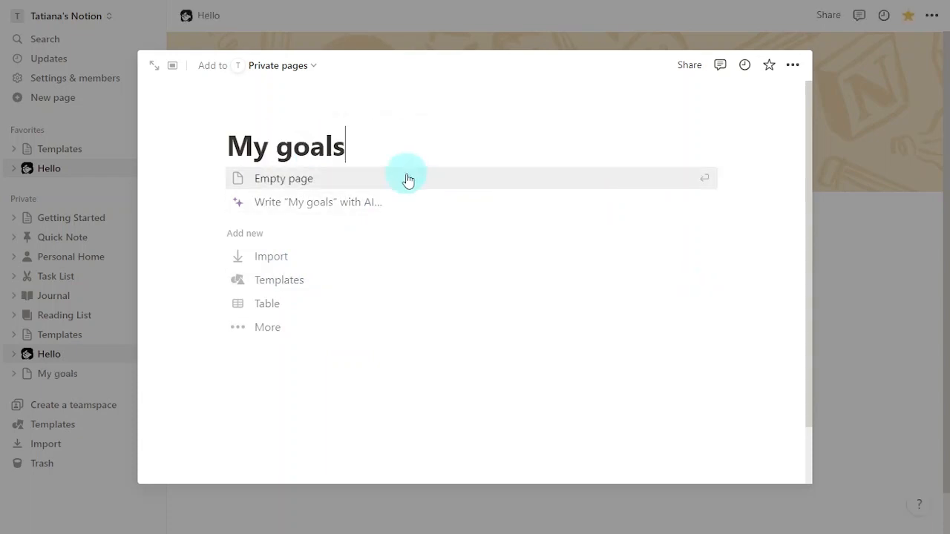
pyautogui.click(409, 180)
# - Set the page cover to an Unsplash "sunset" photo with palm trees silhouetted against a red sky
pyautogui.click(606, 176)
pyautogui.click(577, 199)
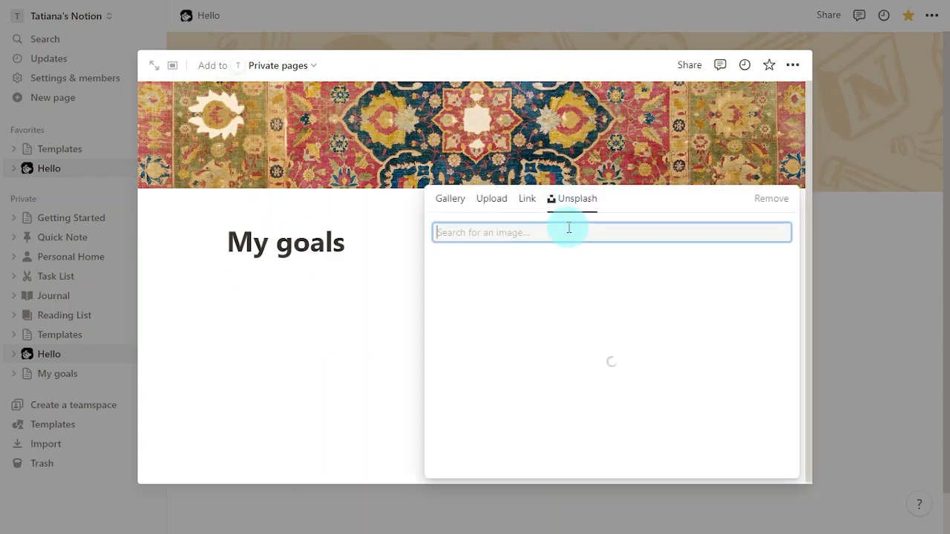
pyautogui.write('sunset')
pyautogui.scroll(-5, 558, 314)
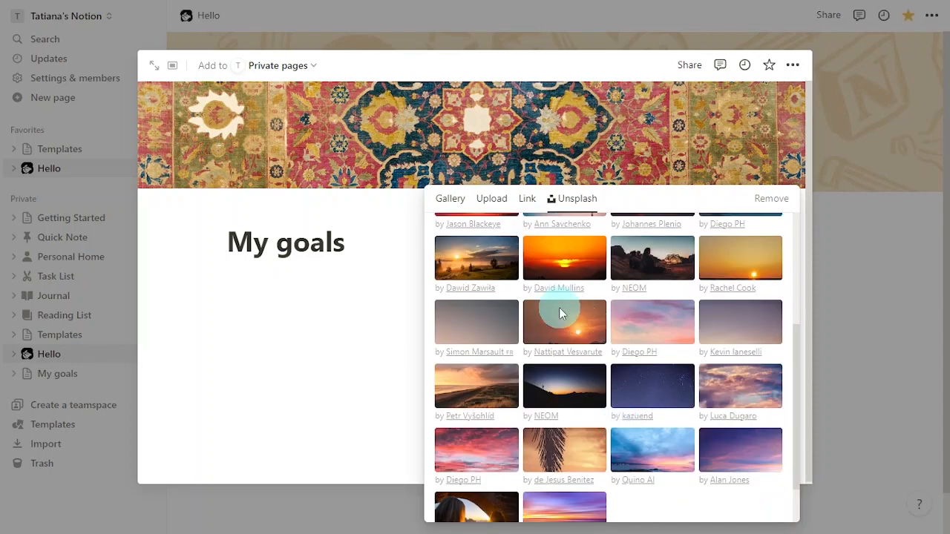
pyautogui.click(558, 311)
pyautogui.click(361, 344)
# - Add a page icon to My goals and change it to a red star
pyautogui.click(250, 208)
pyautogui.click(255, 186)
pyautogui.click(174, 229)
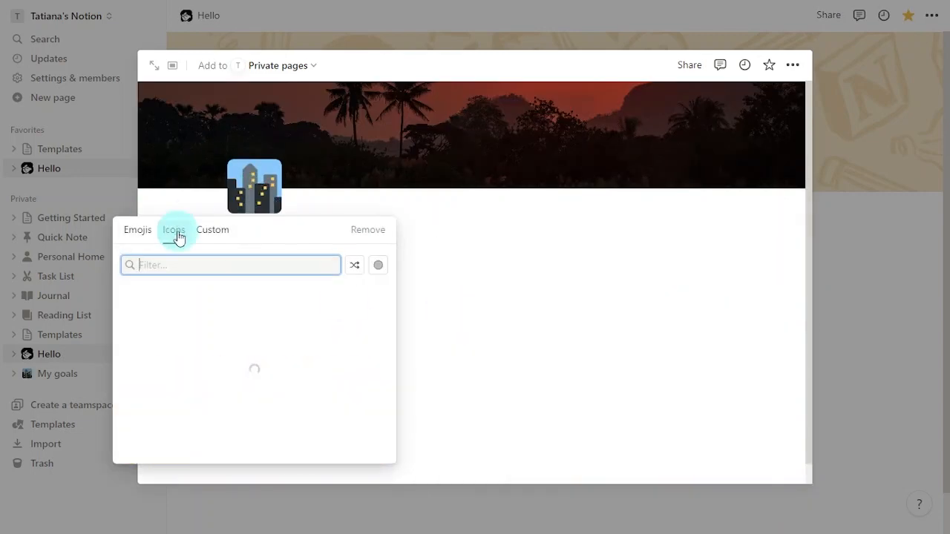
pyautogui.click(177, 317)
pyautogui.click(221, 364)
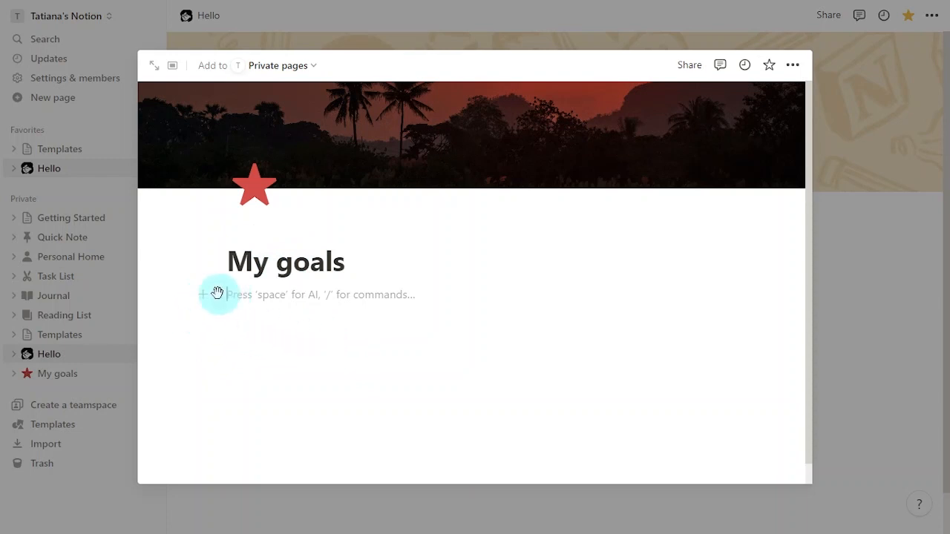
# - Insert a gallery view below the page title, using a new database named "Goals" as its data source
pyautogui.click(207, 296)
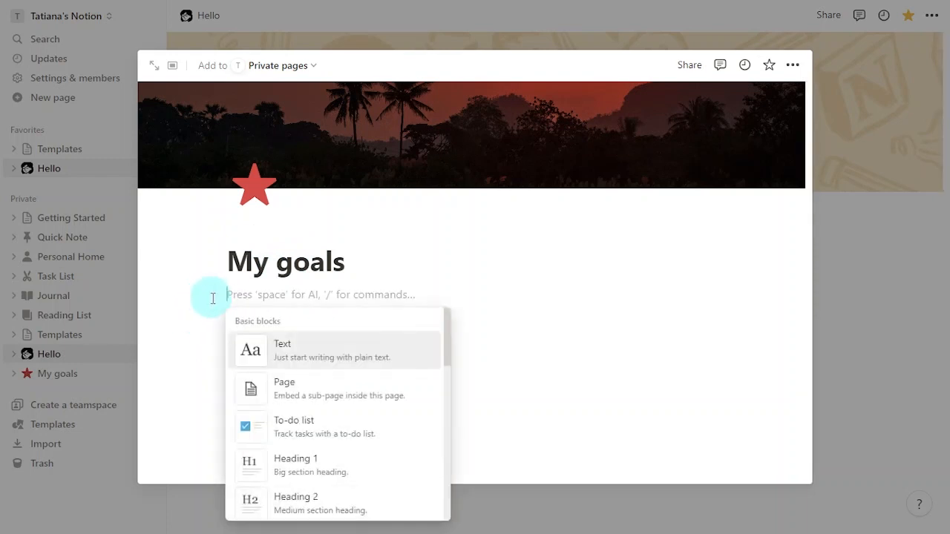
pyautogui.scroll(-15, 306, 360)
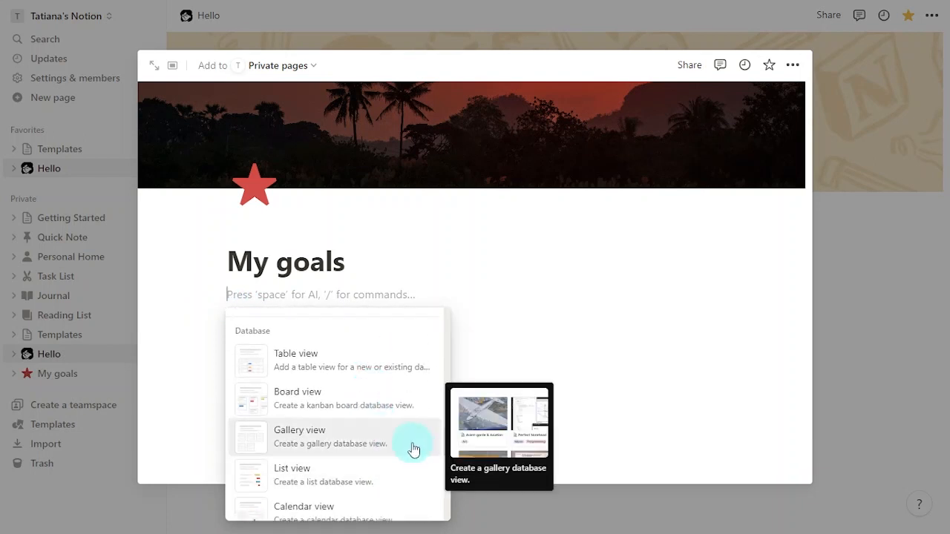
pyautogui.click(413, 449)
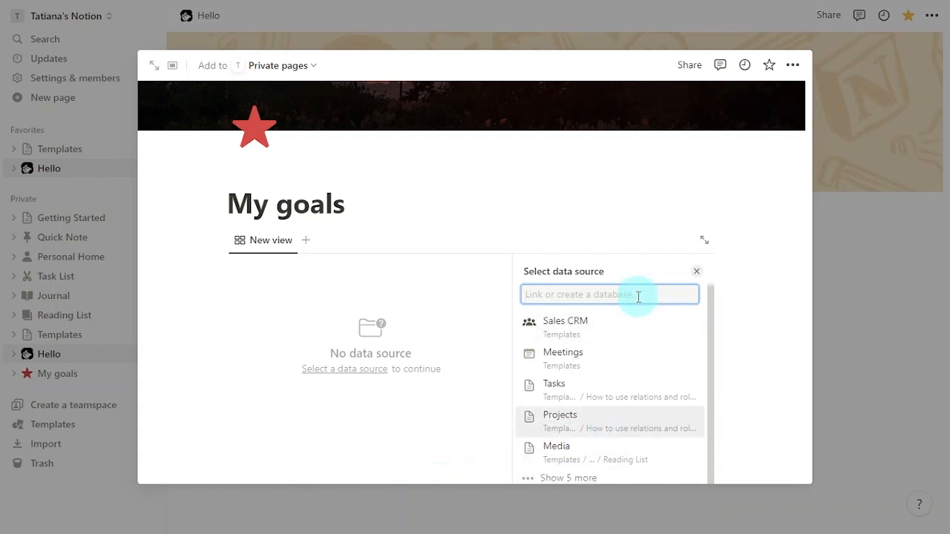
pyautogui.write('Goals')
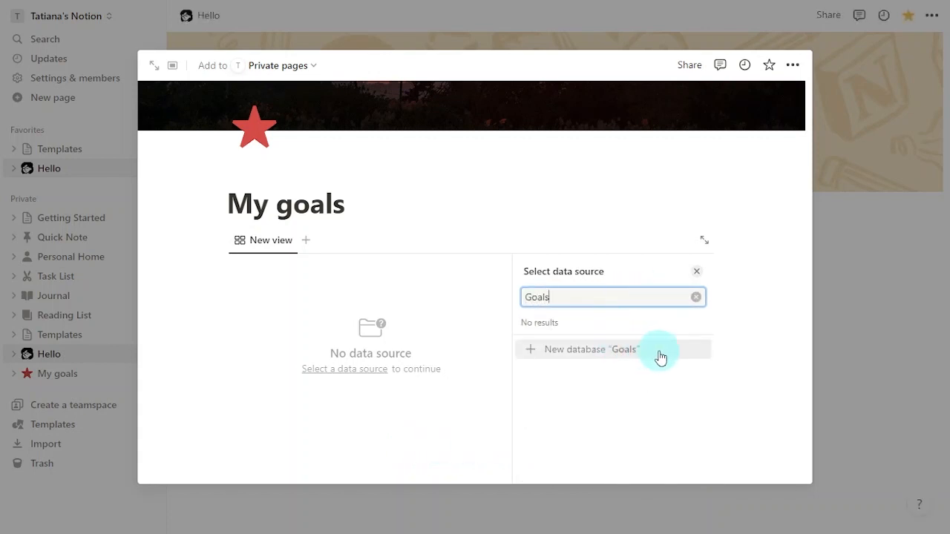
pyautogui.click(660, 357)
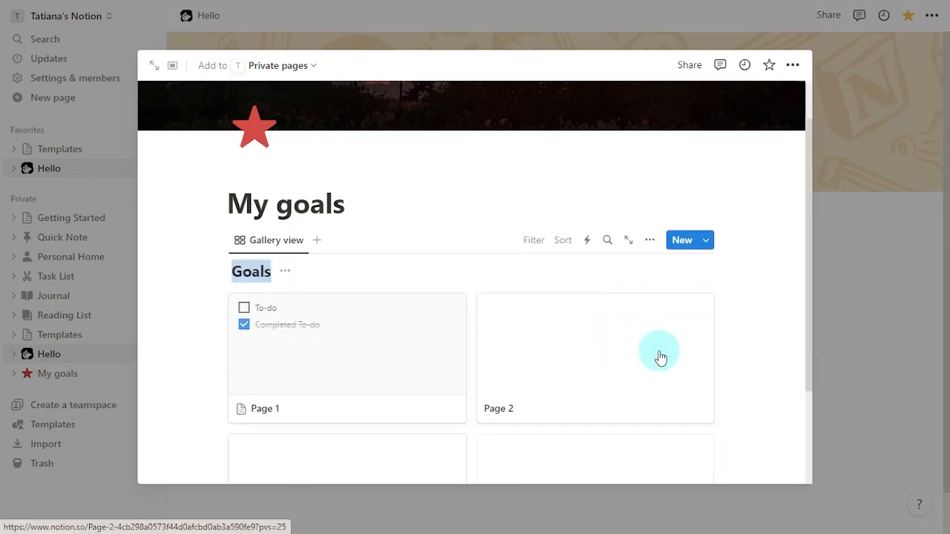
# - Set the card preview of the Goals gallery layout to Page cover
pyautogui.click(651, 240)
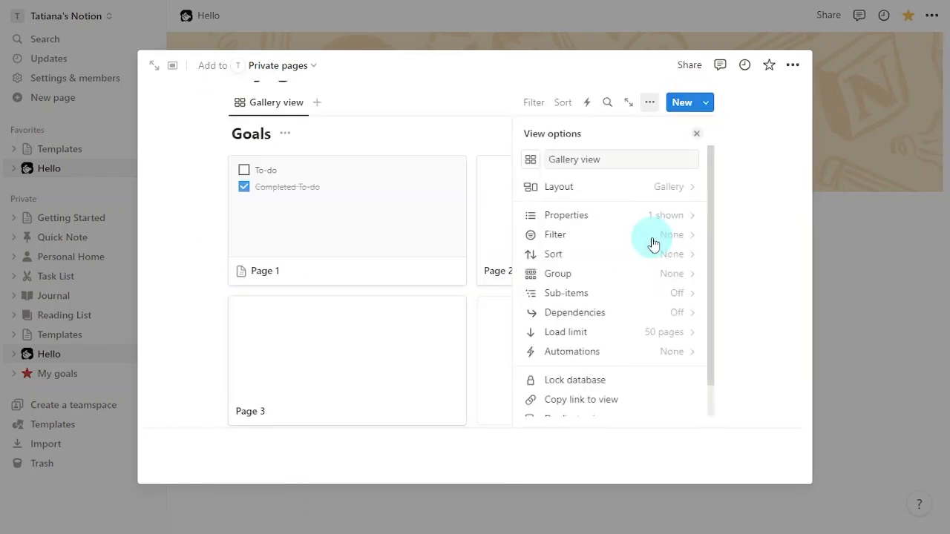
pyautogui.click(617, 192)
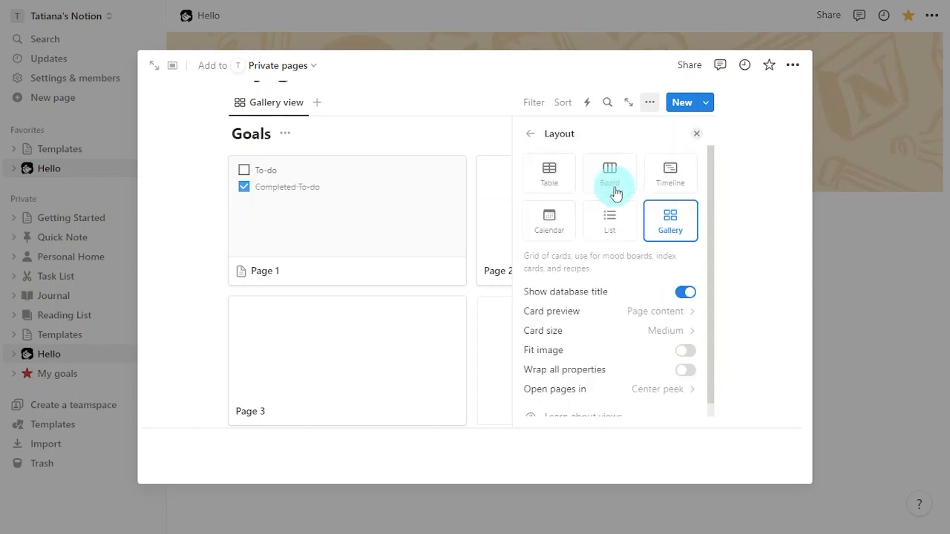
pyautogui.click(651, 312)
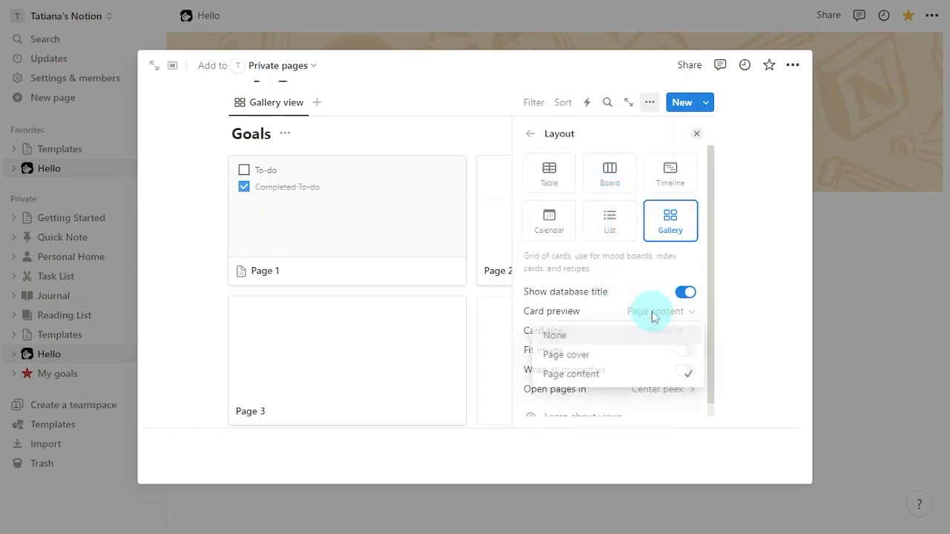
pyautogui.click(612, 357)
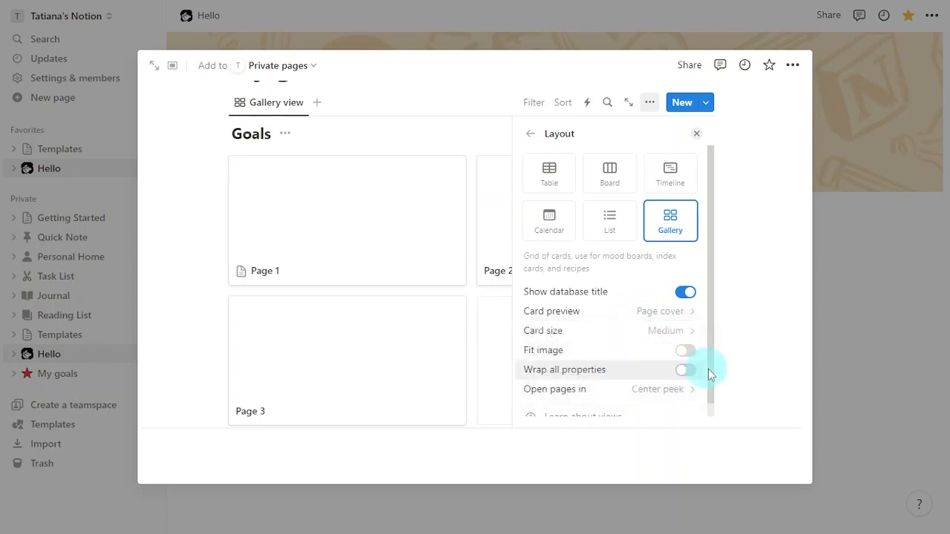
pyautogui.click(527, 133)
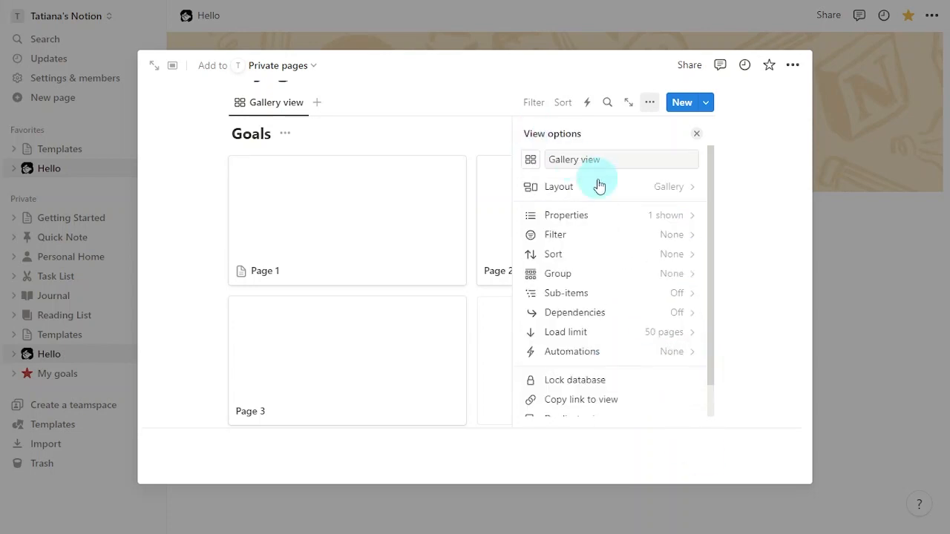
# - Rename the Goals database's Name property to "Goal"
pyautogui.click(624, 227)
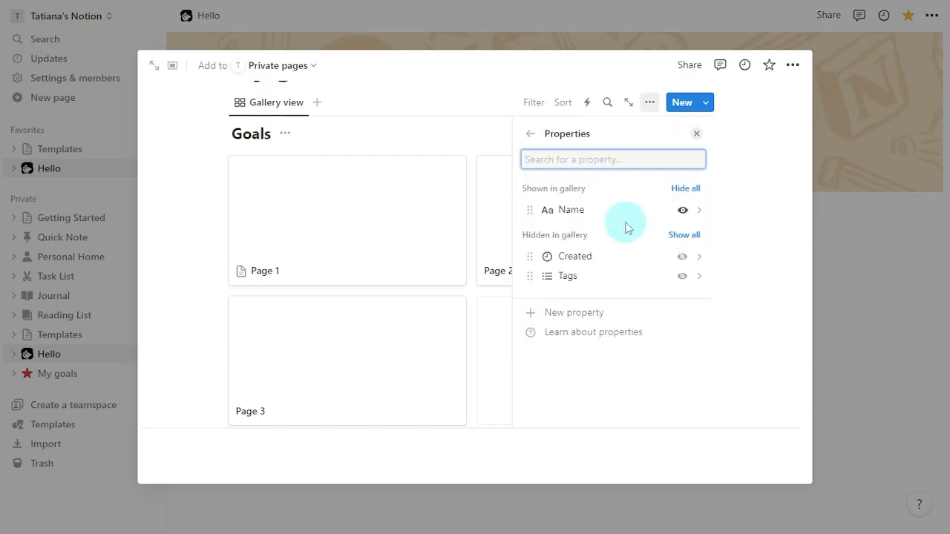
pyautogui.click(619, 216)
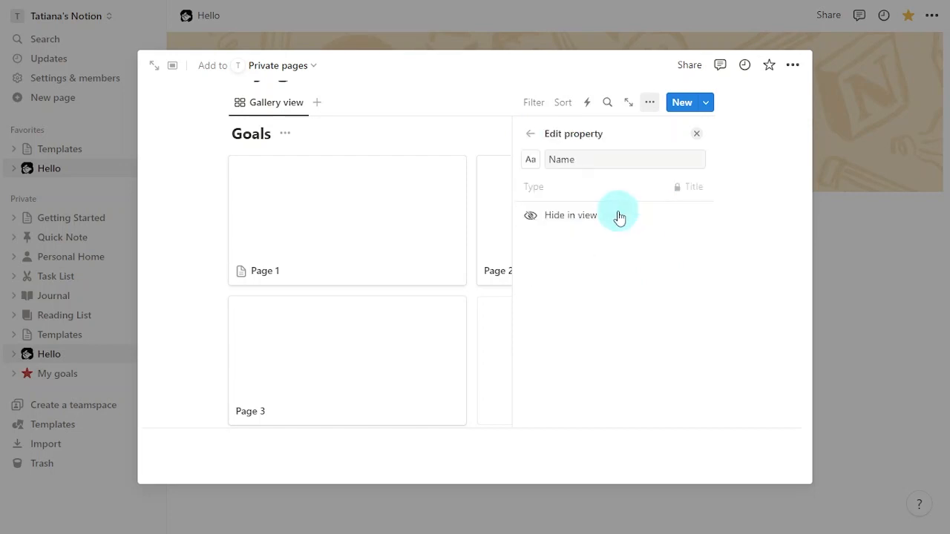
pyautogui.doubleClick(597, 159)
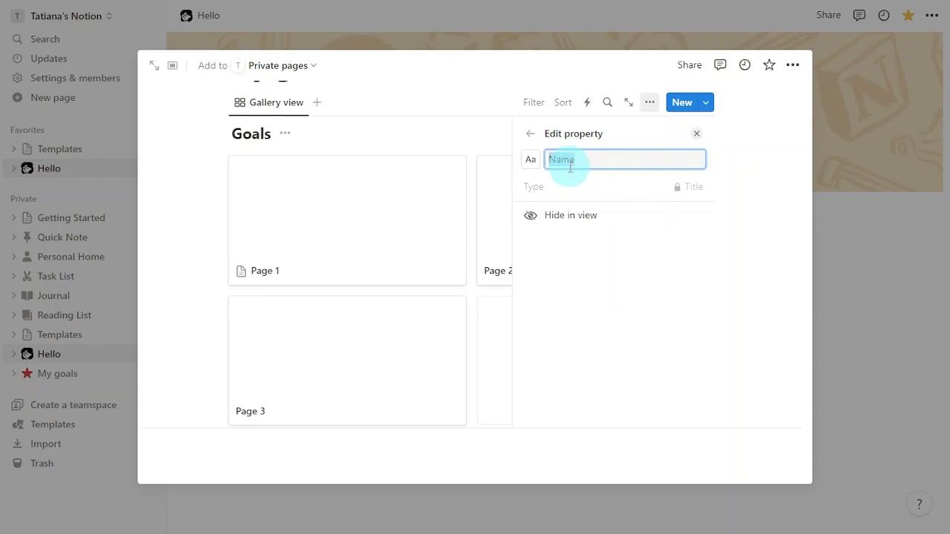
pyautogui.write('Goal')
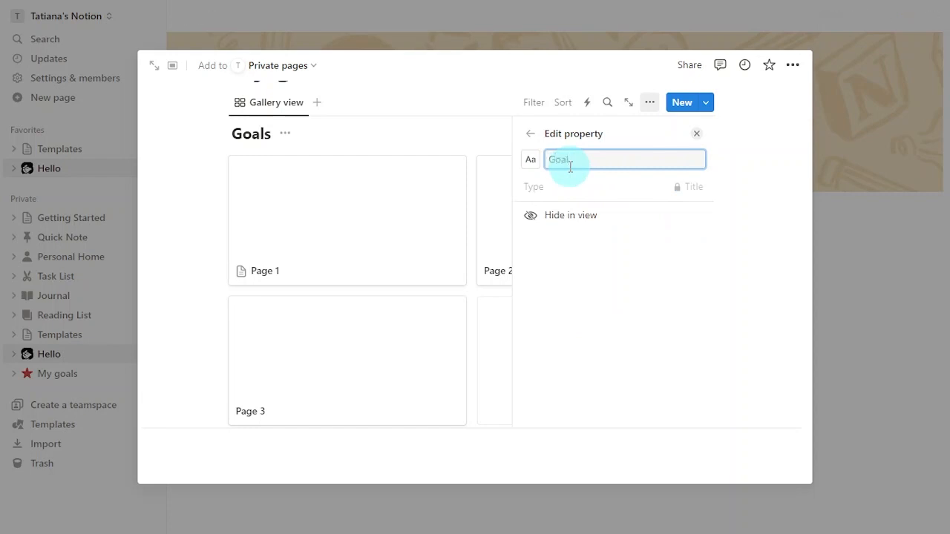
pyautogui.click(530, 136)
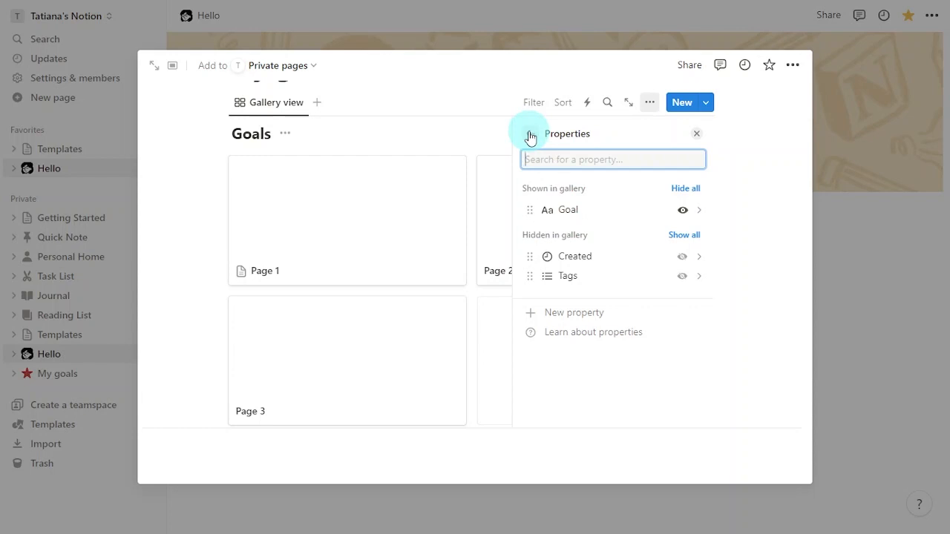
# - Delete the Tags property from the Goals database
pyautogui.click(611, 275)
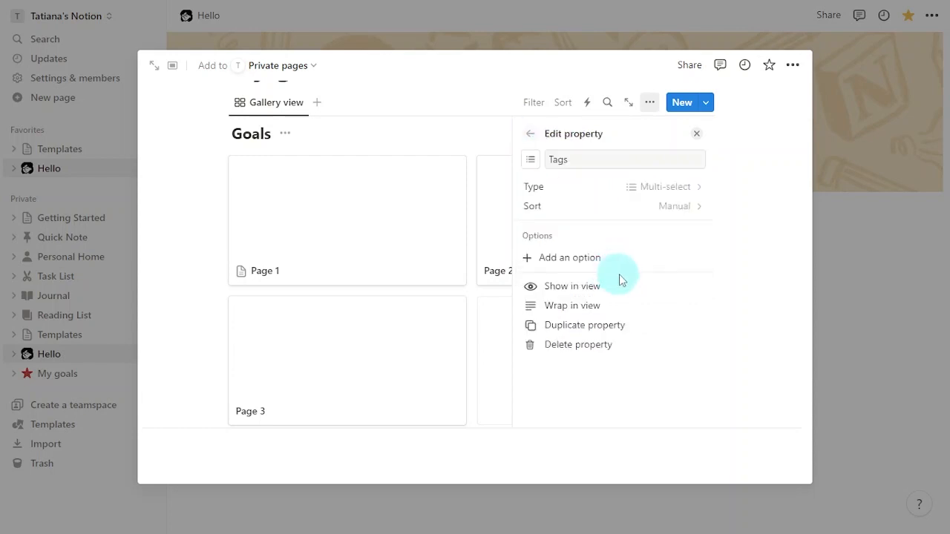
pyautogui.click(631, 344)
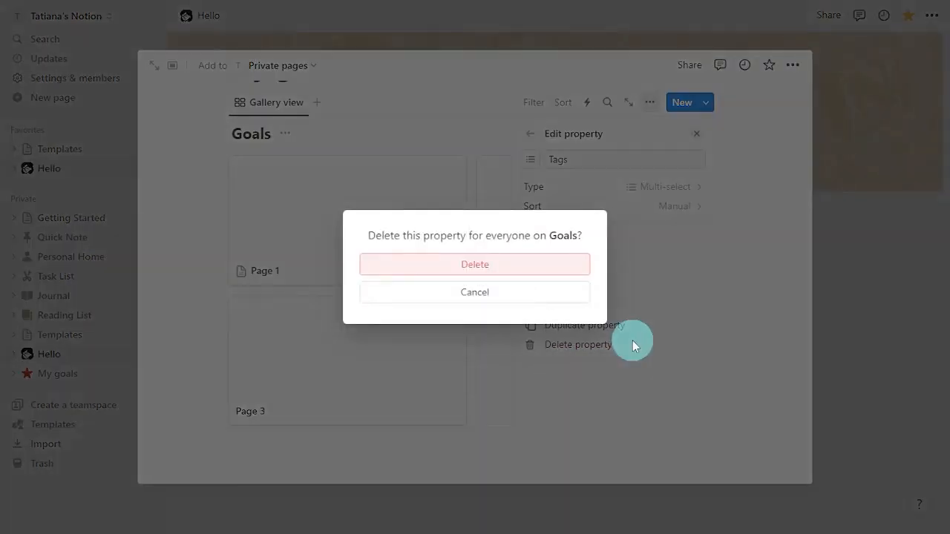
pyautogui.click(536, 262)
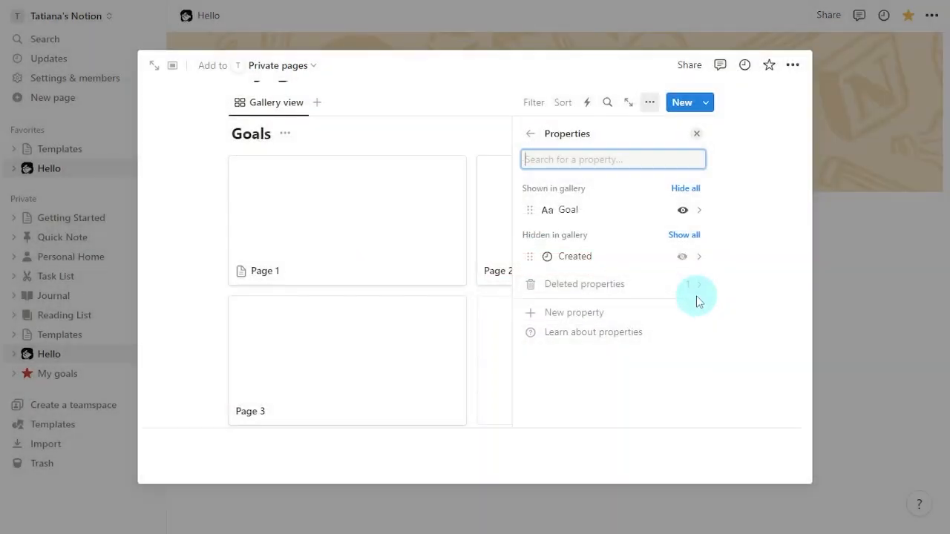
# - Set the date format of the Created property to Month/Day/Year
pyautogui.click(630, 257)
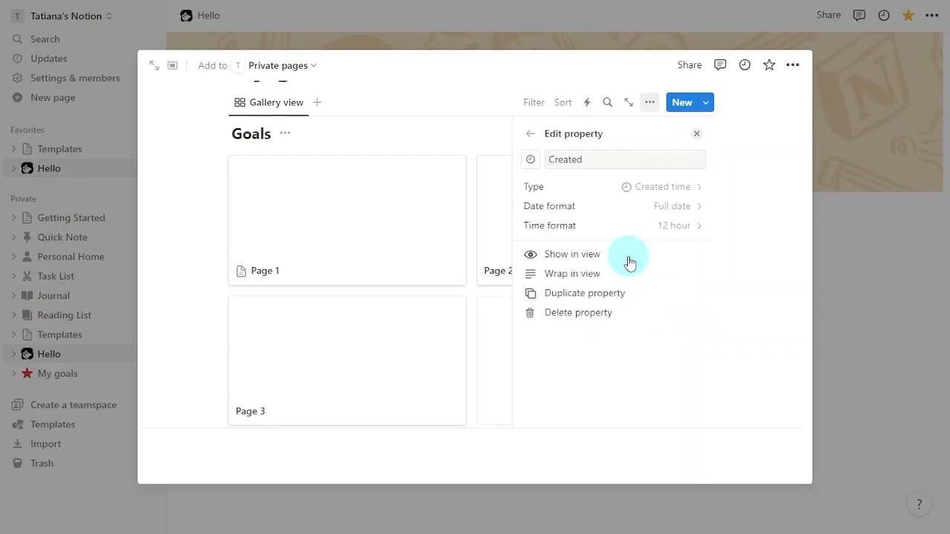
pyautogui.click(645, 207)
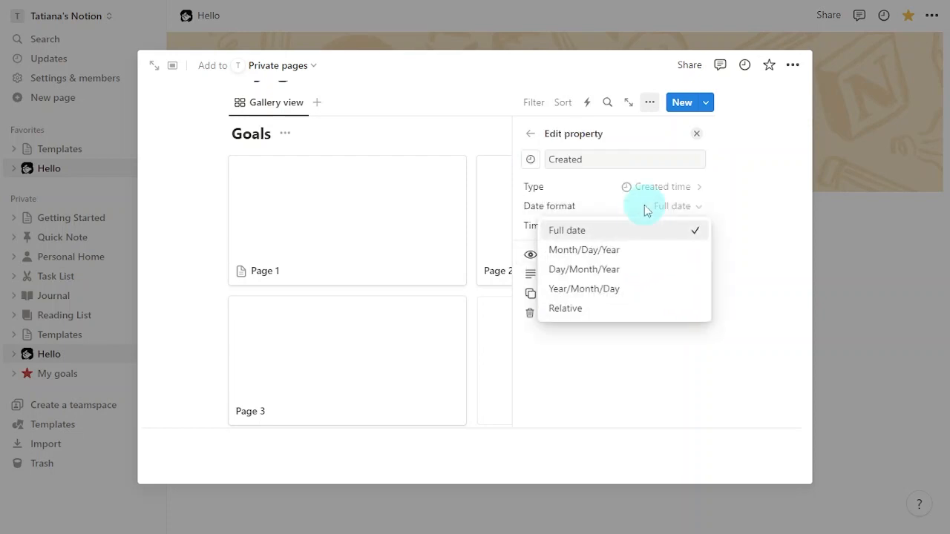
pyautogui.click(647, 251)
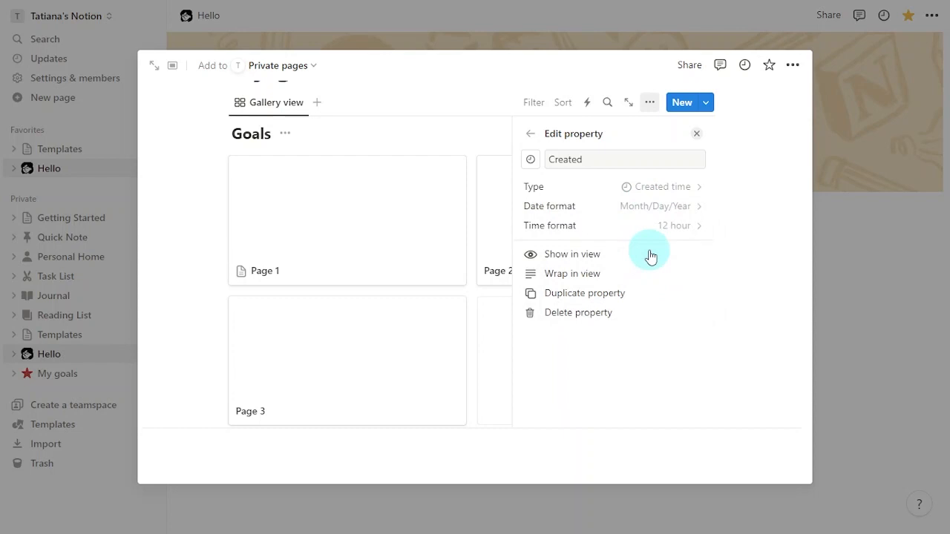
pyautogui.click(531, 134)
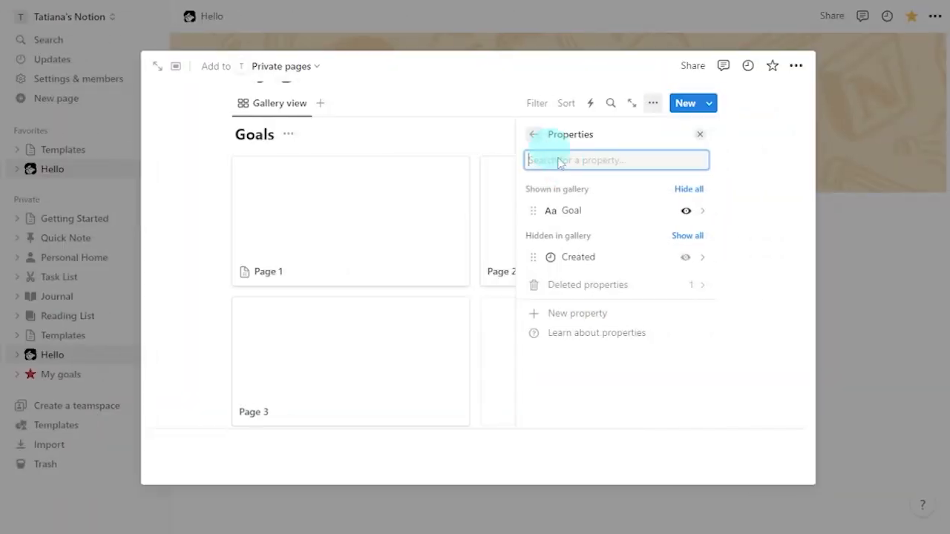
# - Add a Date property named "Deadline" to the Goals database and set its date format to Month/Day/Year
pyautogui.click(654, 322)
pyautogui.click(608, 412)
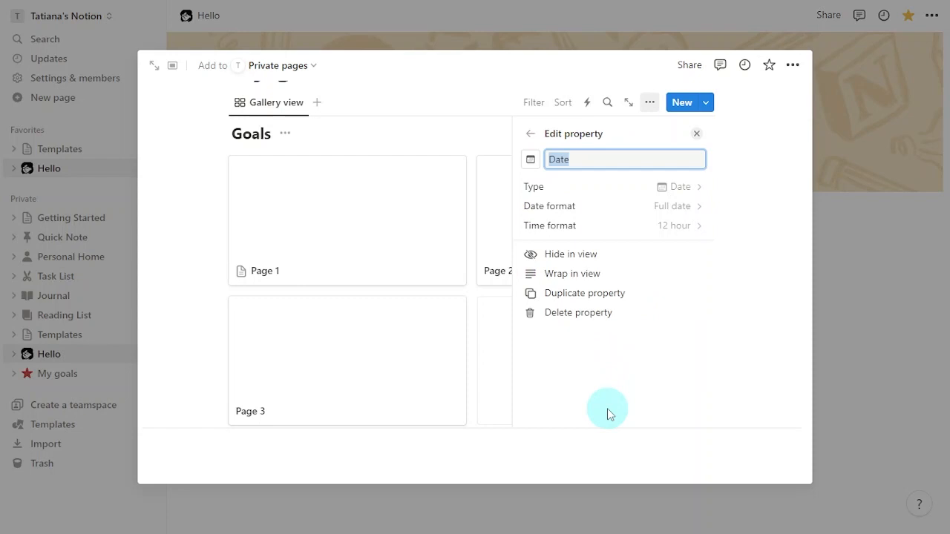
pyautogui.write('D')
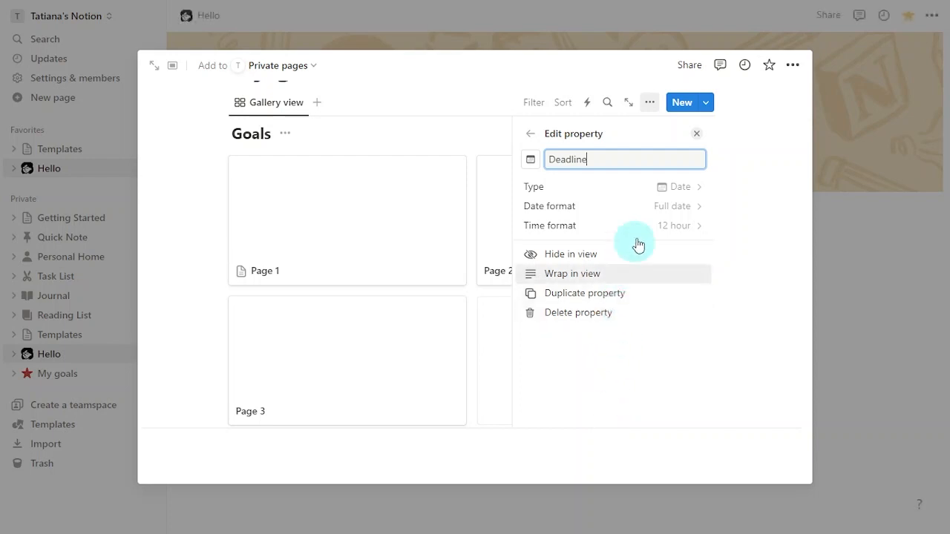
pyautogui.click(653, 208)
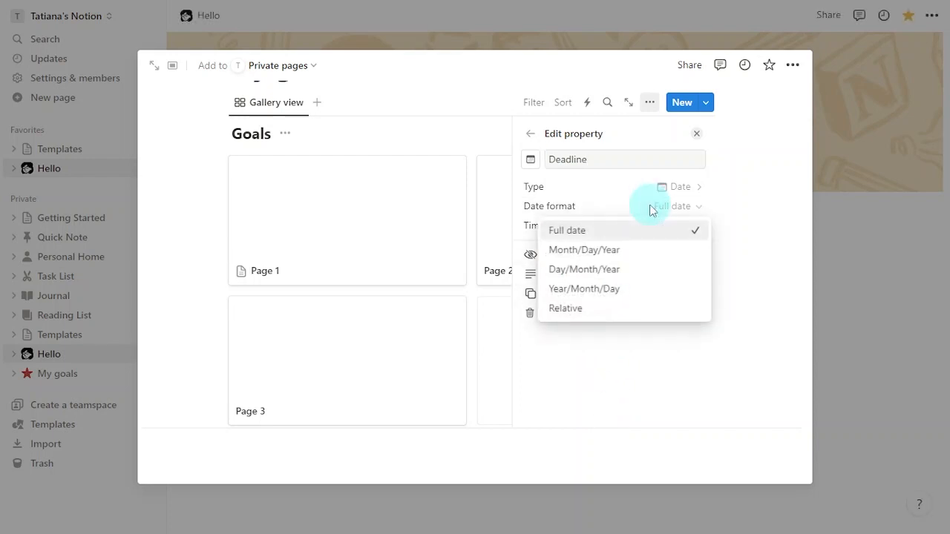
pyautogui.click(640, 254)
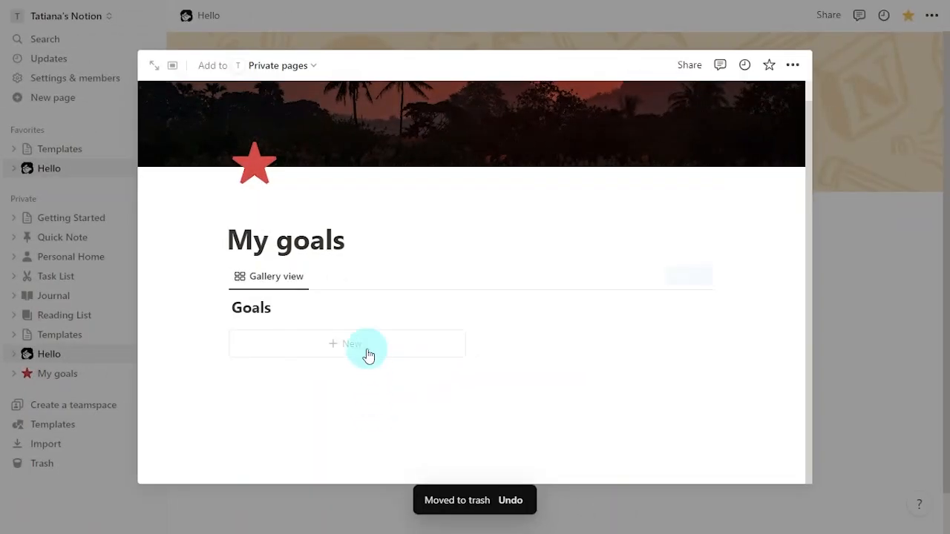
# - Create a new goal page in the Goals gallery titled "write a fiction novel"
pyautogui.click(379, 350)
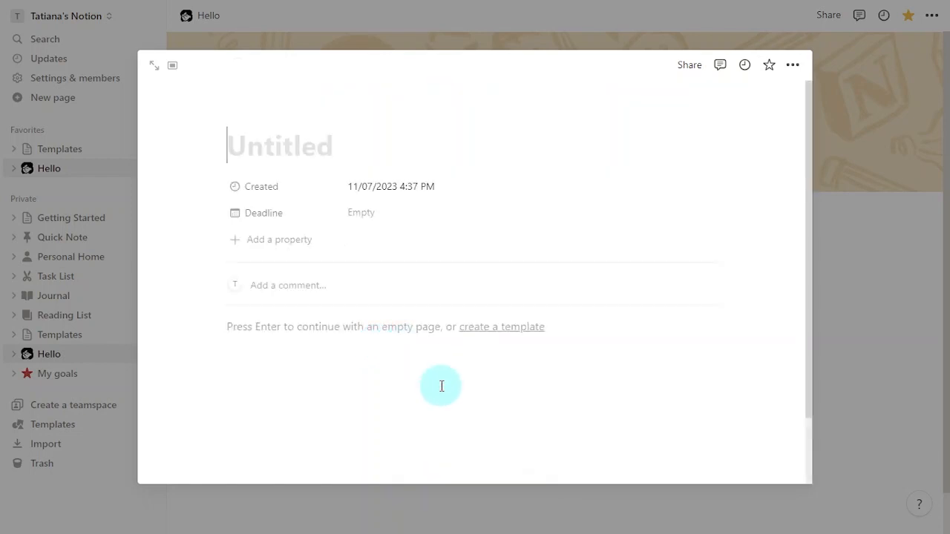
pyautogui.write('write a ficti')
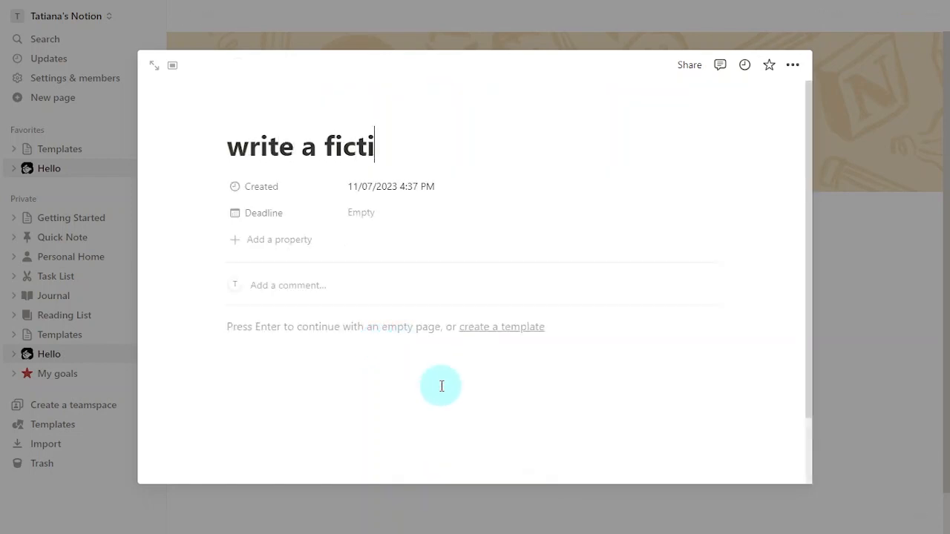
pyautogui.write('on novel')
# - Set the Deadline of the fiction novel goal to 04/27/2024
pyautogui.click(427, 215)
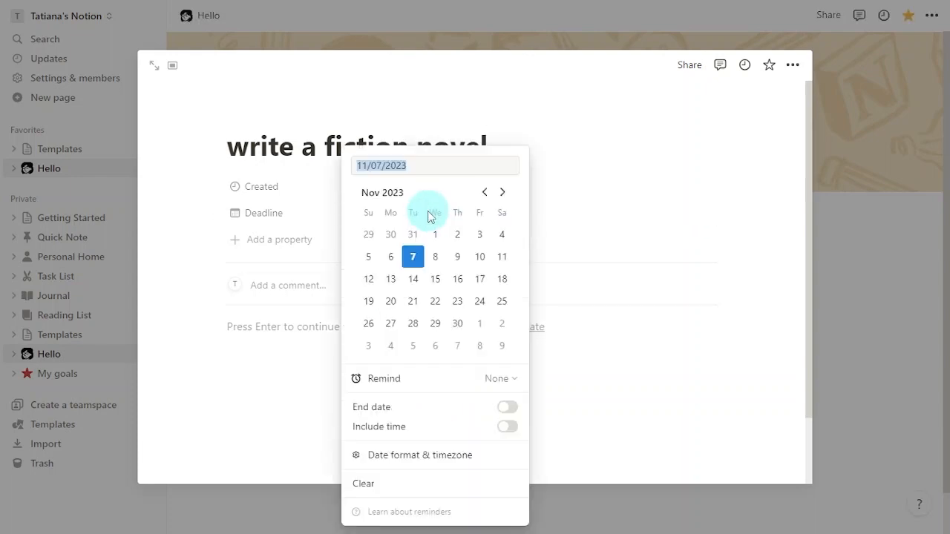
pyautogui.click(502, 193)
pyautogui.click(502, 193)
pyautogui.click(502, 193)
pyautogui.click(502, 193)
pyautogui.click(502, 193)
pyautogui.click(502, 300)
pyautogui.click(715, 398)
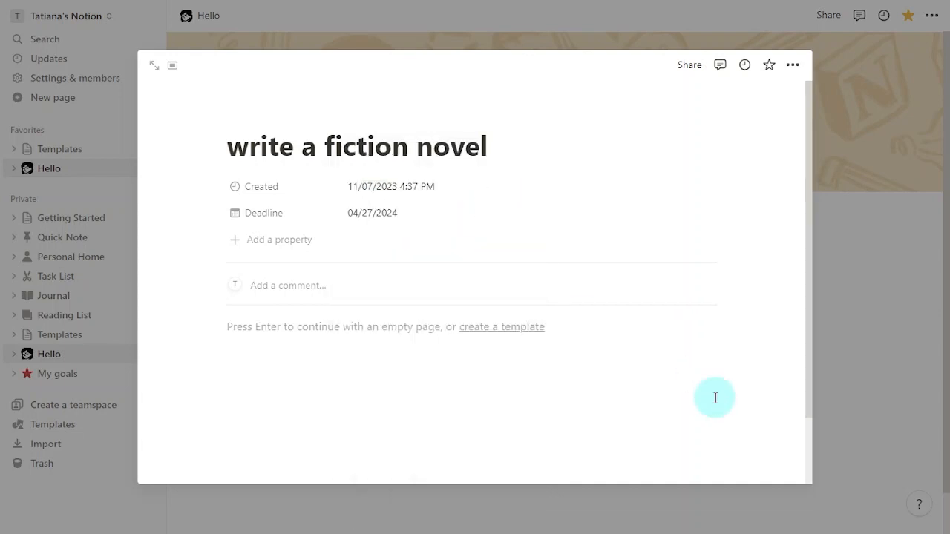
# - Add a cover to the fiction novel goal, using an Unsplash photo of a woman writing found by searching "writer"
pyautogui.moveTo(333, 104)
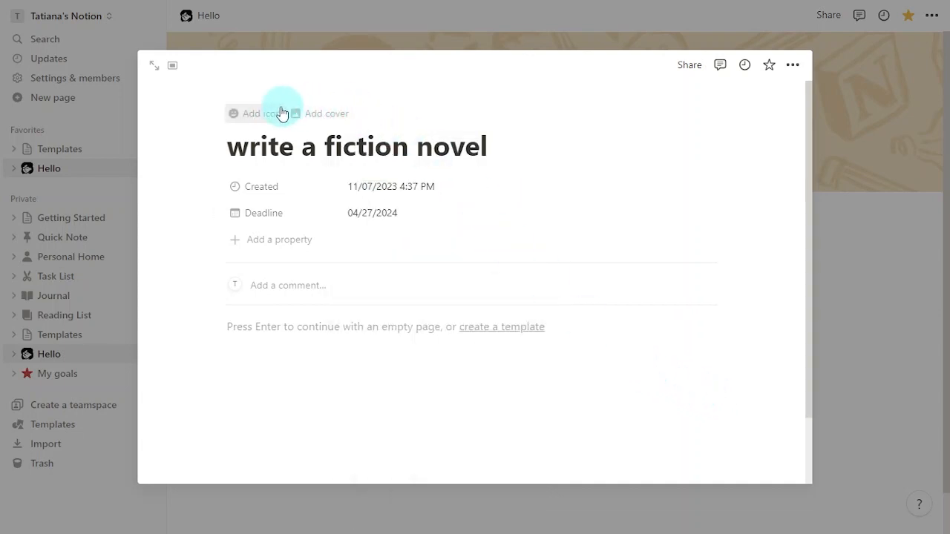
pyautogui.click(306, 117)
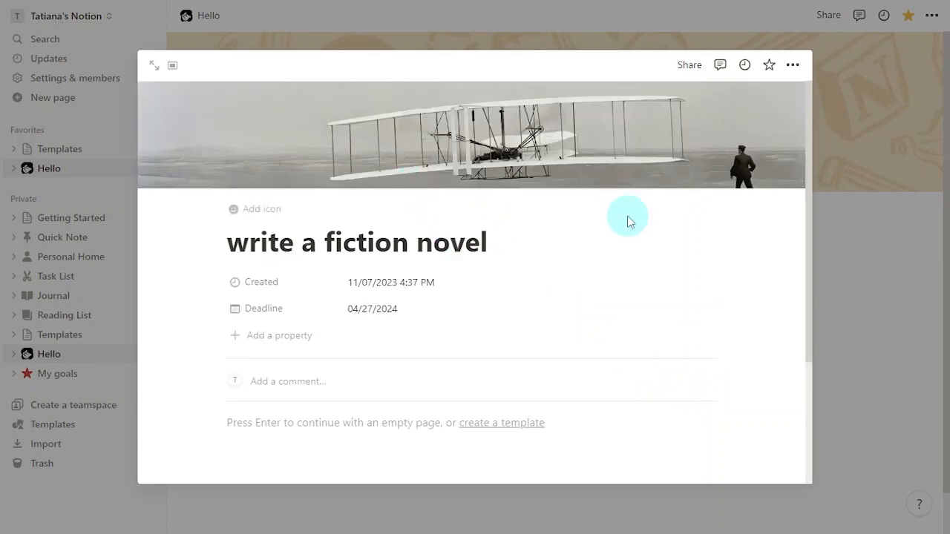
pyautogui.click(604, 173)
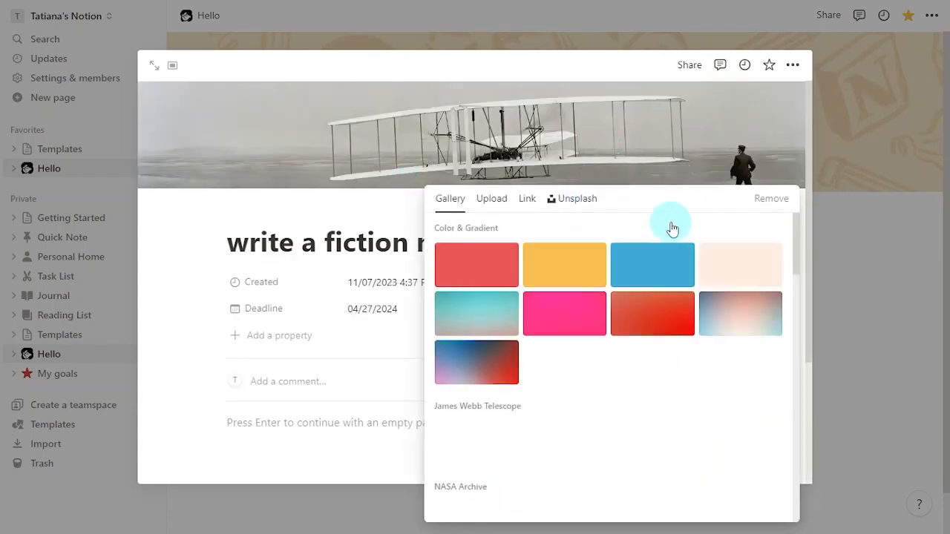
pyautogui.click(578, 198)
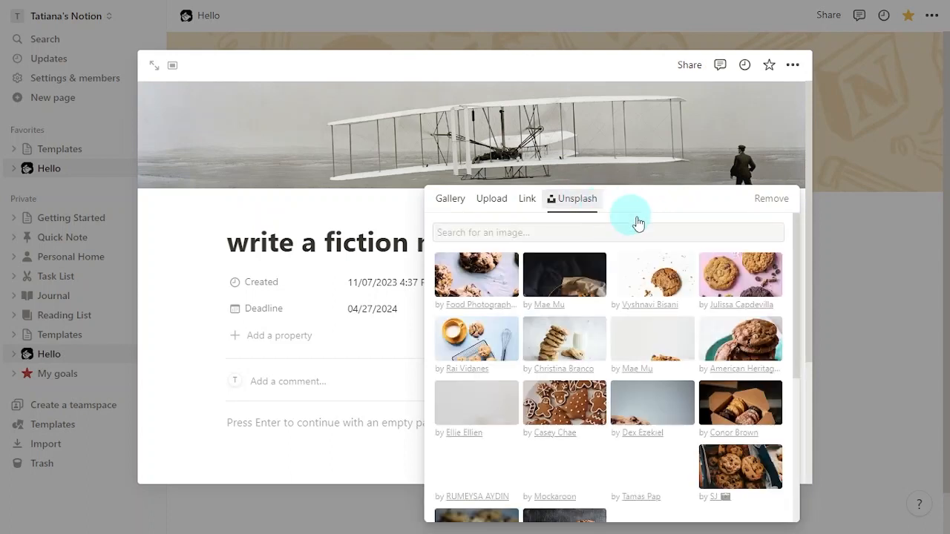
pyautogui.write('writer')
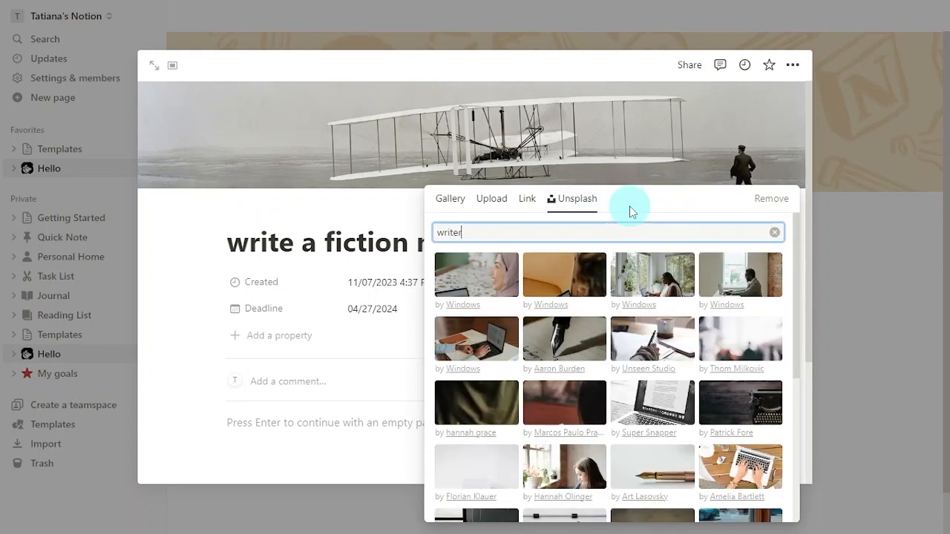
pyautogui.scroll(-1, 666, 372)
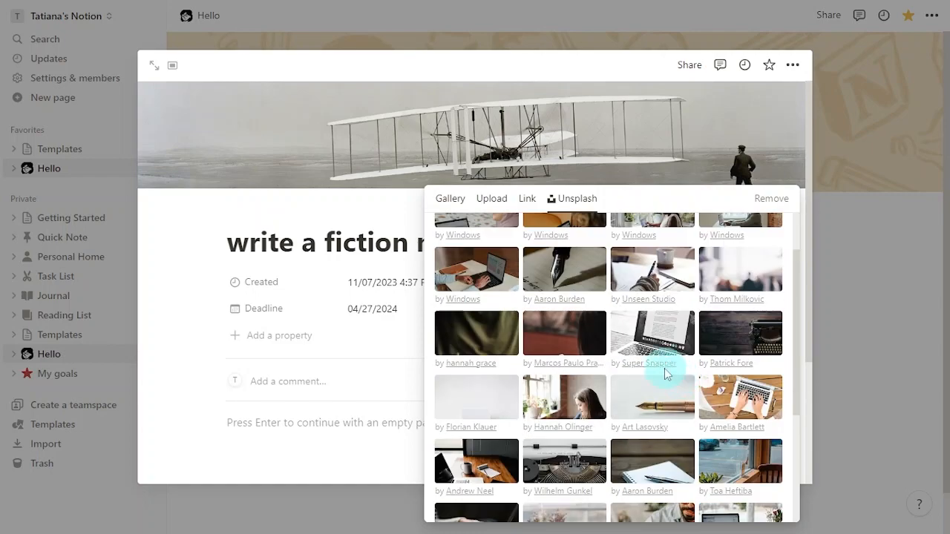
pyautogui.click(580, 404)
pyautogui.click(292, 461)
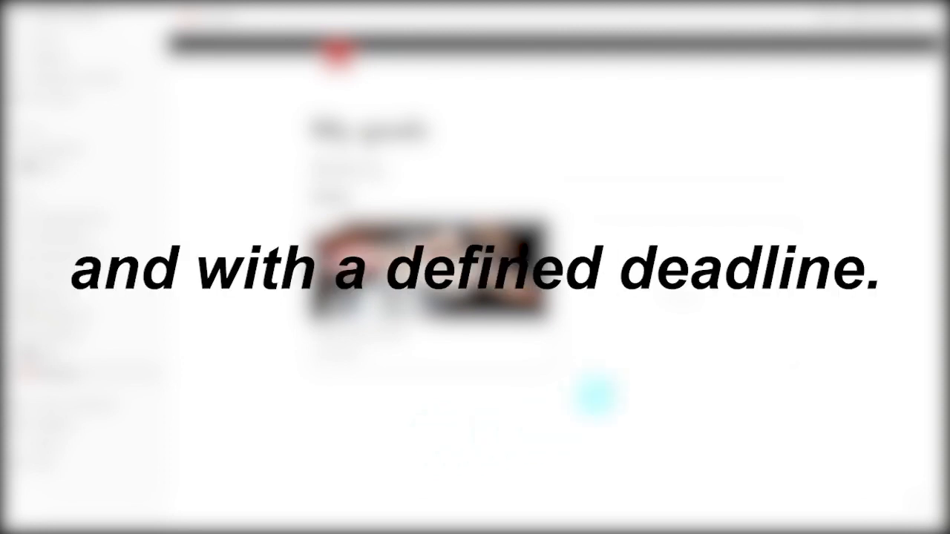
# - Create a new template for the Goals database titled "SMART Goal"
pyautogui.click(792, 168)
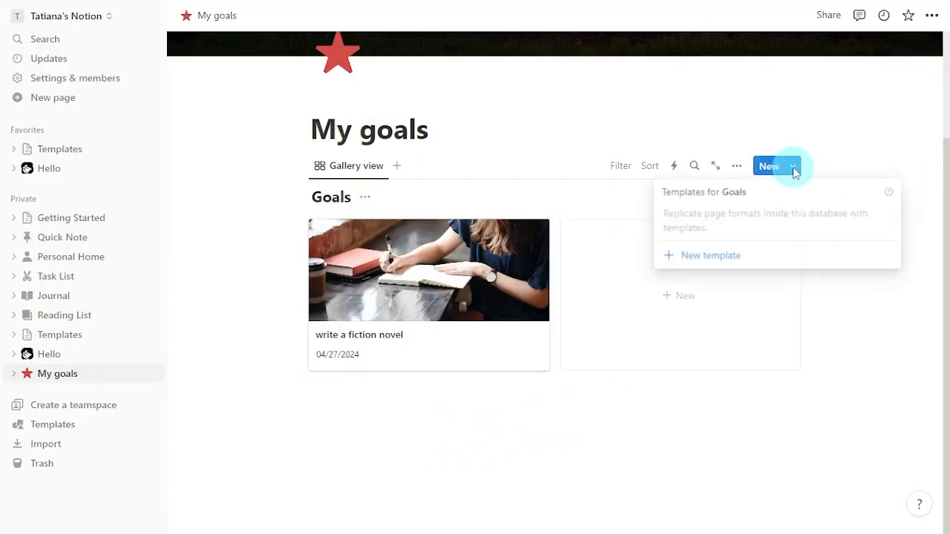
pyautogui.click(776, 257)
pyautogui.write('SMART')
pyautogui.press('capslock')
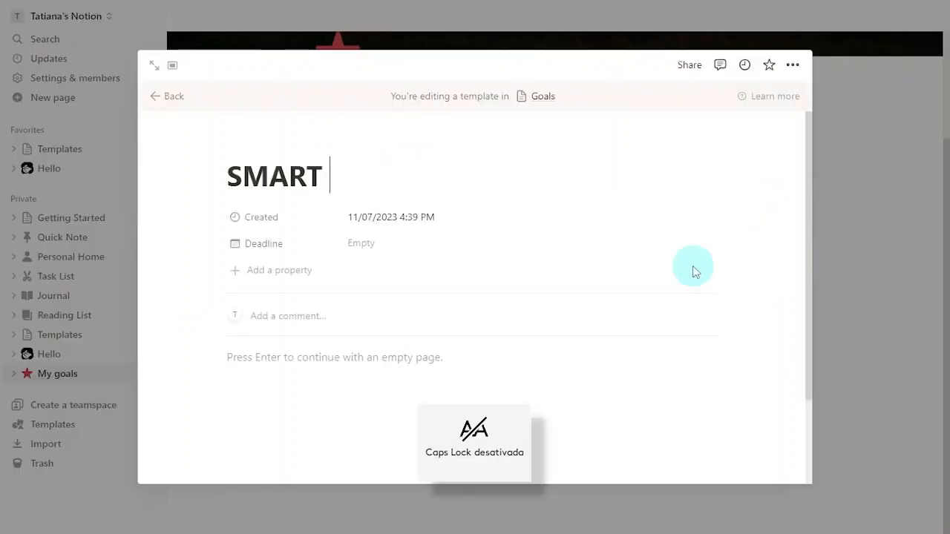
pyautogui.write('Goal')
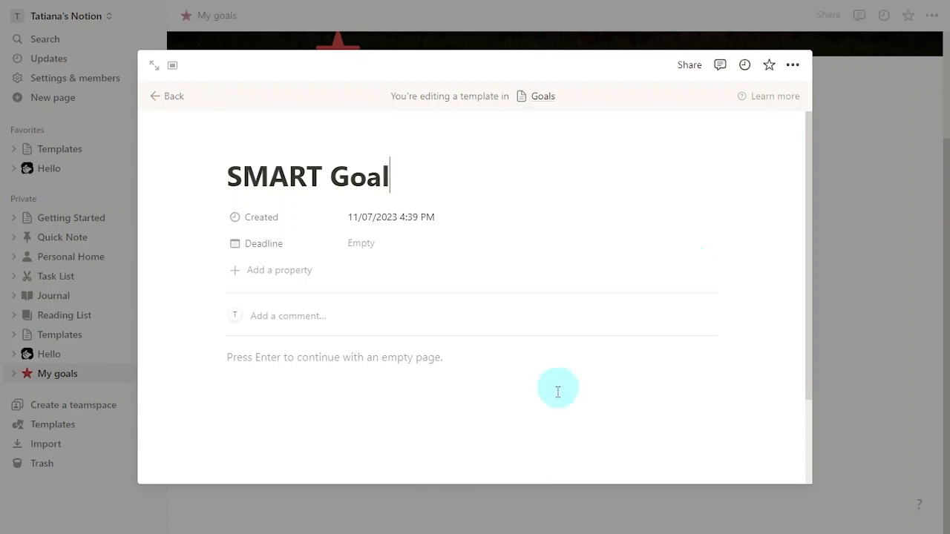
# - Add a Heading 1 "Description" to the template body with the line "My goal is..." beneath it
pyautogui.scroll(-1, 551, 403)
pyautogui.click(479, 315)
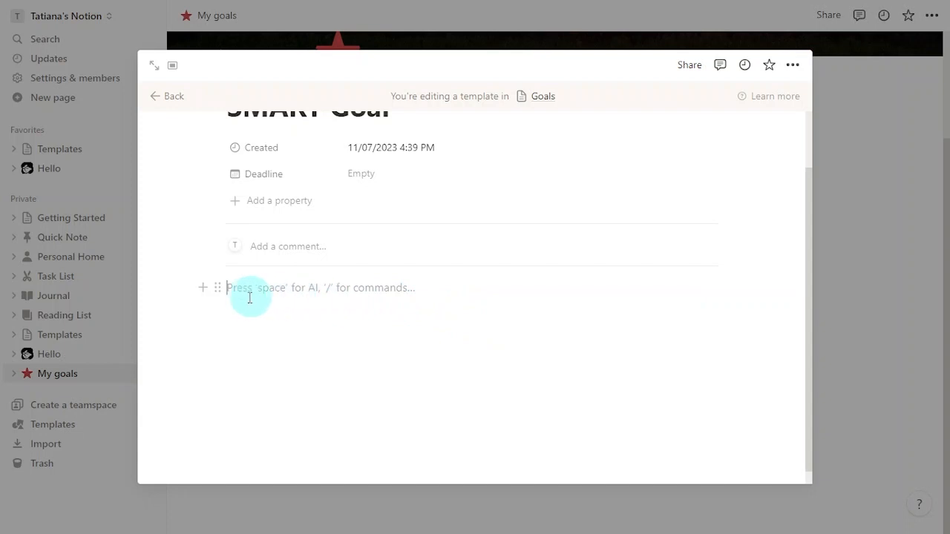
pyautogui.click(203, 287)
pyautogui.click(365, 461)
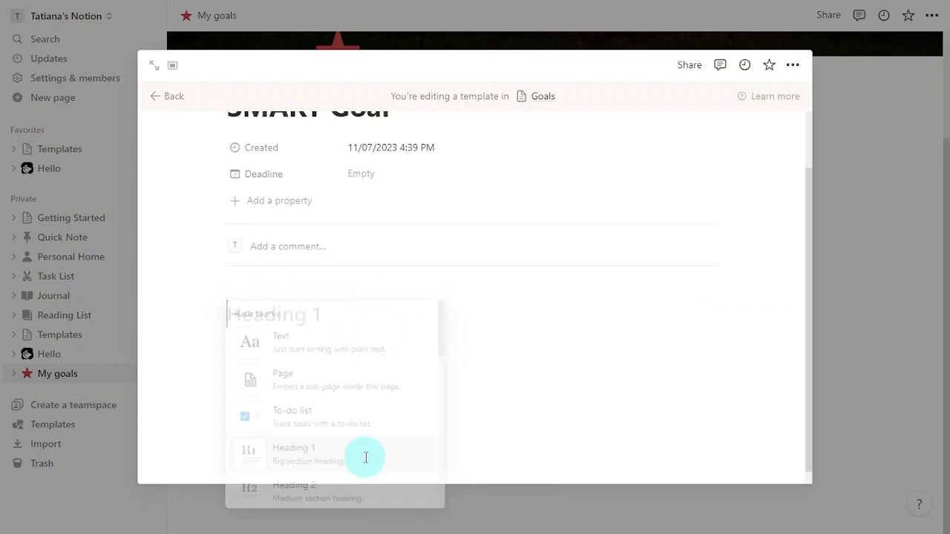
pyautogui.write('Description')
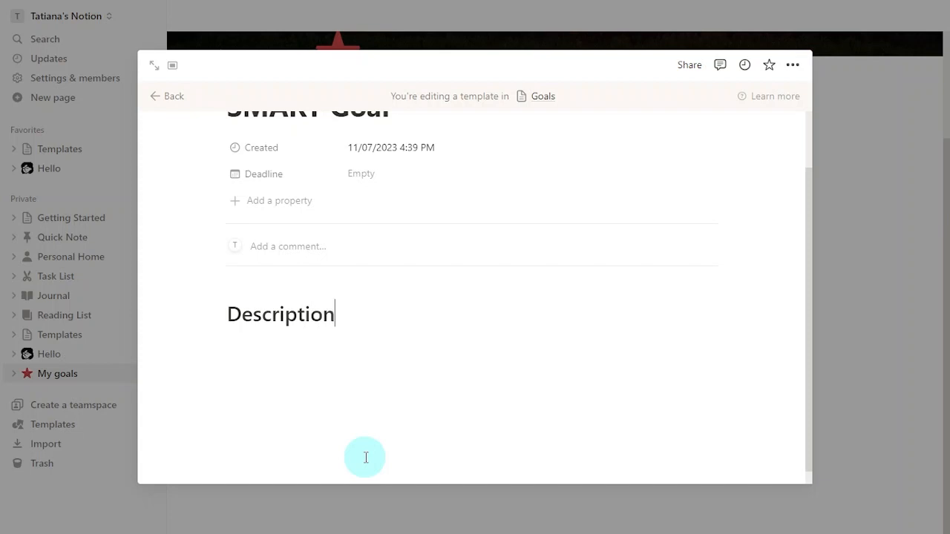
pyautogui.press('Return')
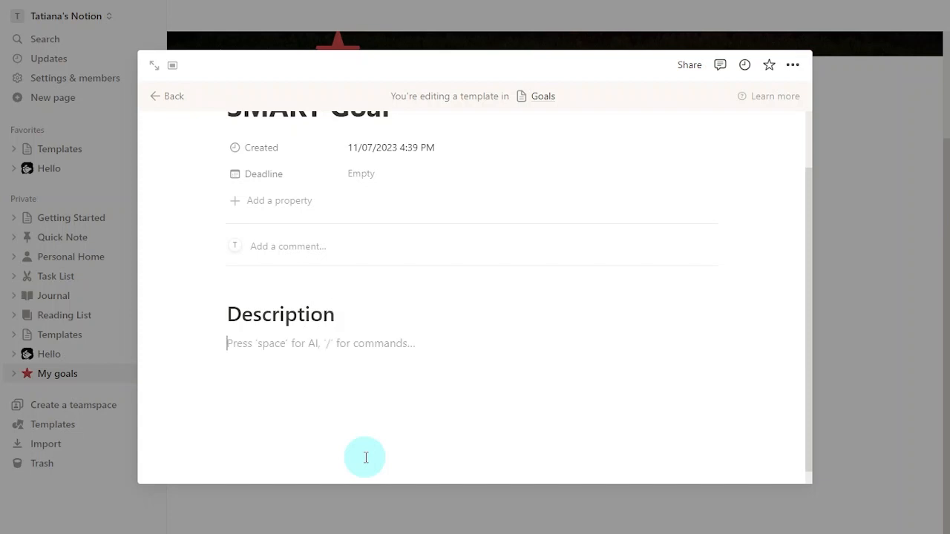
pyautogui.write('My goal is...')
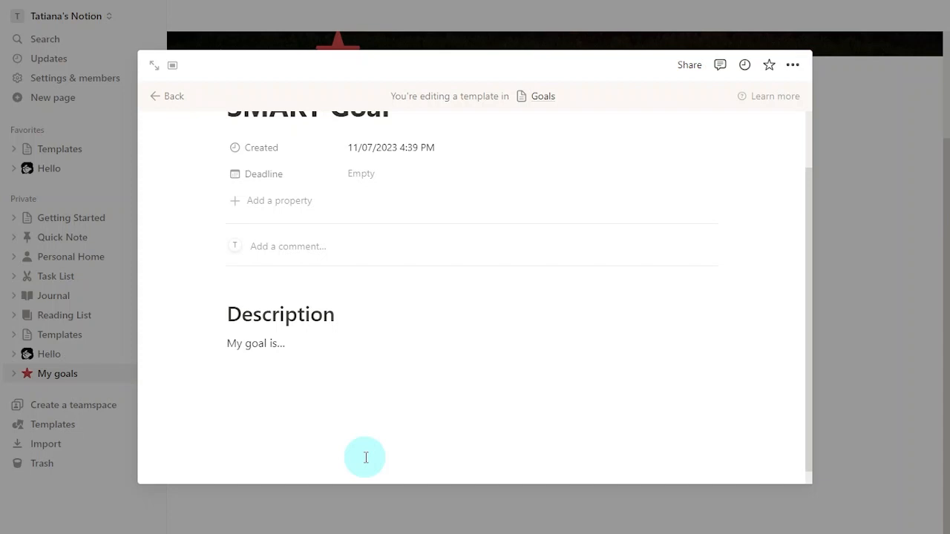
# - Format the "My goal is..." line as bold and italic
pyautogui.hotkey('ctrl', 'shift', 'Left')
pyautogui.hotkey('ctrl', 'shift', 'Left')
pyautogui.hotkey('ctrl', 'shift', 'Left')
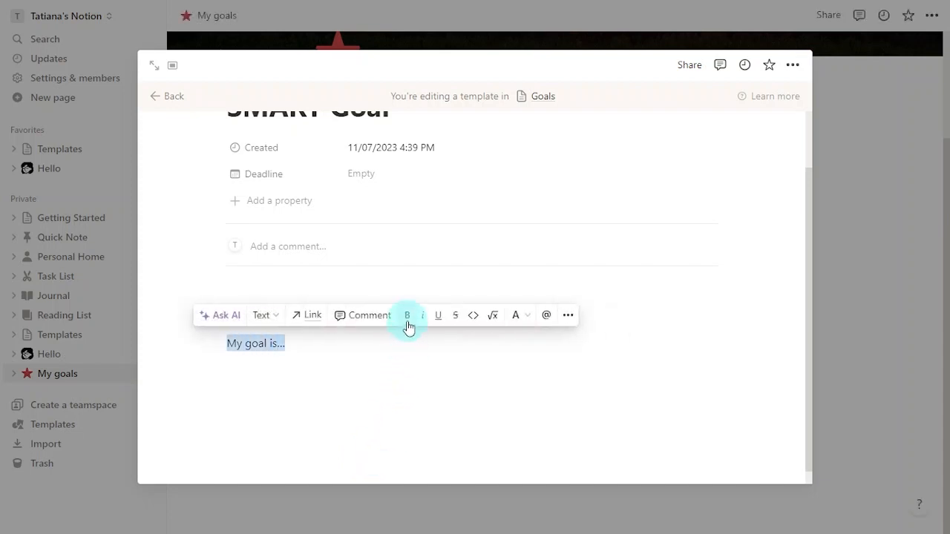
pyautogui.click(407, 324)
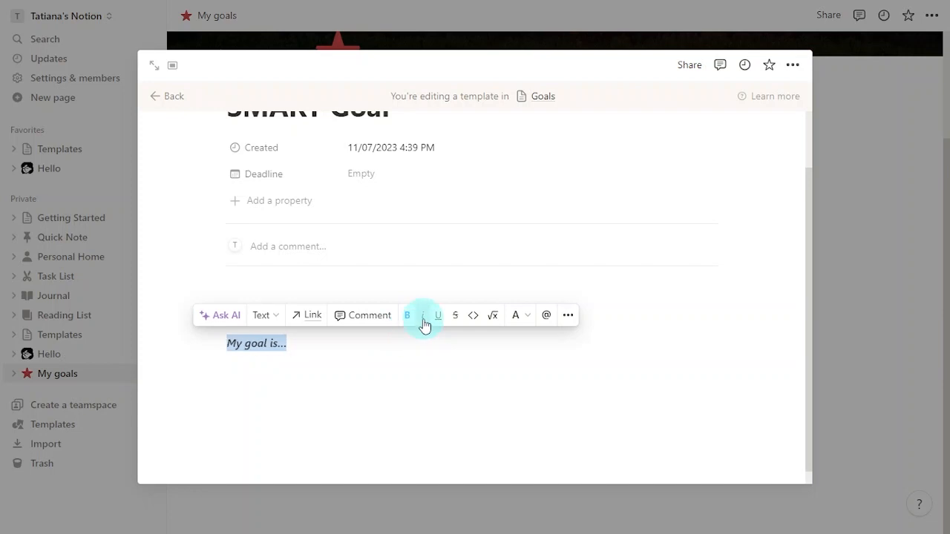
pyautogui.click(461, 379)
# - Add a "Specific" line below the description and turn it into a to-do item
pyautogui.press('Return')
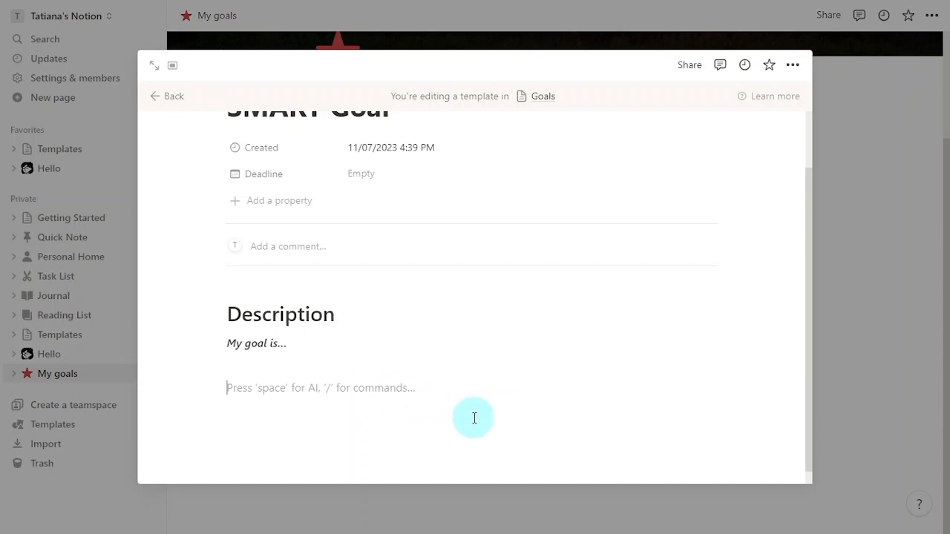
pyautogui.write('Specific')
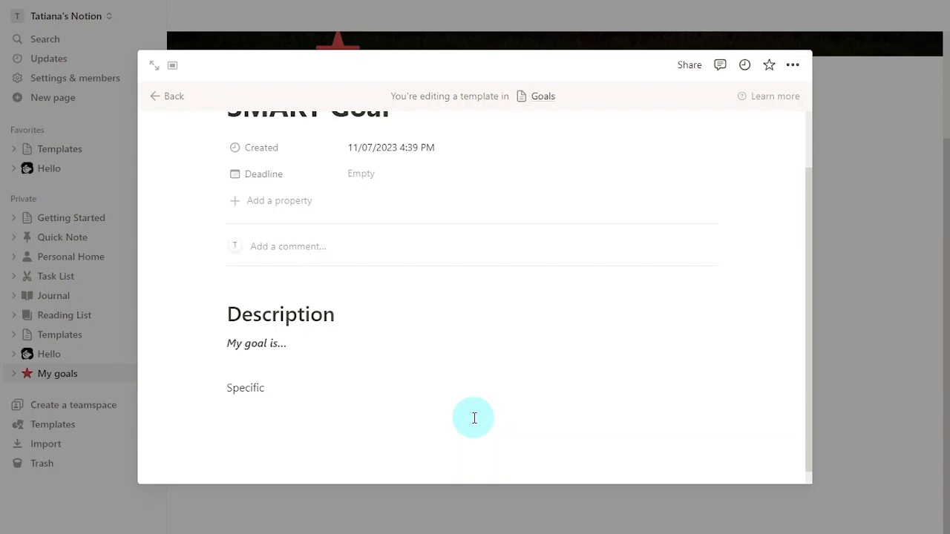
pyautogui.write(' /turn')
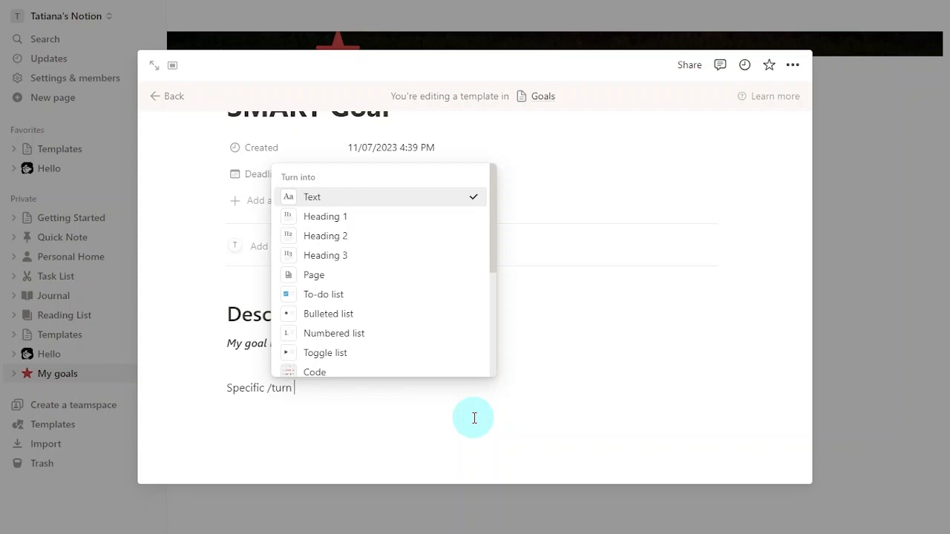
pyautogui.write(' todo')
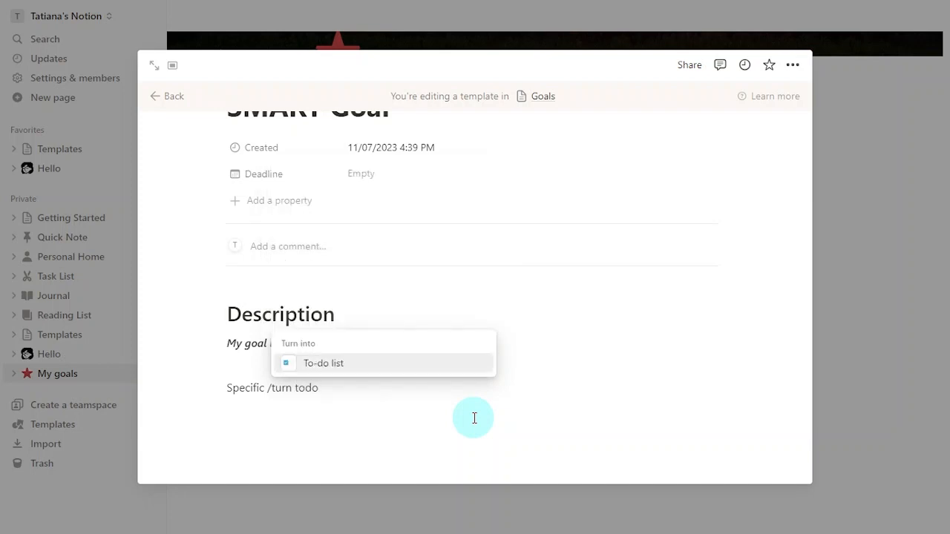
pyautogui.press('Return')
# - Nest under Specific the text "What do you want to achieve and why? Who is involved? What are the requirements or limitations?"
pyautogui.click(475, 418)
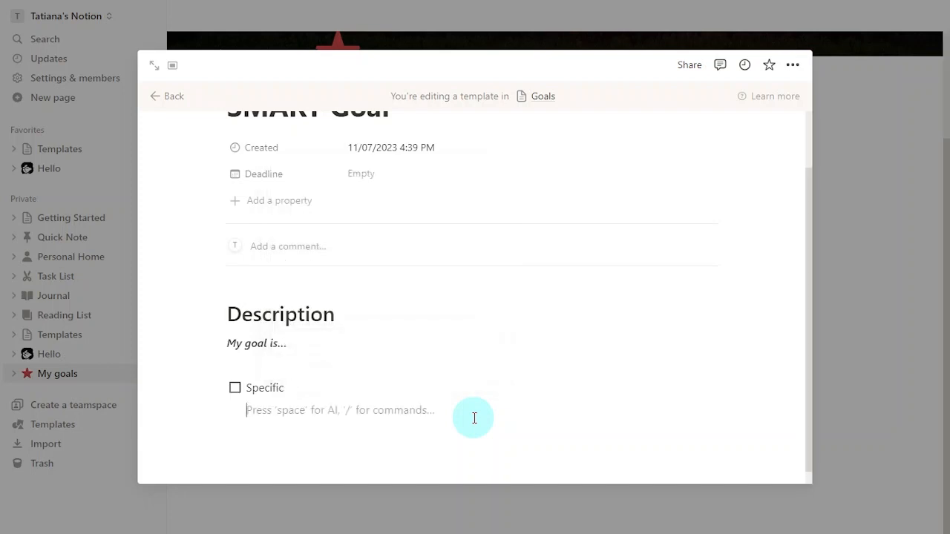
pyautogui.write('W')
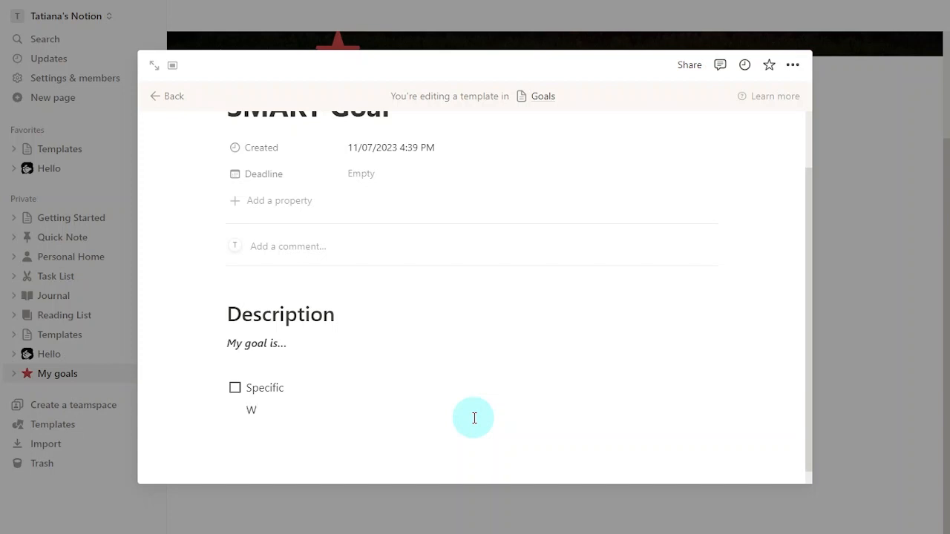
pyautogui.write('hat do you want to achieve and why? Who is involved')
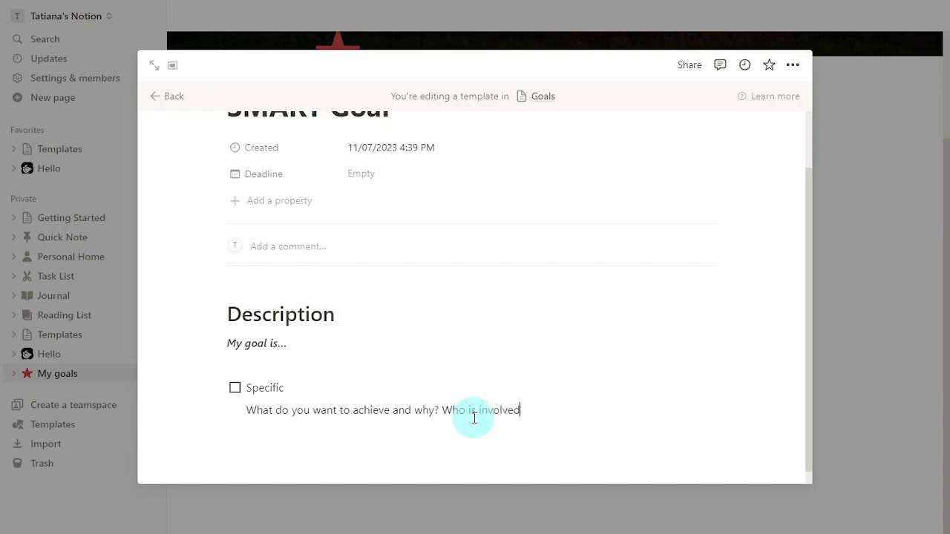
pyautogui.write('? What are the requirements or limitations?')
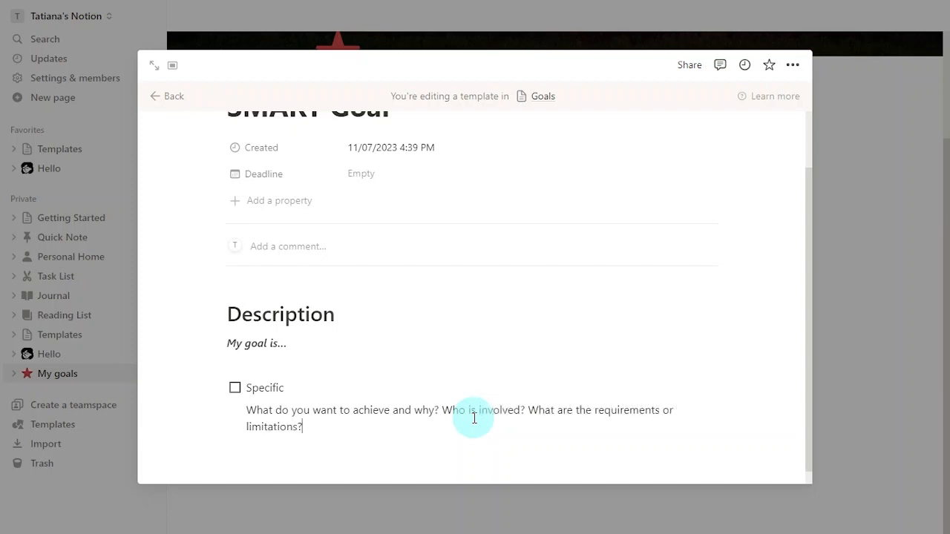
pyautogui.press('Escape')
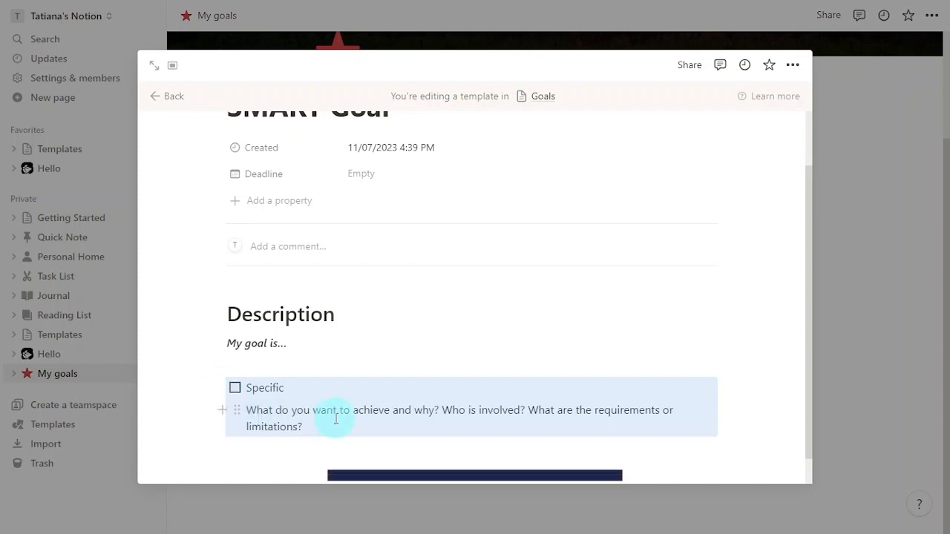
pyautogui.click(318, 450)
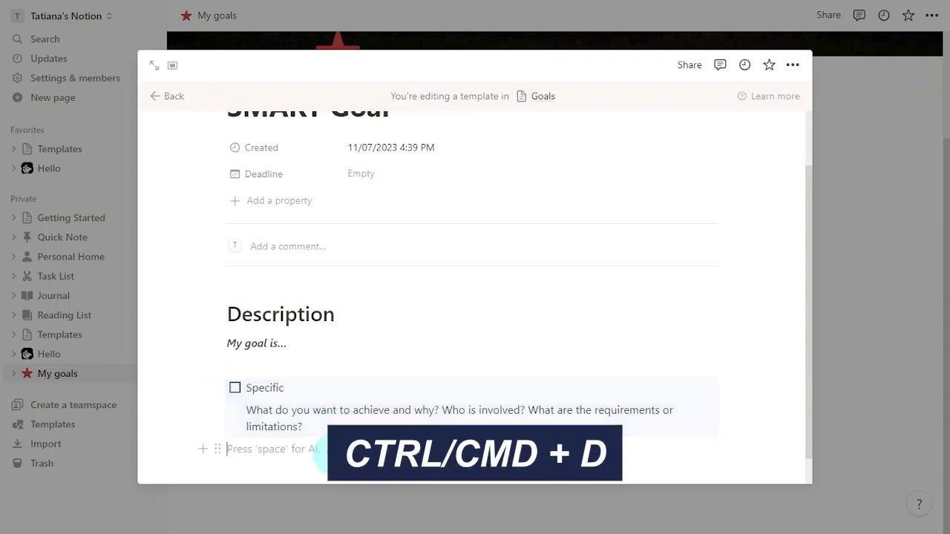
# - Duplicate the Specific to-do as "Measurable" with the nested text "How will you measure your progress and your outcome? How much?"
pyautogui.hotkey('ctrl', 'd')
pyautogui.scroll(-1, 339, 449)
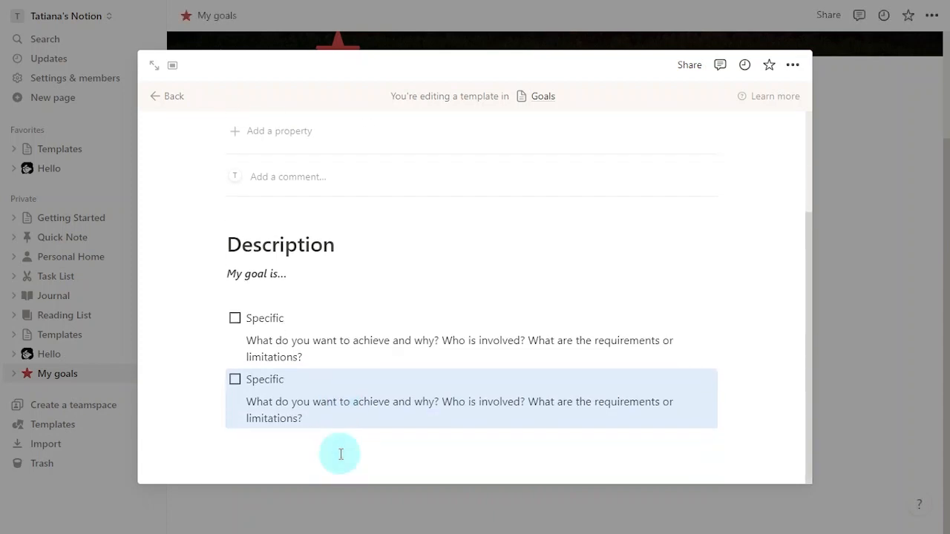
pyautogui.doubleClick(269, 379)
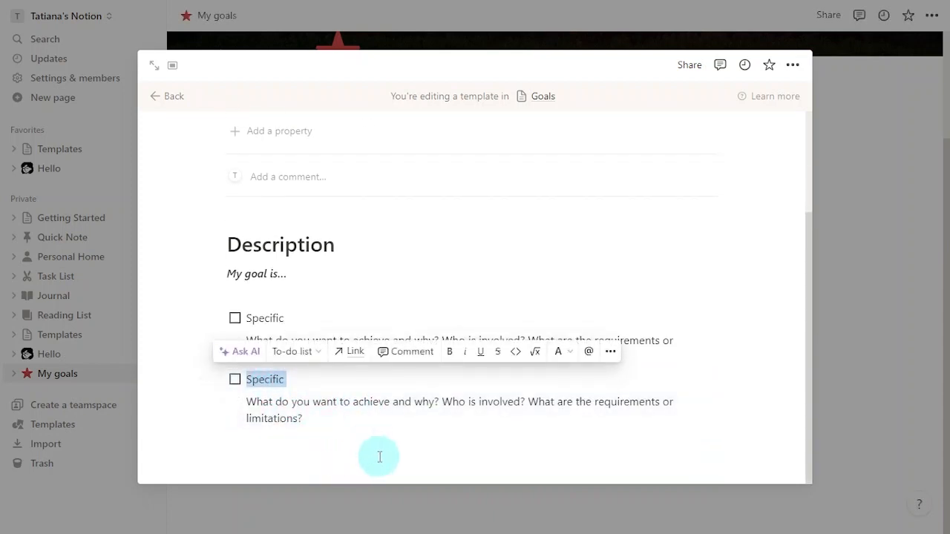
pyautogui.write('Measurable')
pyautogui.tripleClick(275, 415)
pyautogui.write('How wil')
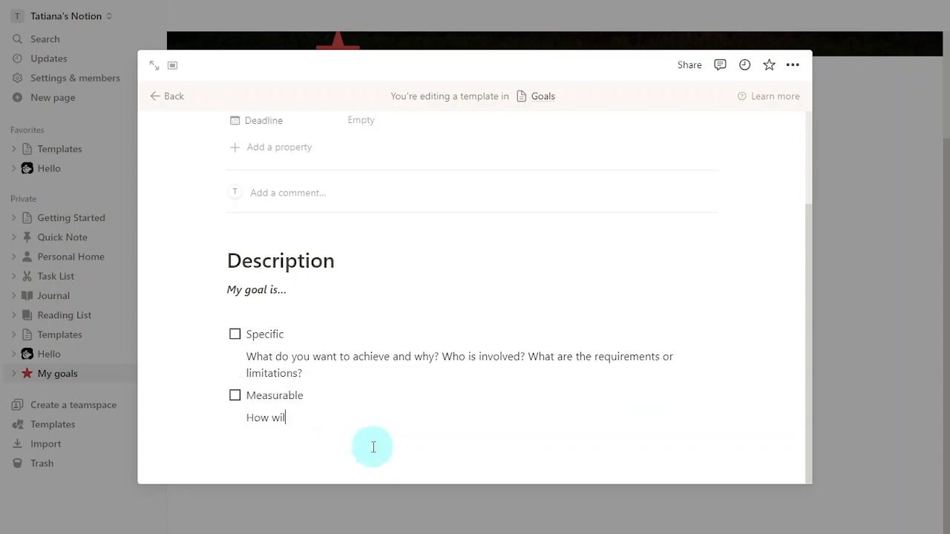
pyautogui.write('l you measure your progress and your outcome? How much?')
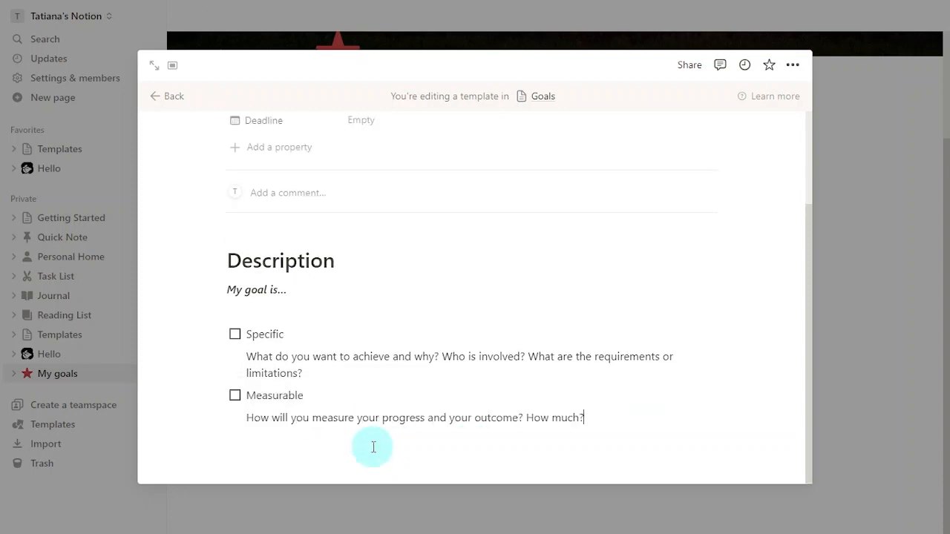
# - Duplicate the Measurable to-do as "Achievable" with the nested text "How will you achieve the goal? How do you know it is realistic?"
pyautogui.moveTo(194, 389); pyautogui.dragTo(273, 425)
pyautogui.hotkey('ctrl', 'd')
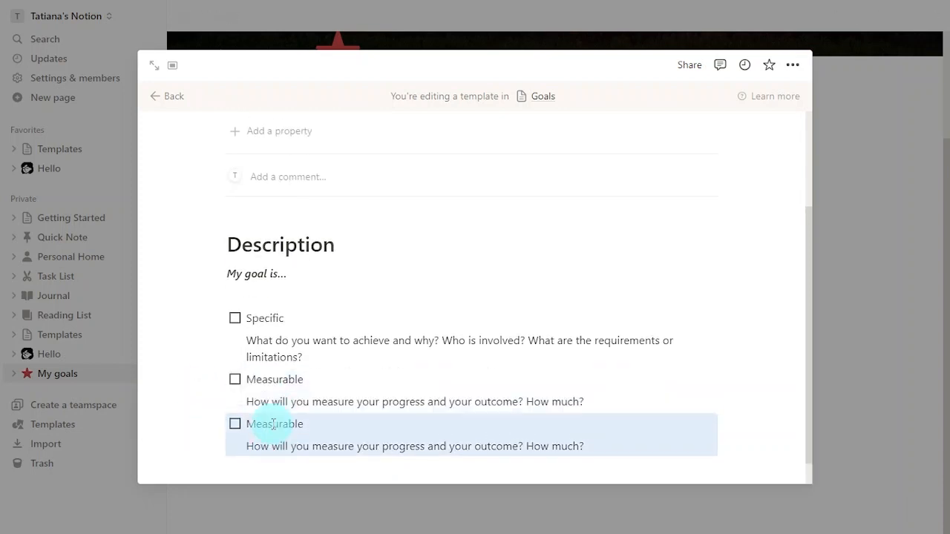
pyautogui.doubleClick(273, 425)
pyautogui.write('Achievable')
pyautogui.press('Down')
pyautogui.hotkey('ctrl', 'shift', 'Right')
pyautogui.hotkey('ctrl', 'shift', 'Right')
pyautogui.hotkey('ctrl', 'shift', 'Right')
pyautogui.hotkey('ctrl', 'shift', 'Right')
pyautogui.hotkey('ctrl', 'shift', 'Right')
pyautogui.hotkey('ctrl', 'shift', 'Right')
pyautogui.hotkey('ctrl', 'shift', 'Right')
pyautogui.hotkey('ctrl', 'shift', 'Right')
pyautogui.hotkey('ctrl', 'shift', 'Right')
pyautogui.press('BackSpace')
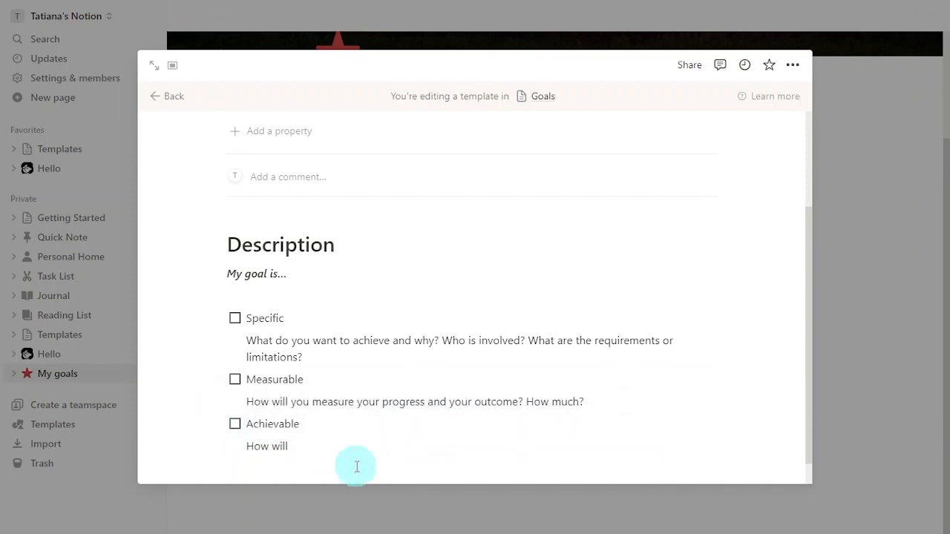
pyautogui.write('you achieve the goal? How do you know it is real')
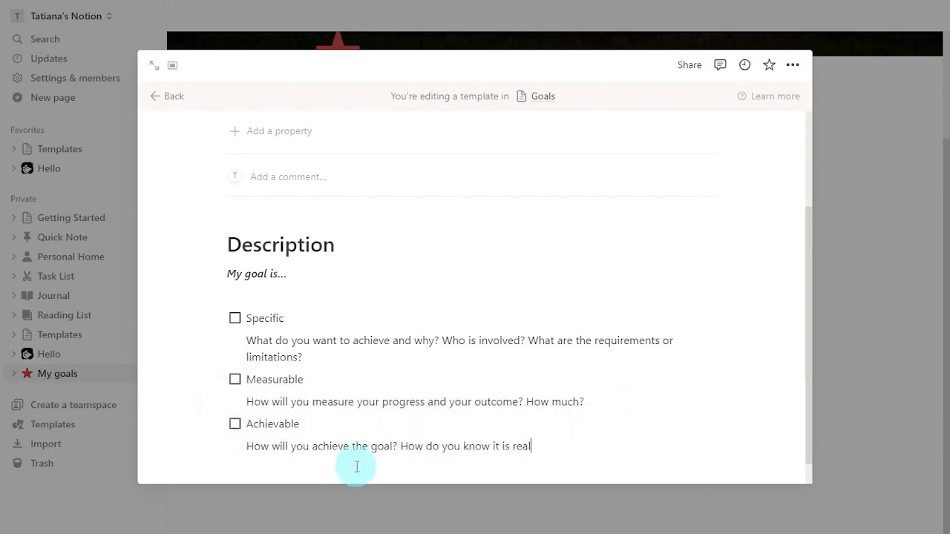
pyautogui.write('istic?')
# - Duplicate the Achievable to-do as "Relevant" with the nested text "Is this a goal worth pursuing? How does it align with your life?"
pyautogui.scroll(-1, 356, 464)
pyautogui.press('Escape')
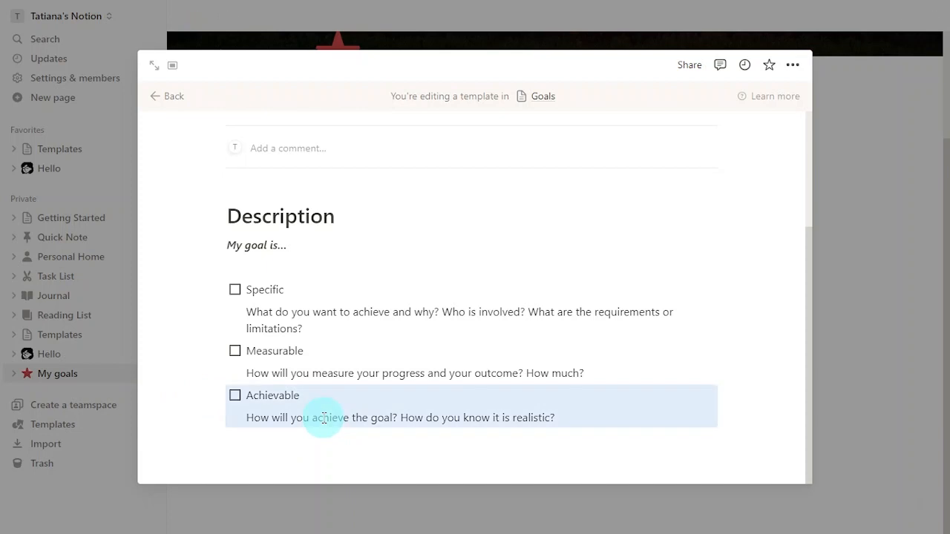
pyautogui.hotkey('ctrl', 'd')
pyautogui.doubleClick(272, 395)
pyautogui.write('Relevant')
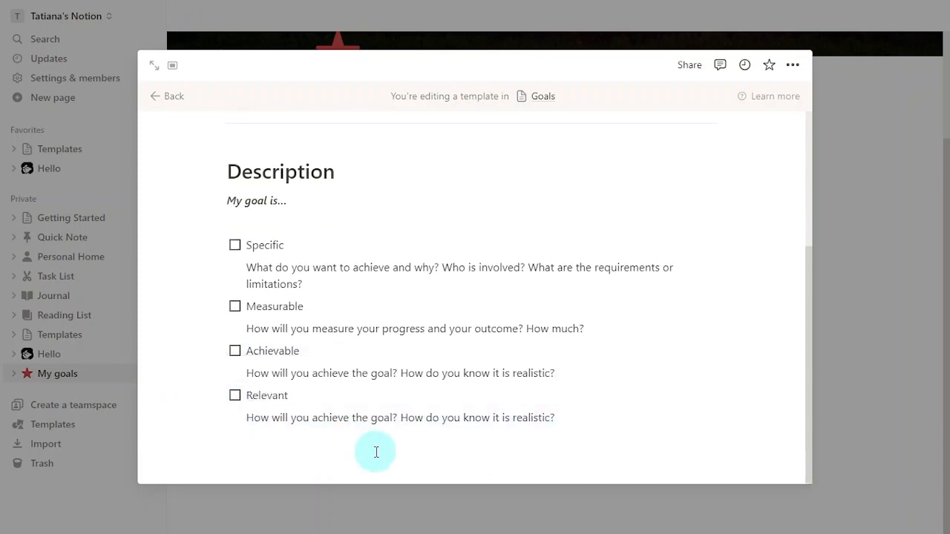
pyautogui.tripleClick(536, 418)
pyautogui.write('Is this a goal worth pursuing? Ho')
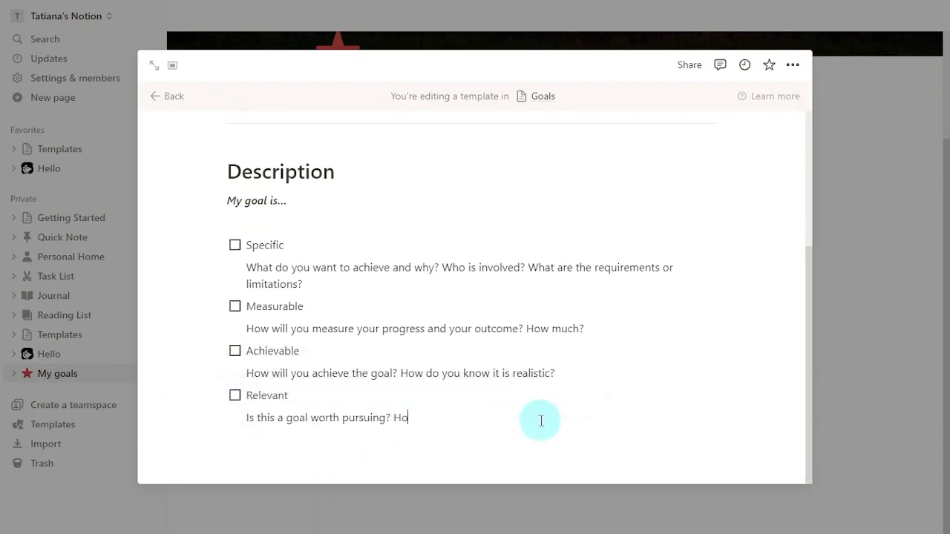
pyautogui.write('w does it align with your life?')
# - Duplicate the Relevant to-do as "Time-bound" with the nested text "What is the start and end date?" and close the template
pyautogui.press('Escape')
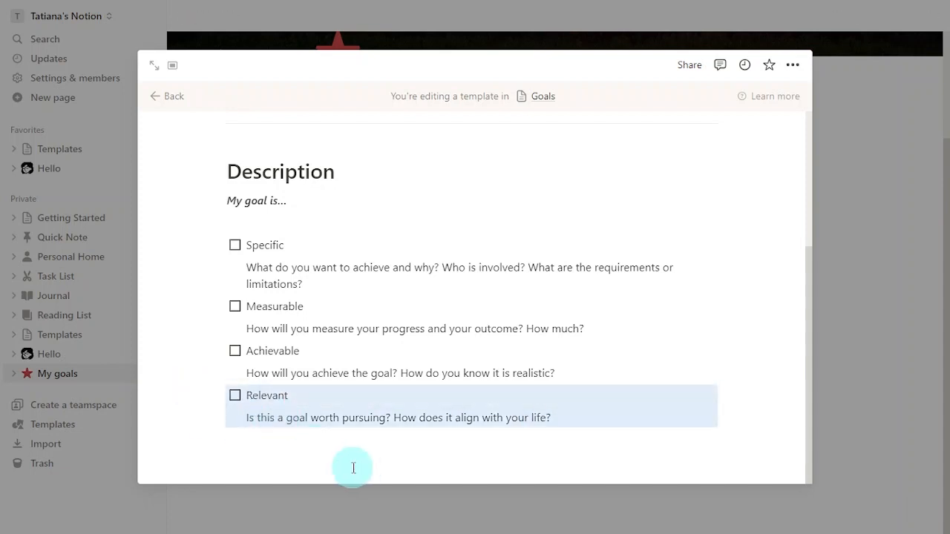
pyautogui.hotkey('ctrl', 'd')
pyautogui.doubleClick(339, 442)
pyautogui.write('Time-bound')
pyautogui.click(349, 454)
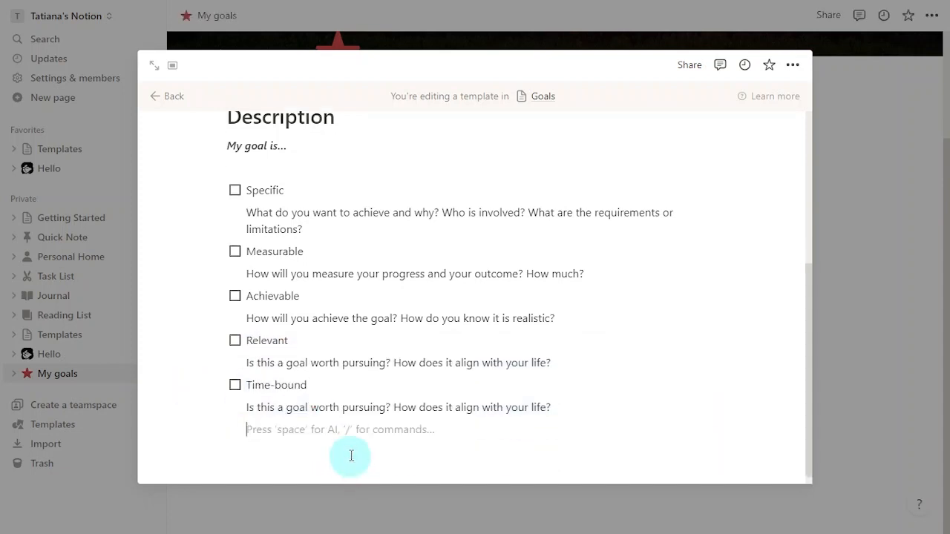
pyautogui.tripleClick(346, 406)
pyautogui.write('What is the start and end date')
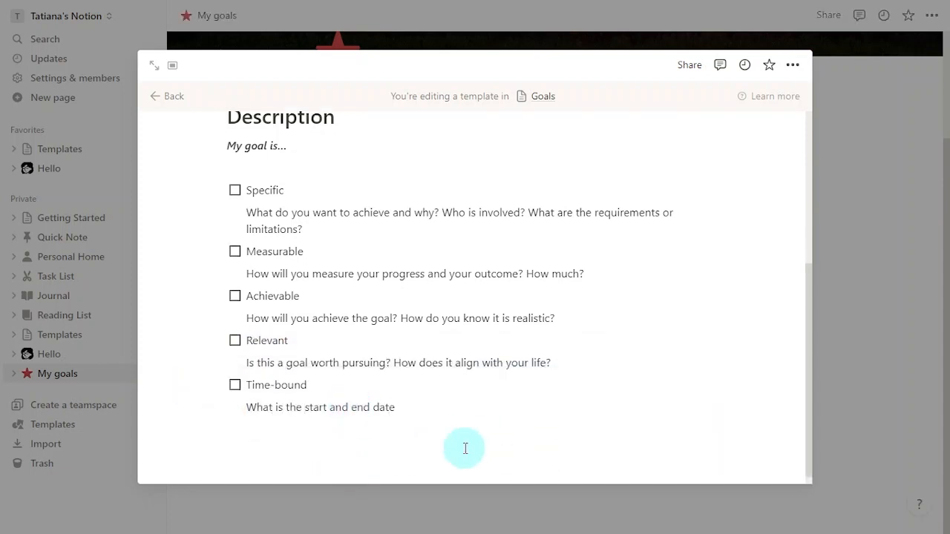
pyautogui.write('?')
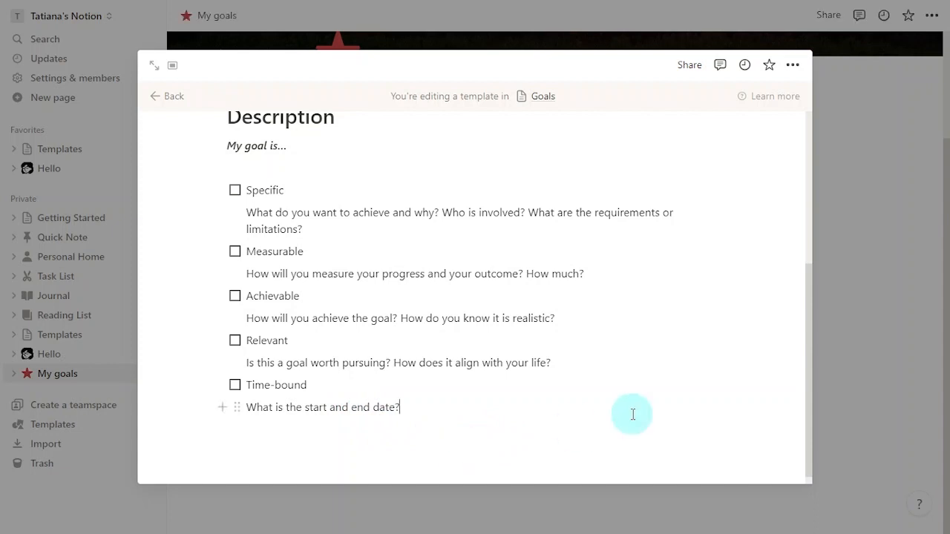
pyautogui.scroll(1, 633, 414)
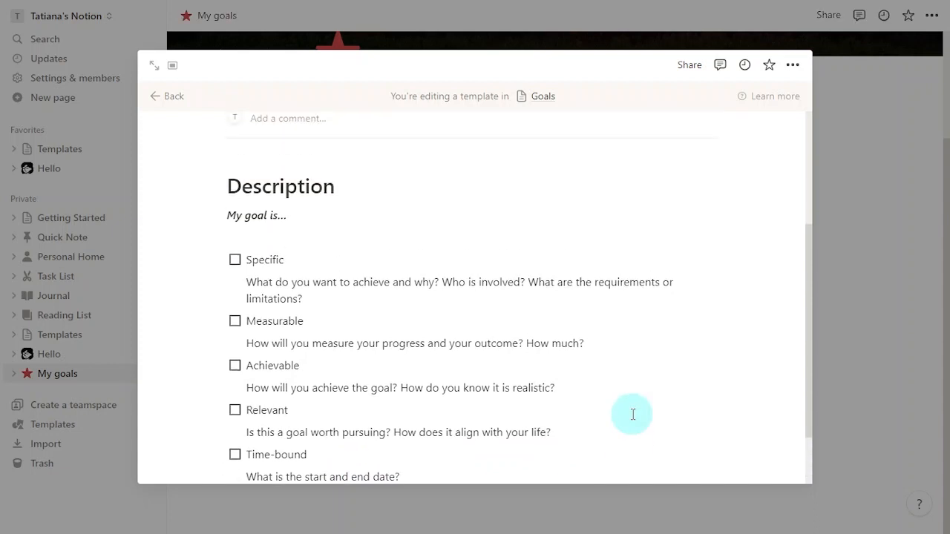
pyautogui.click(871, 445)
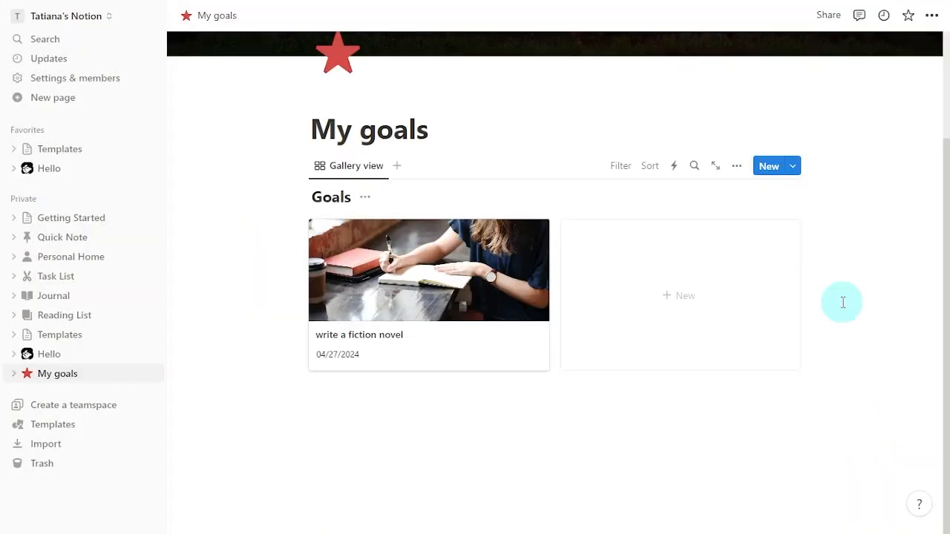
# - Set the SMART Goal template as the default for all views in Goals
pyautogui.click(797, 175)
pyautogui.click(887, 215)
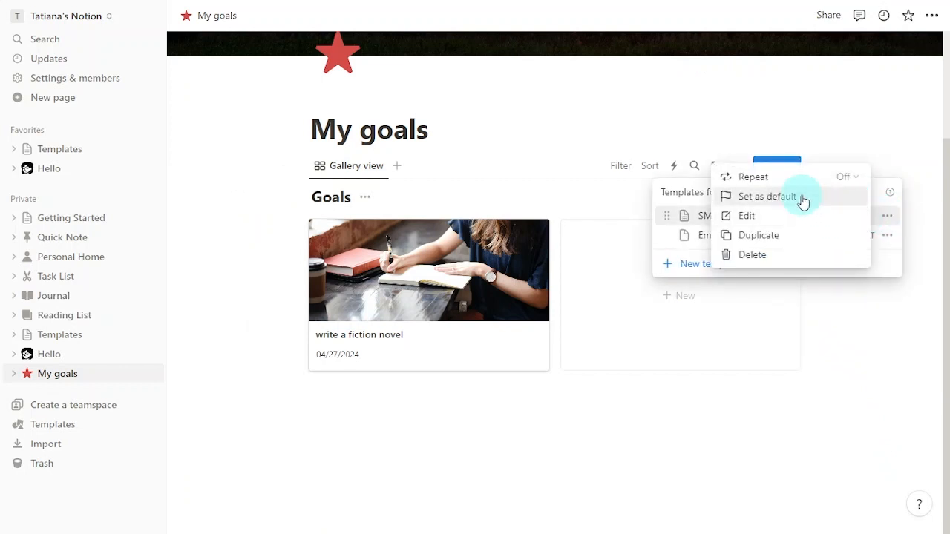
pyautogui.click(767, 196)
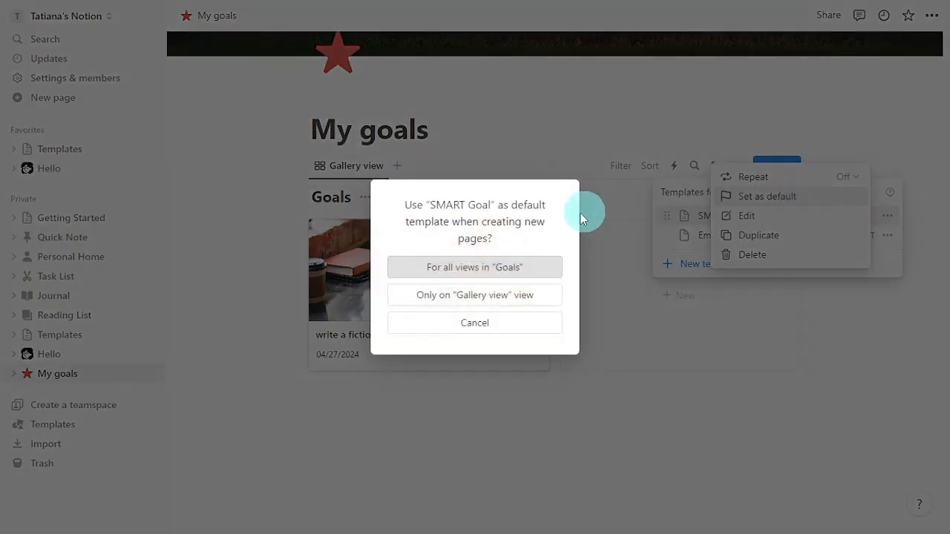
pyautogui.click(538, 268)
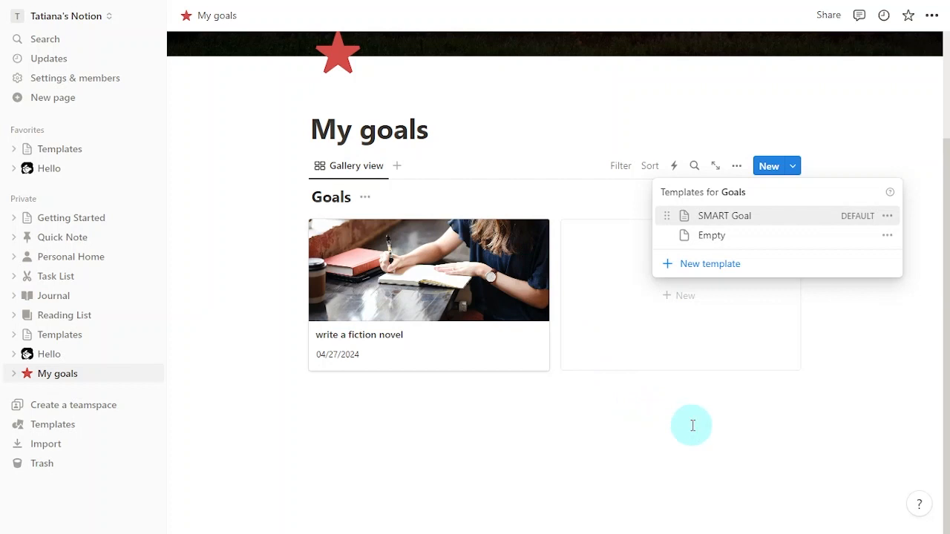
pyautogui.click(691, 426)
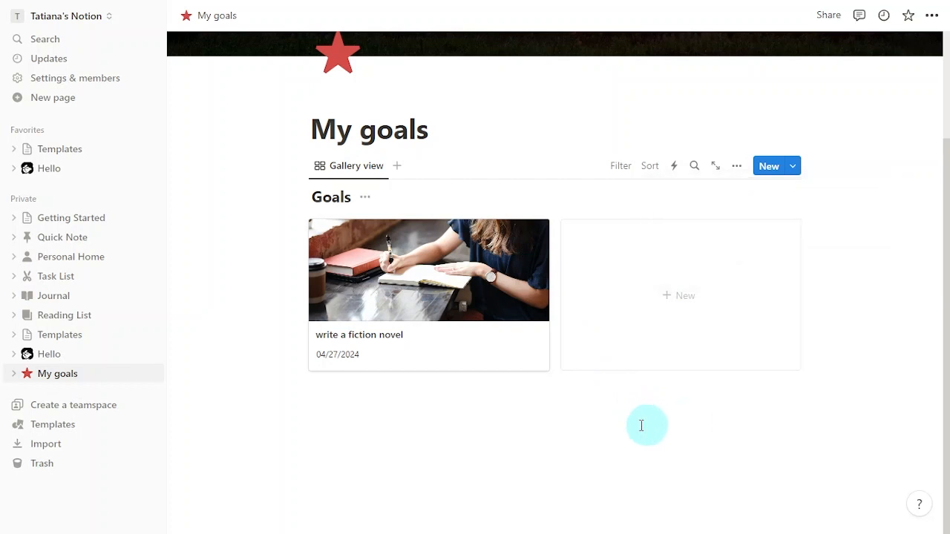
# - Open the "write a fiction novel" goal and apply the SMART Goal template to it
pyautogui.click(461, 294)
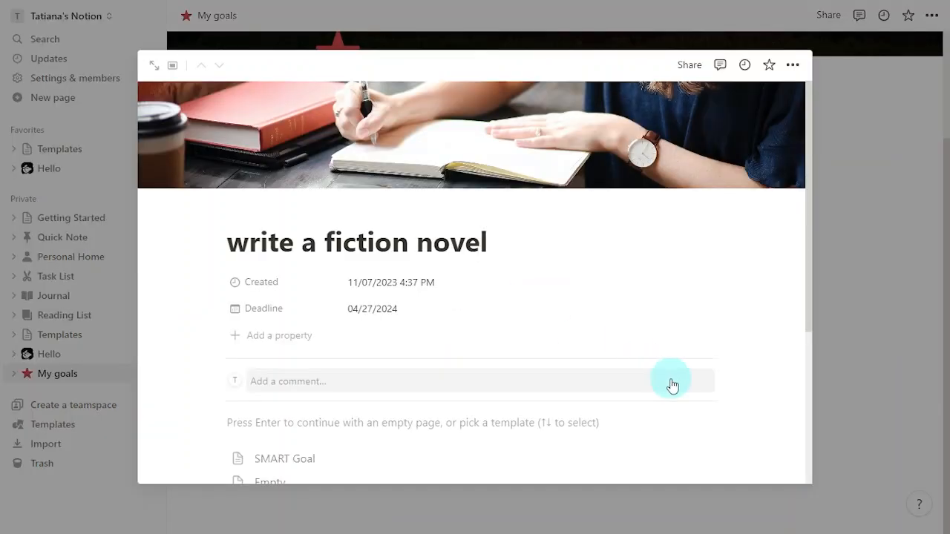
pyautogui.scroll(-1, 672, 385)
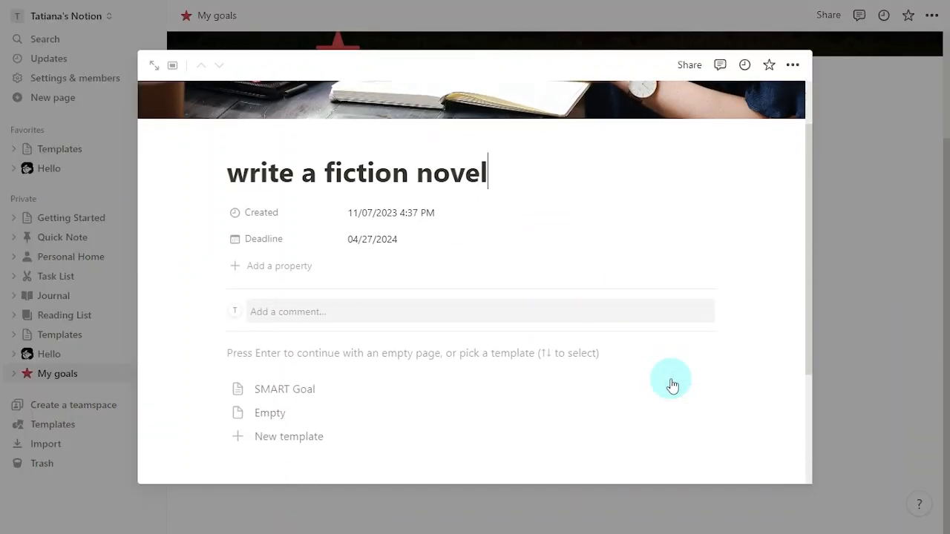
pyautogui.click(367, 394)
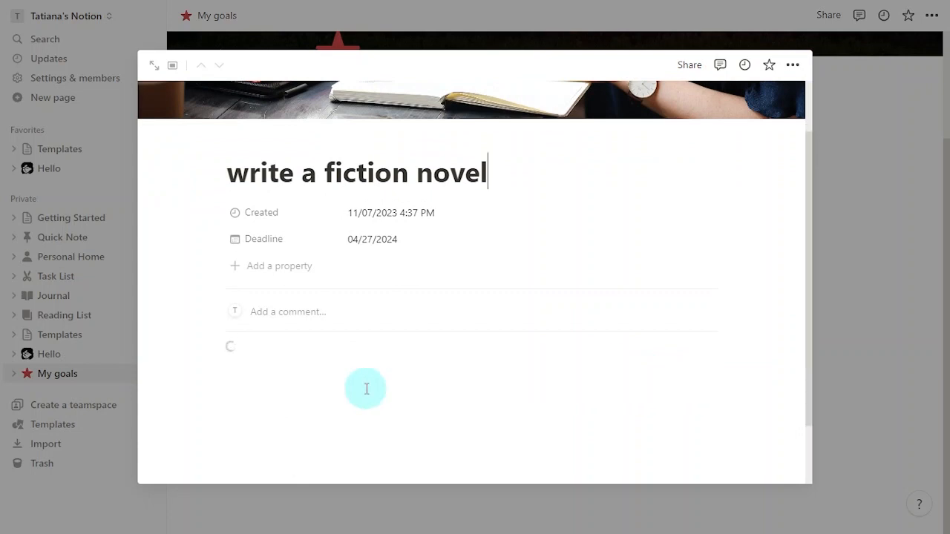
# - Replace the "My goal is..." line with "Complete the first draft of a fiction novel" and check off Specific
pyautogui.scroll(-1, 638, 417)
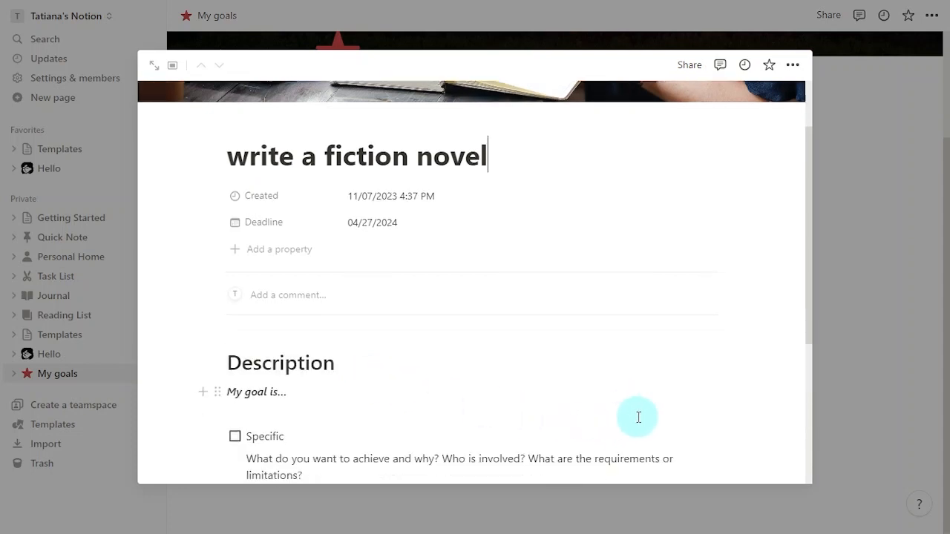
pyautogui.scroll(-3, 637, 417)
pyautogui.tripleClick(357, 306)
pyautogui.press('BackSpace')
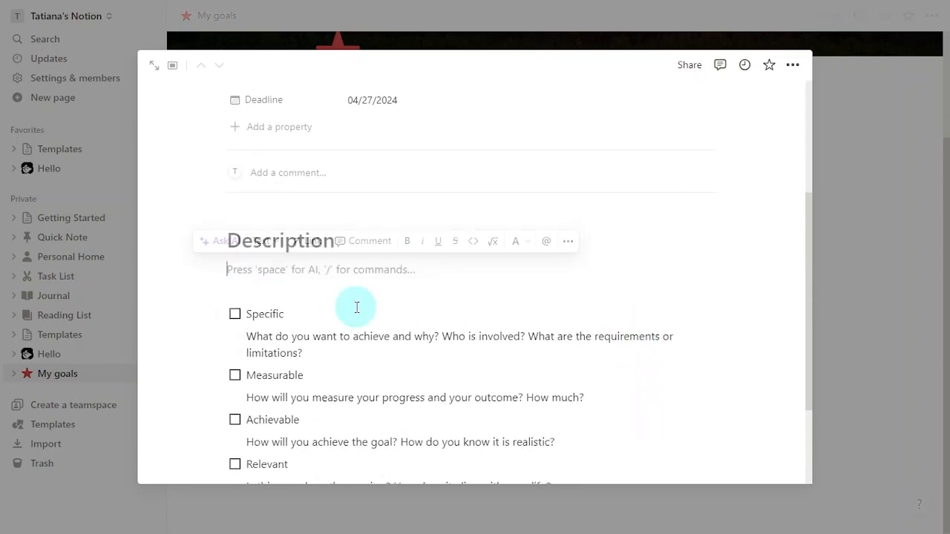
pyautogui.write('Com')
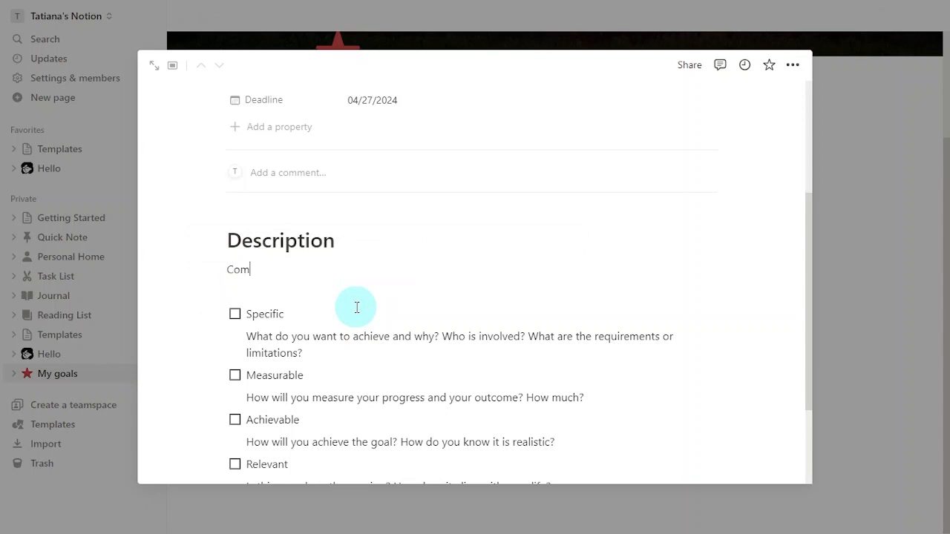
pyautogui.write('plete the first draft of a ')
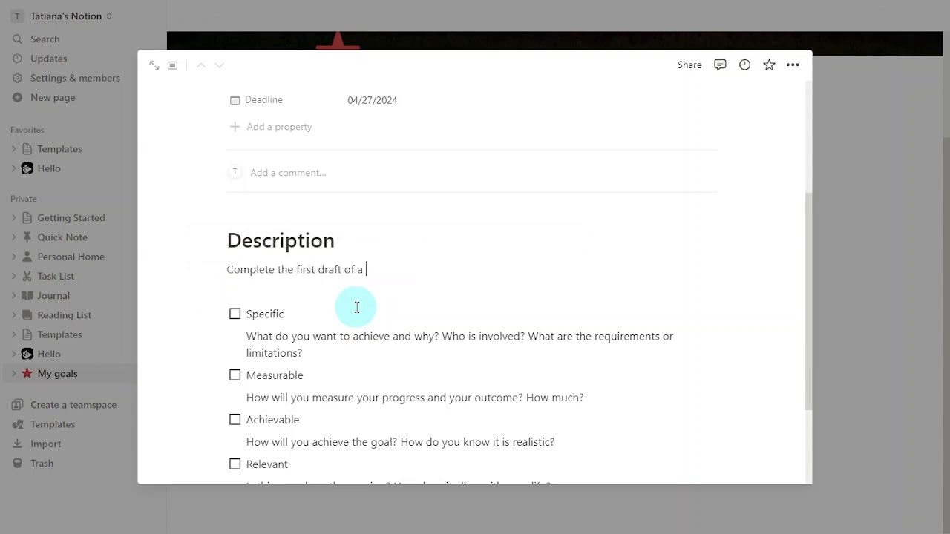
pyautogui.write('fiction novel')
pyautogui.click(235, 315)
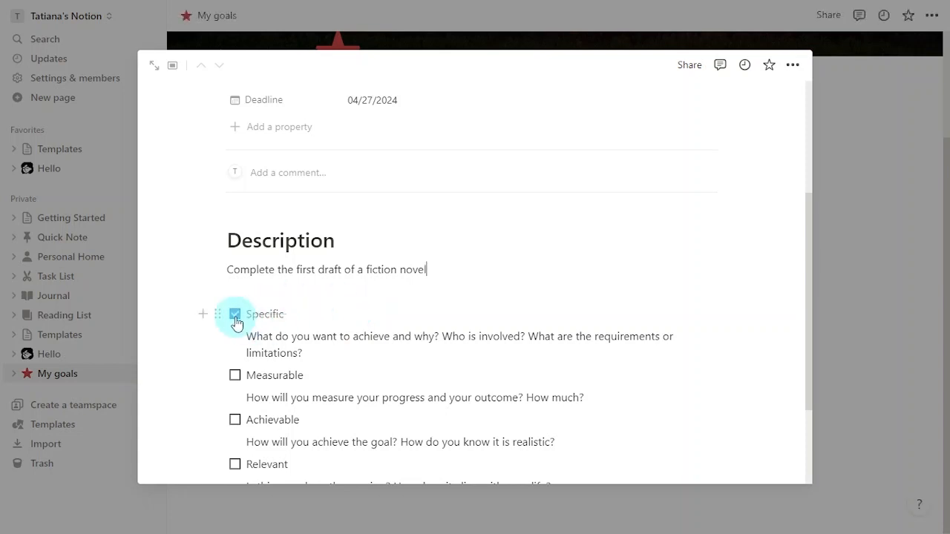
# - Extend the goal description with "with 80000 words" and check off Measurable
pyautogui.click(485, 285)
pyautogui.write('with ')
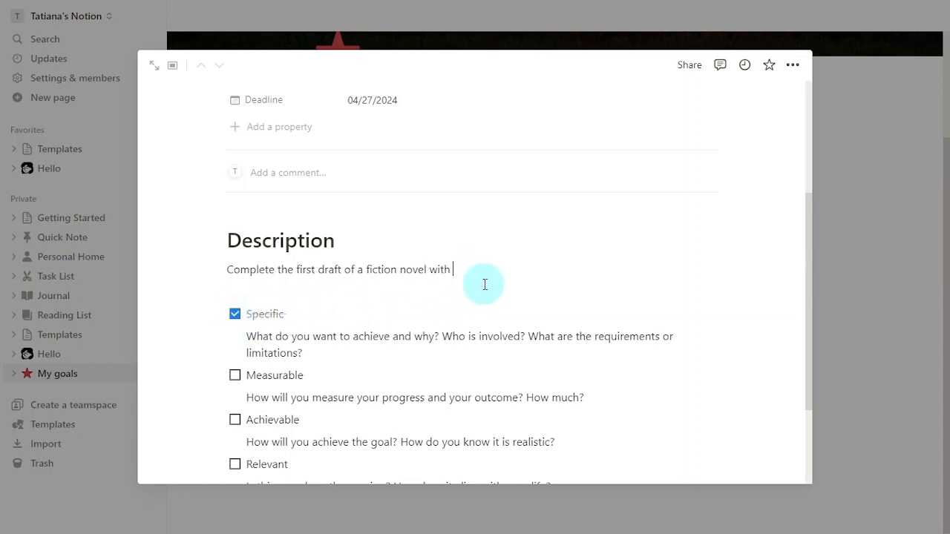
pyautogui.write('80000 words')
pyautogui.click(235, 375)
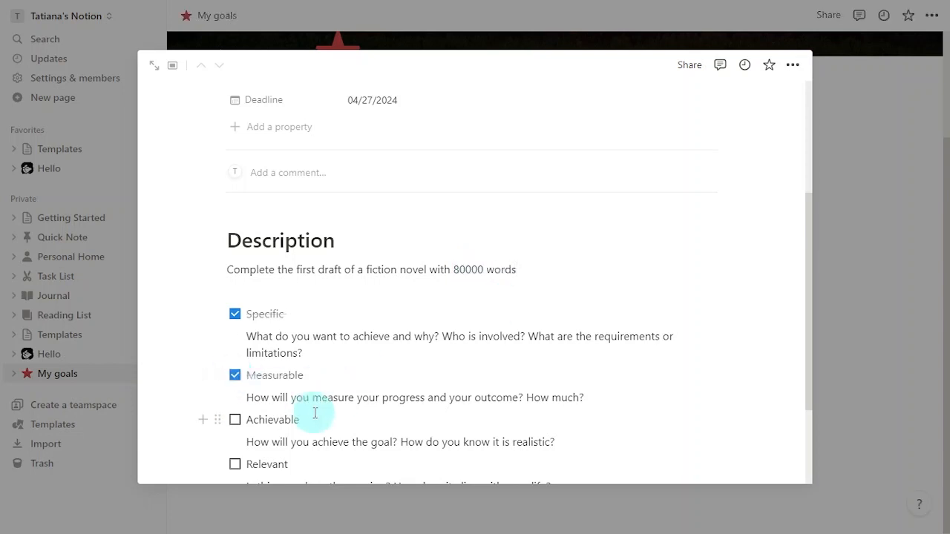
# - Check off the Achievable and Relevant items in the goal's SMART checklist
pyautogui.click(234, 420)
pyautogui.scroll(-1, 289, 419)
pyautogui.click(234, 395)
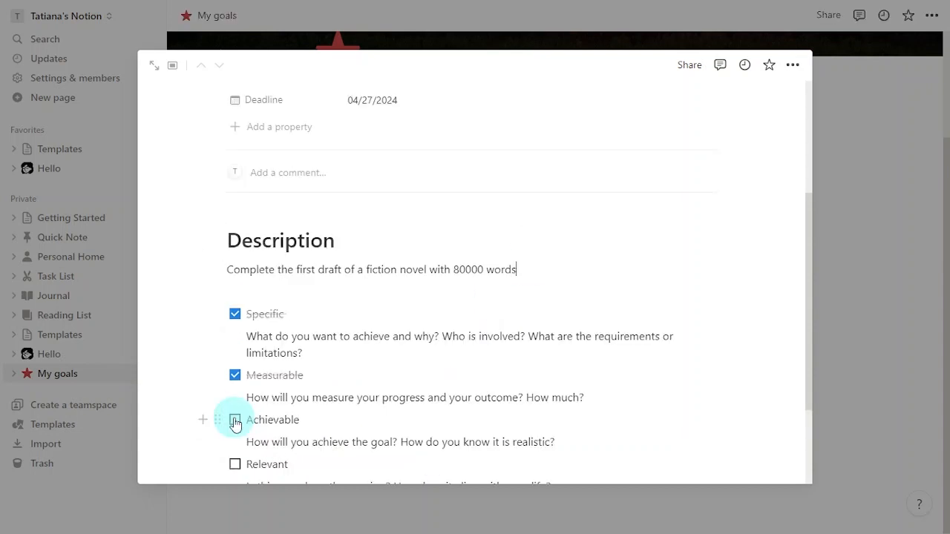
pyautogui.click(235, 421)
pyautogui.scroll(-1, 381, 450)
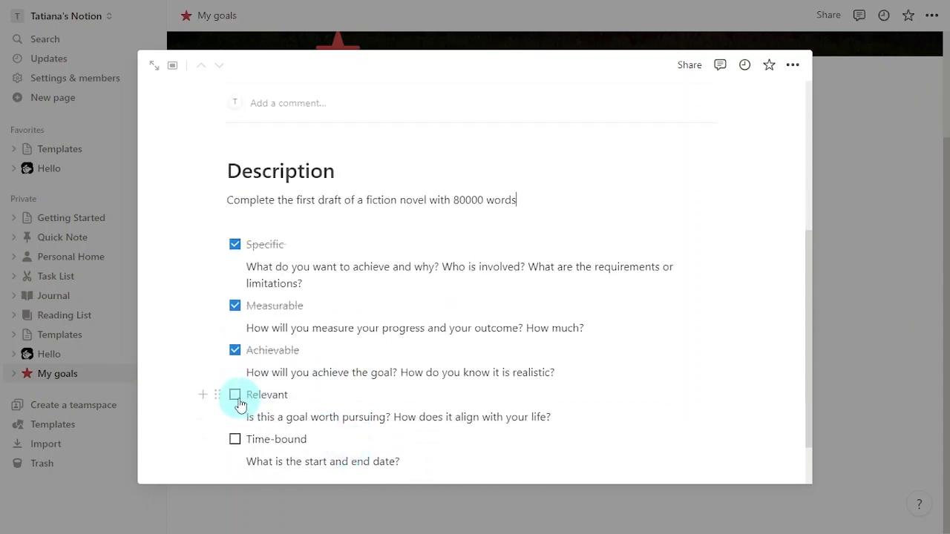
pyautogui.click(234, 395)
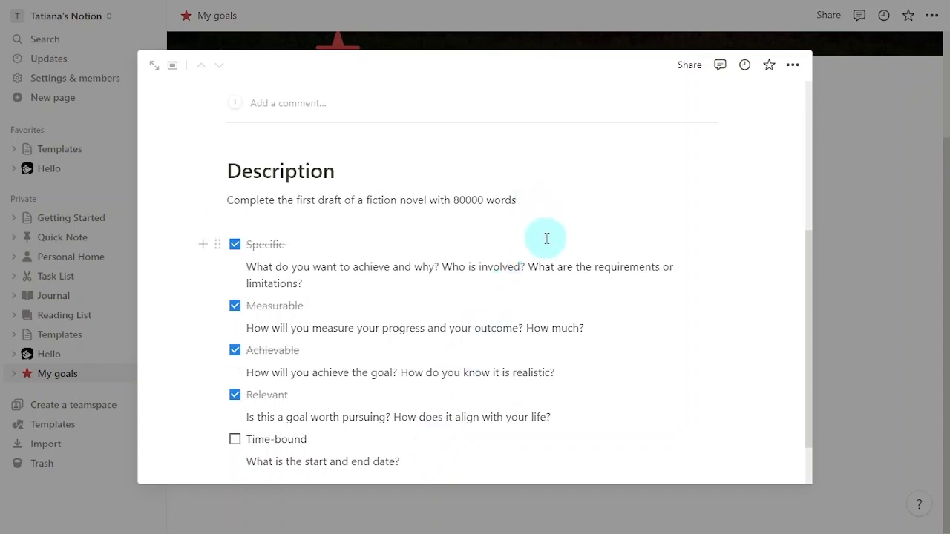
# - Complete the goal description by adding "in six months." at its end
pyautogui.write('in six ')
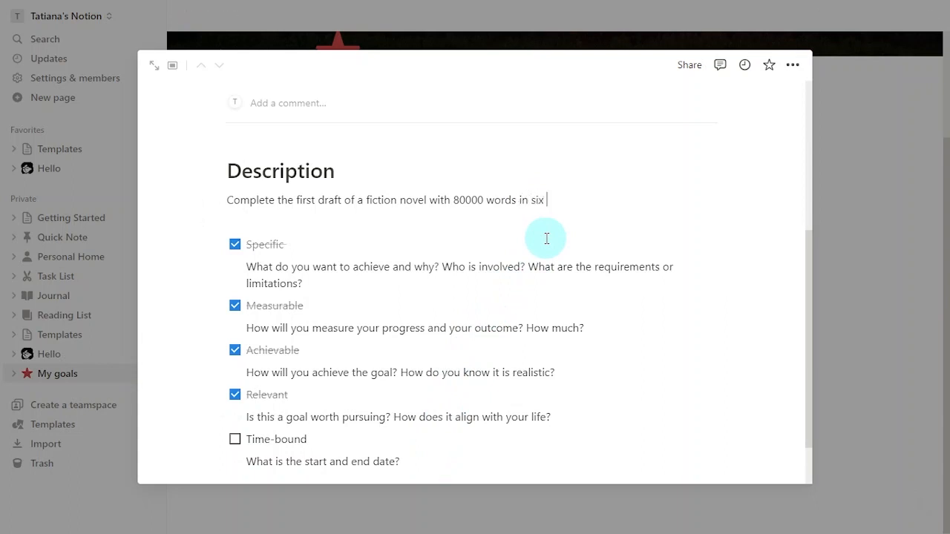
pyautogui.write('months.')
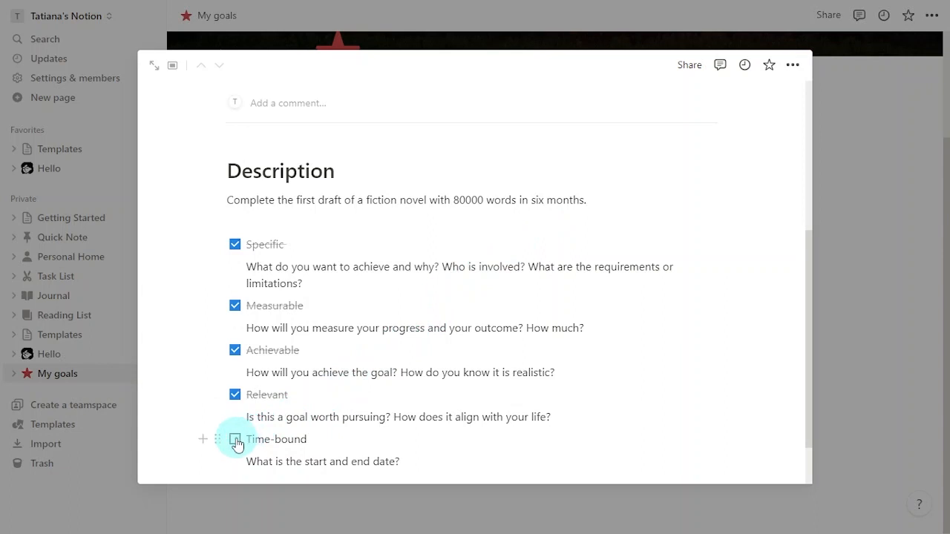
# - Check off Time-bound in the fiction novel goal's SMART checklist and close the goal page
pyautogui.click(235, 441)
pyautogui.scroll(-1, 620, 439)
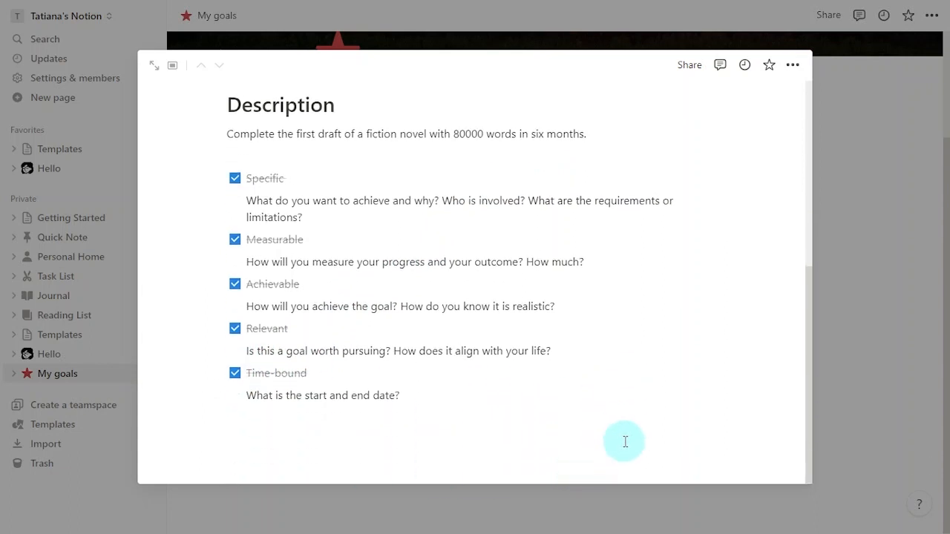
pyautogui.click(875, 446)
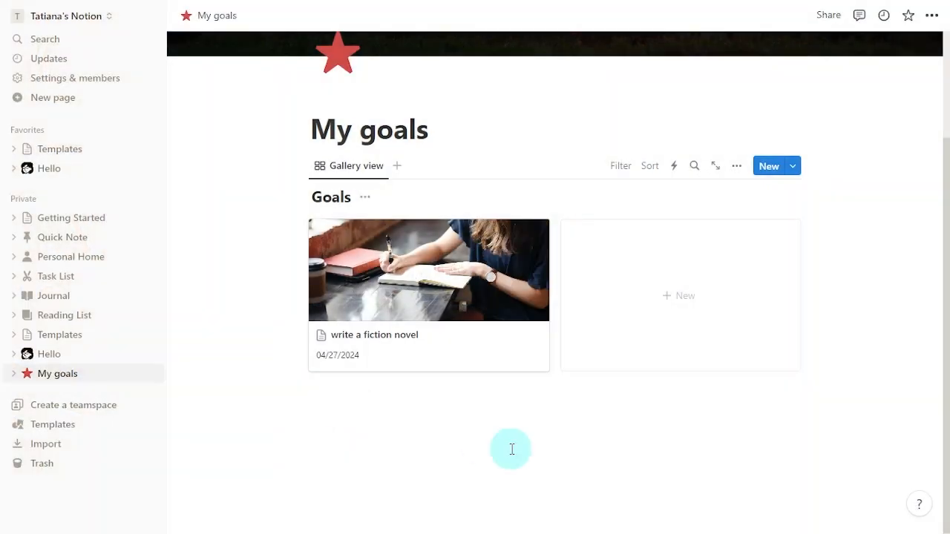
# - Add a table view with a new database below the Goals gallery and title it "Actions"
pyautogui.click(435, 424)
pyautogui.press('Return')
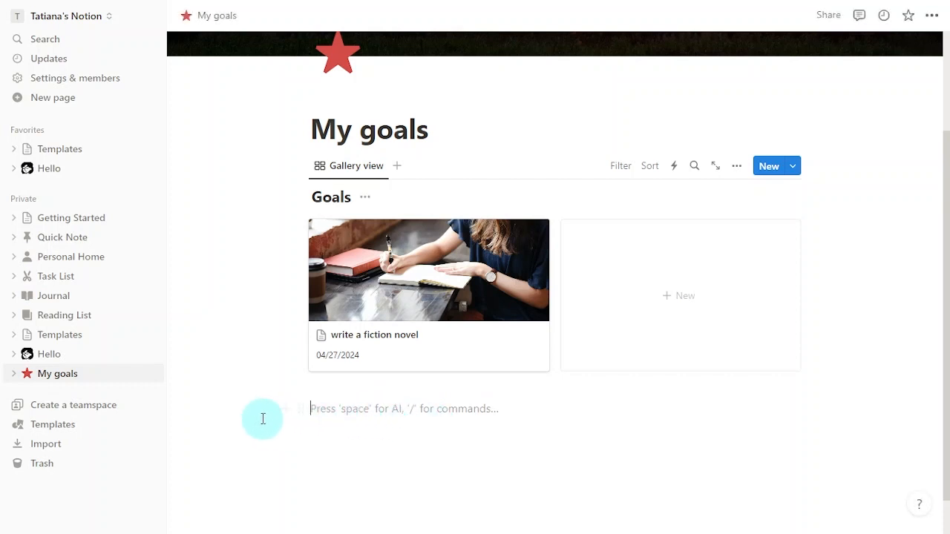
pyautogui.click(289, 410)
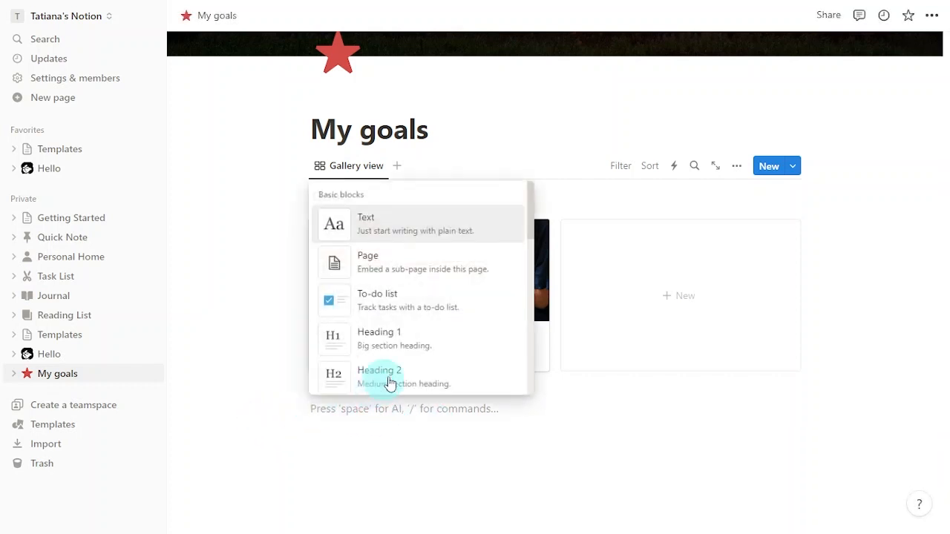
pyautogui.scroll(-5, 421, 374)
pyautogui.scroll(-12, 421, 374)
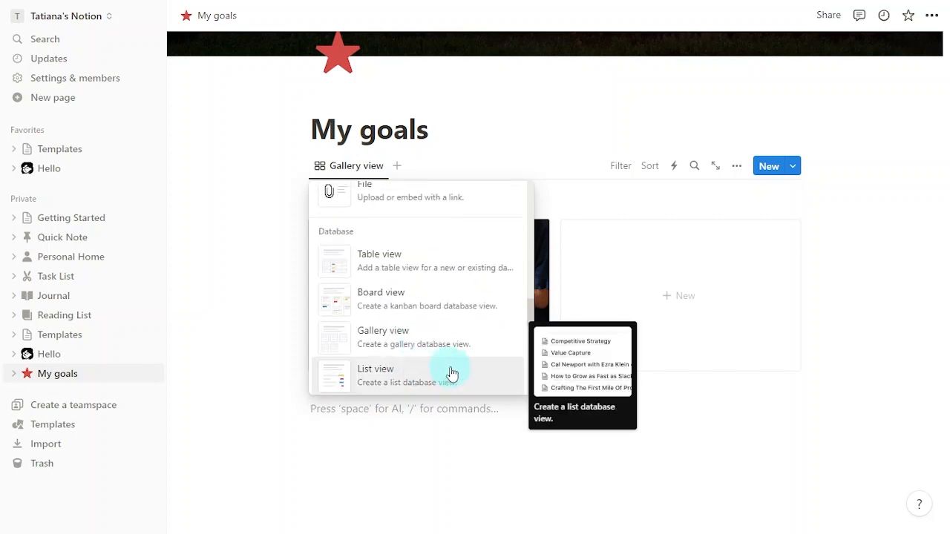
pyautogui.click(459, 275)
pyautogui.click(691, 455)
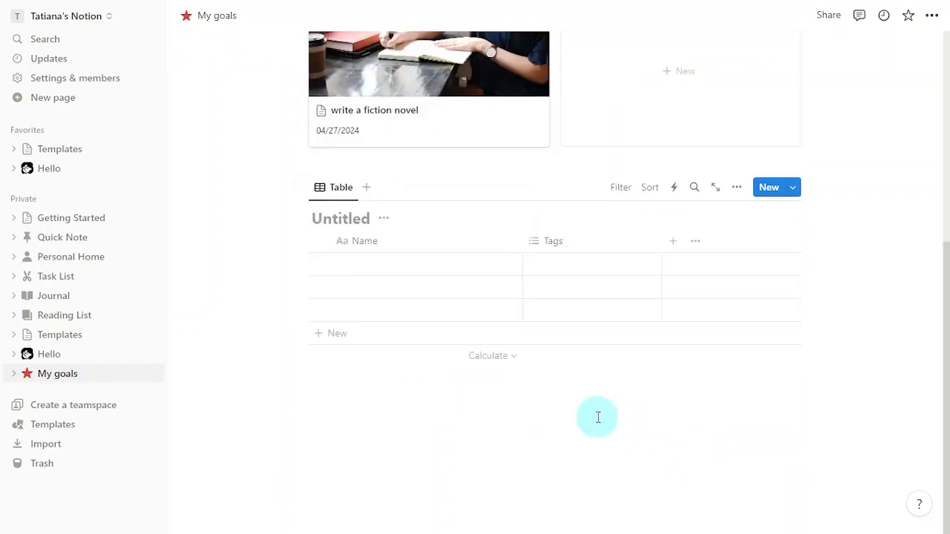
pyautogui.write('Actions')
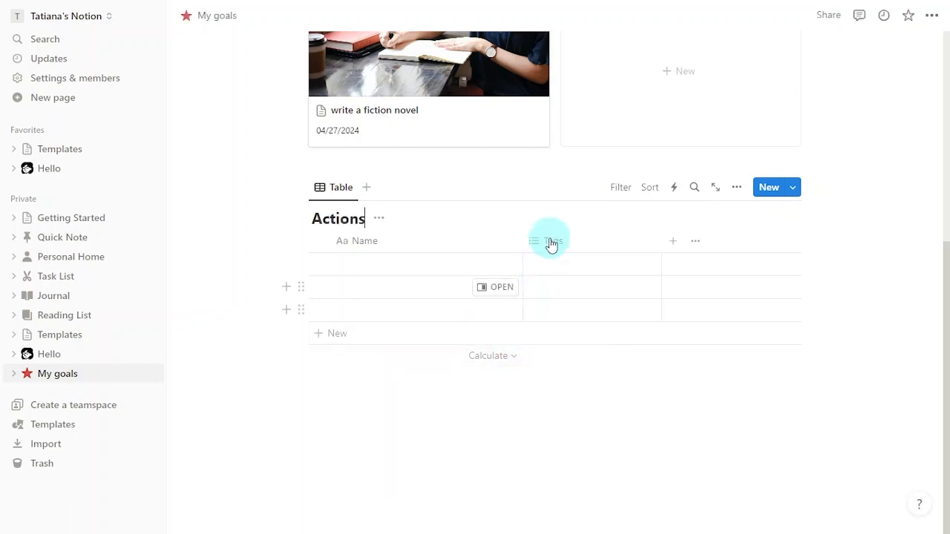
# - Delete the Tags property from the Actions table
pyautogui.click(548, 241)
pyautogui.click(573, 450)
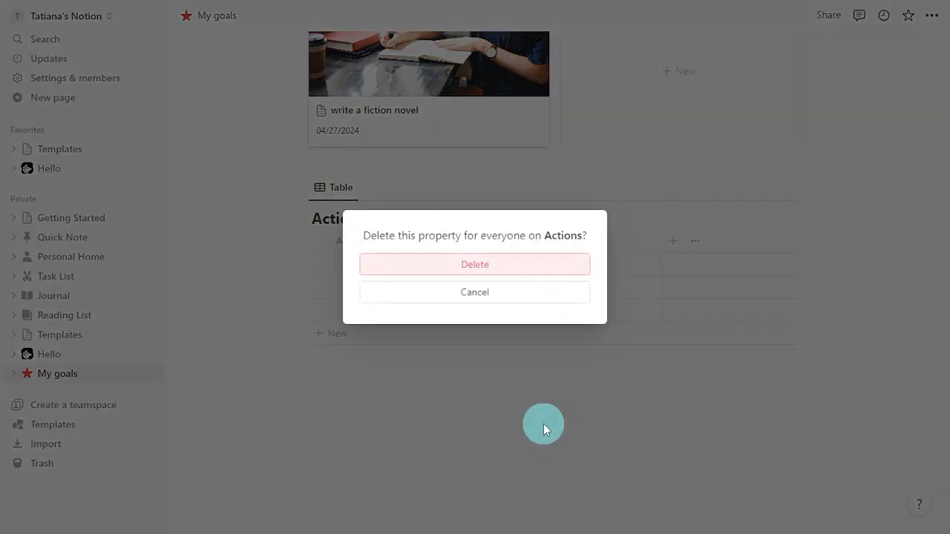
pyautogui.click(496, 276)
# - Rename the Actions table's Name property to "Action" and sort the table by it in ascending order
pyautogui.click(424, 240)
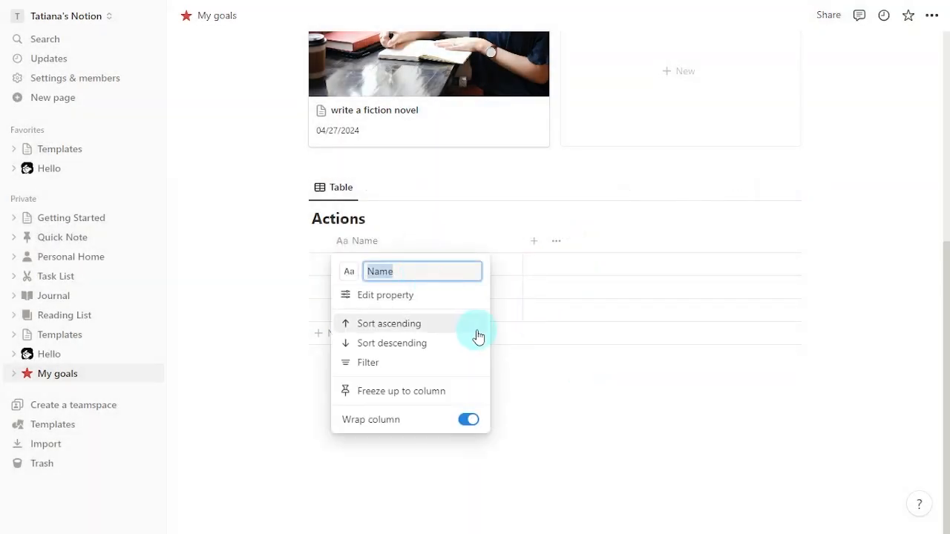
pyautogui.write('Action')
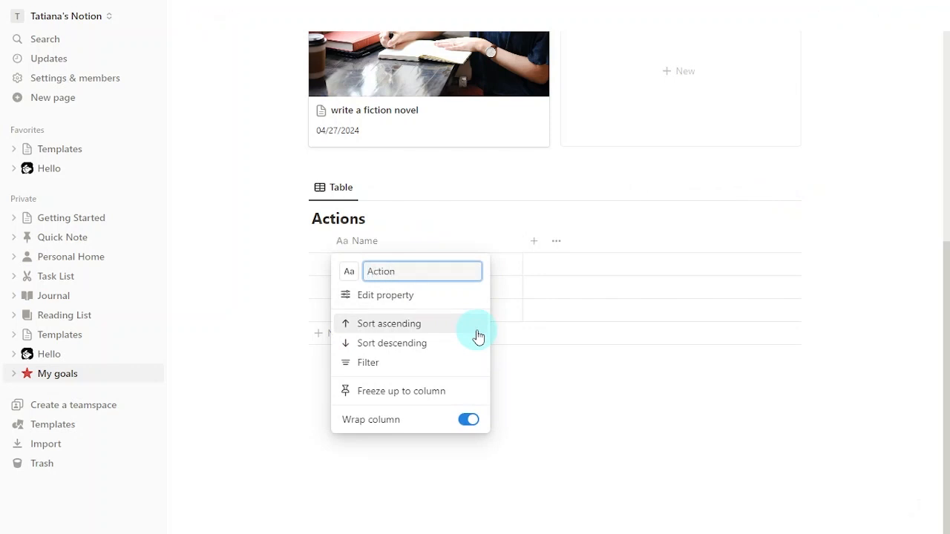
pyautogui.click(477, 331)
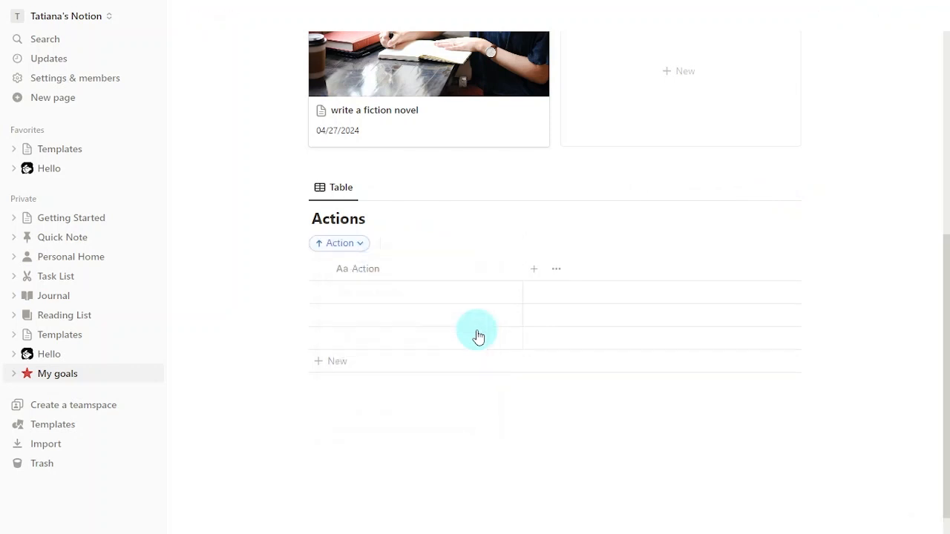
# - Add a Checkbox property named "Done" to the Actions table
pyautogui.click(534, 269)
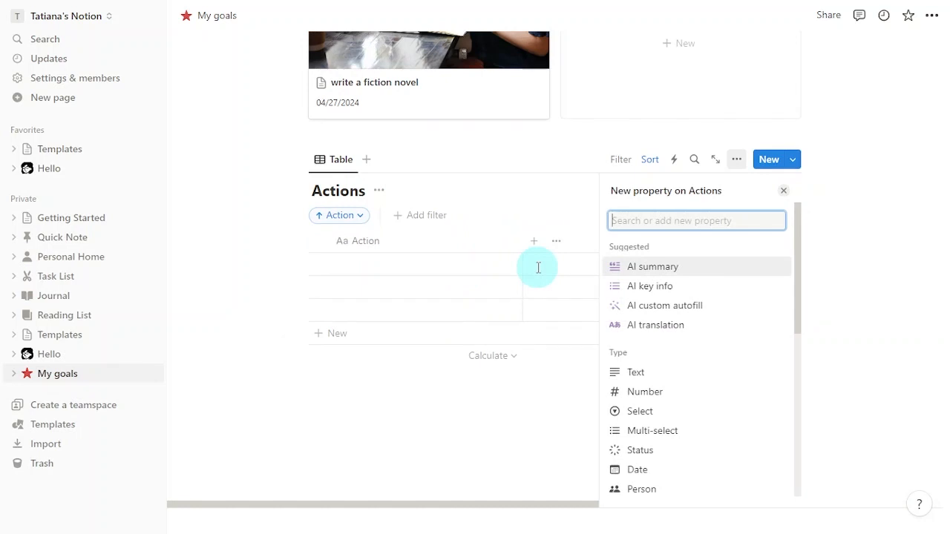
pyautogui.write('chec')
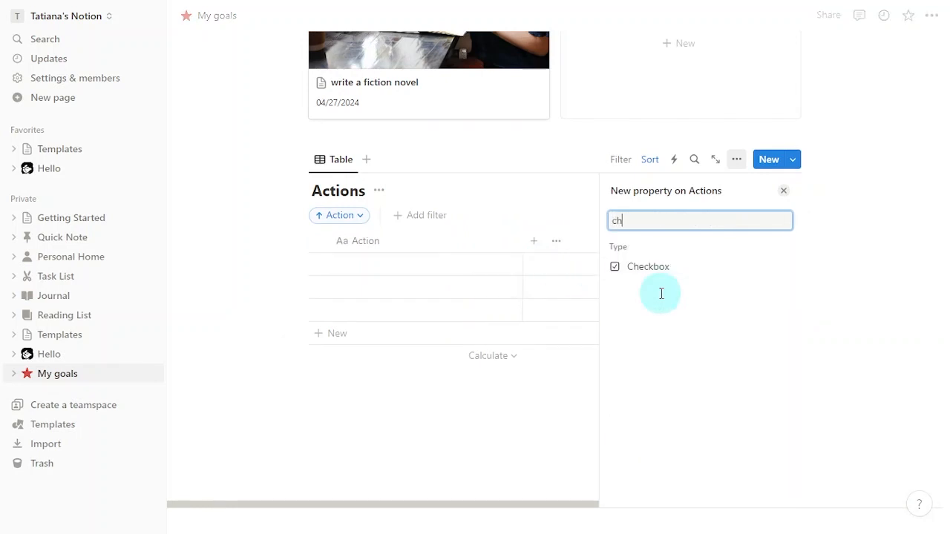
pyautogui.click(679, 272)
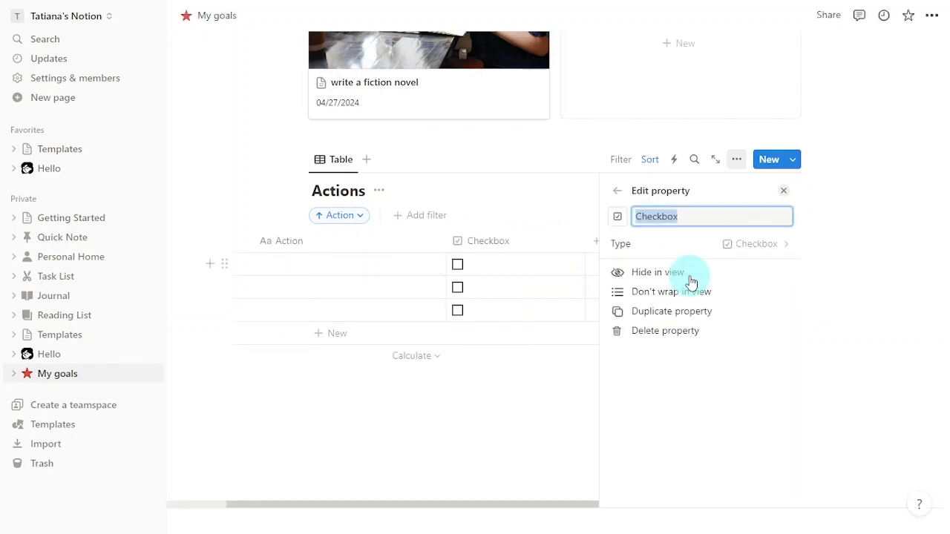
pyautogui.write('Done')
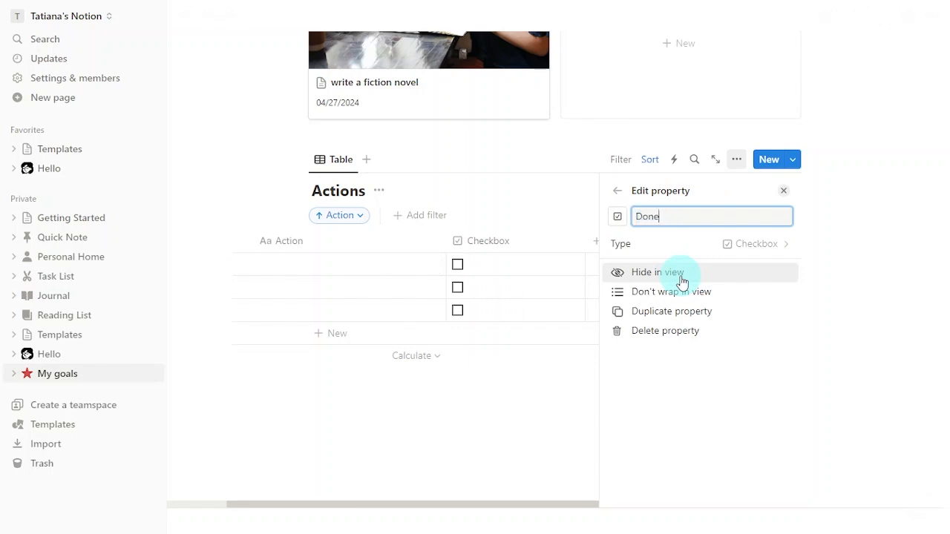
pyautogui.press('Return')
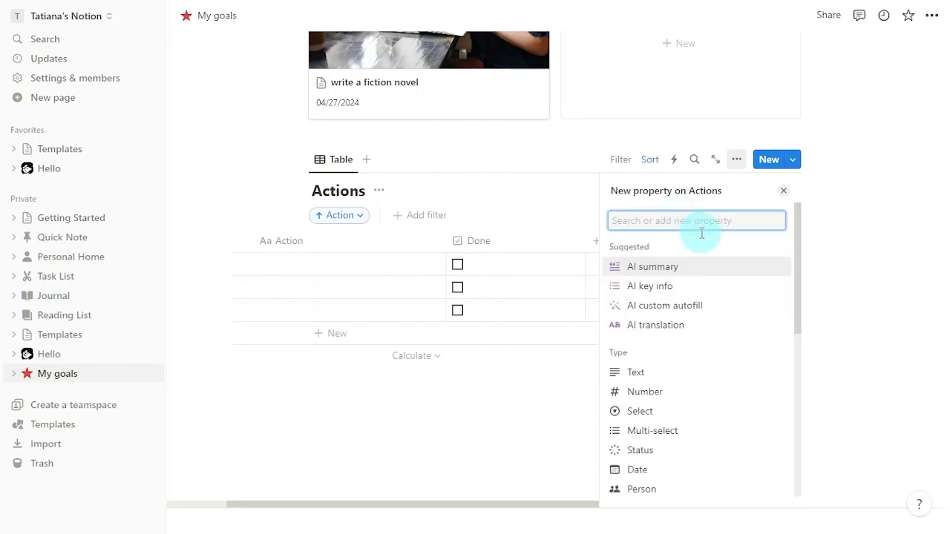
# - Add a Relation property linking the Actions table to the Goals database, with Show on Goals enabled
pyautogui.write('rela')
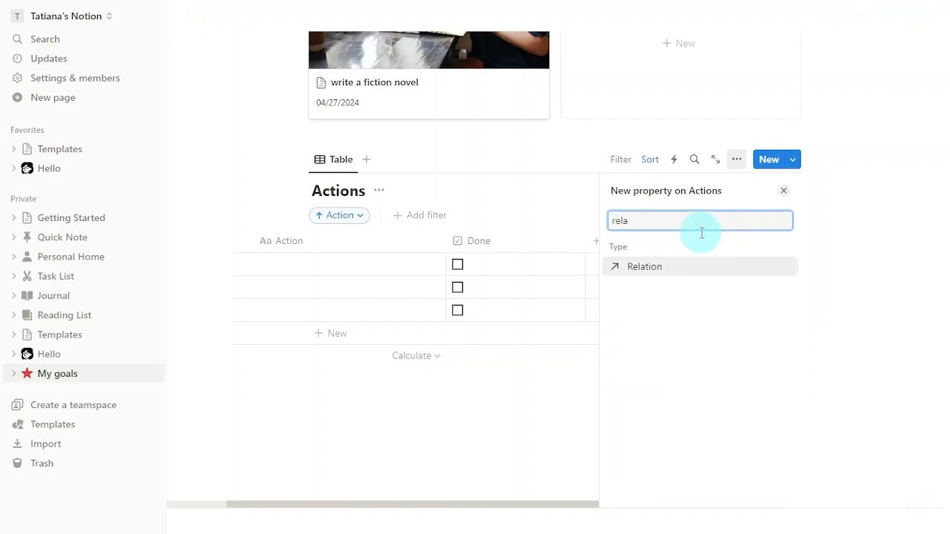
pyautogui.click(678, 268)
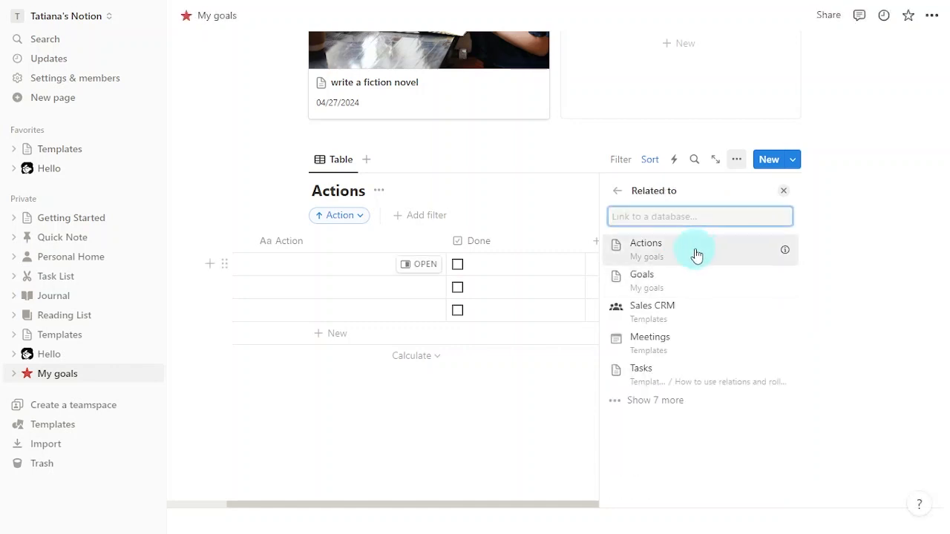
pyautogui.click(737, 281)
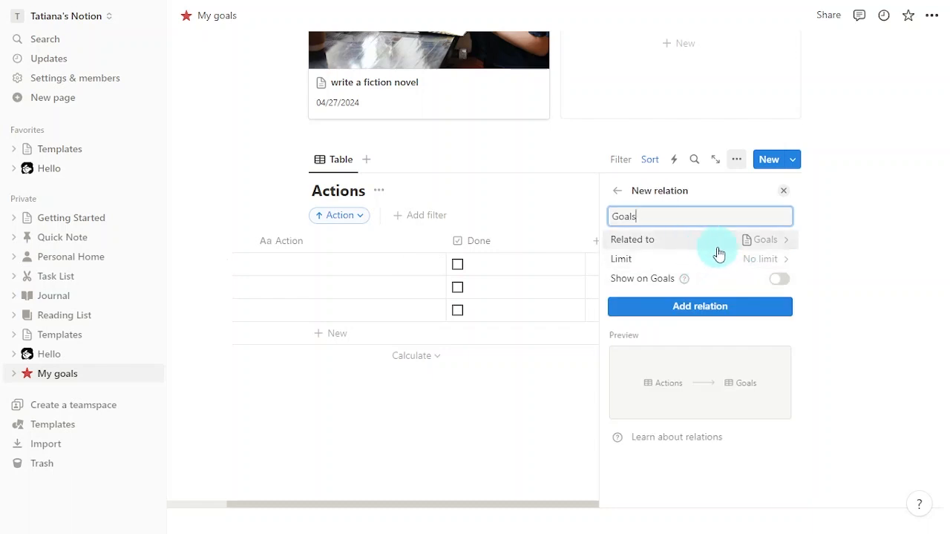
pyautogui.click(787, 286)
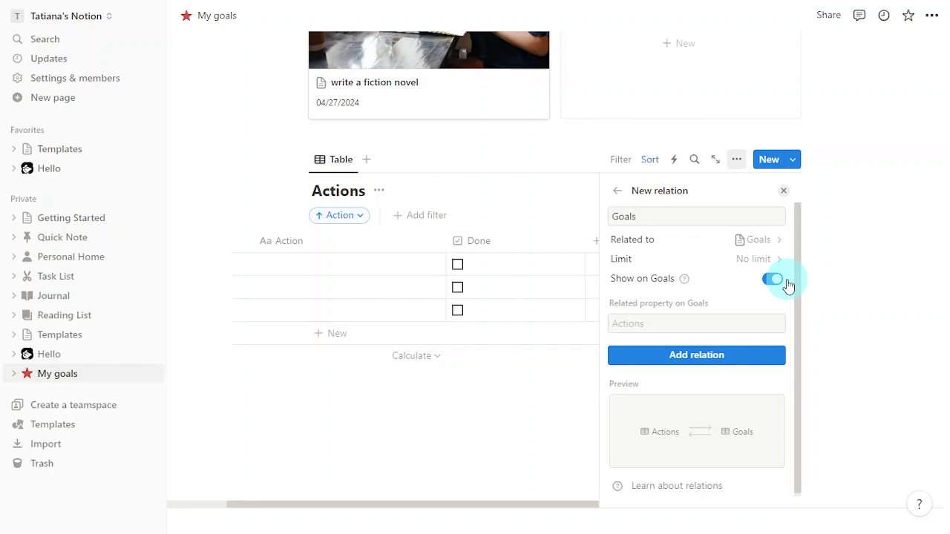
pyautogui.click(764, 355)
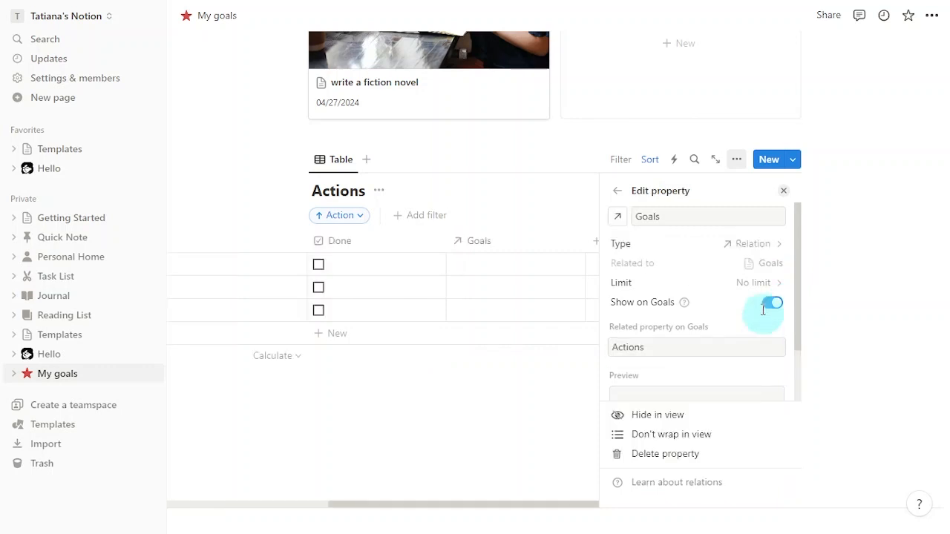
pyautogui.click(782, 192)
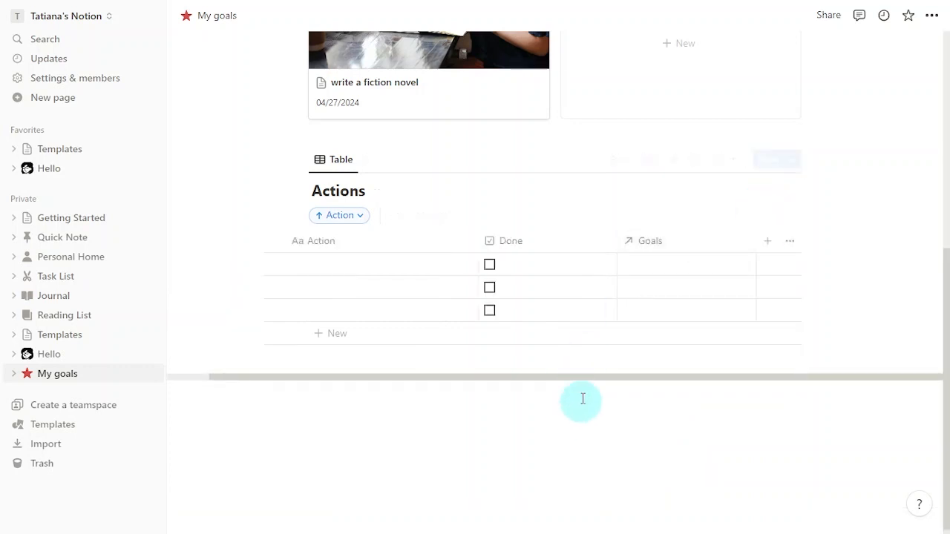
# - Move the Done column ahead of the Action column and make it narrower
pyautogui.moveTo(585, 378); pyautogui.dragTo(468, 364)
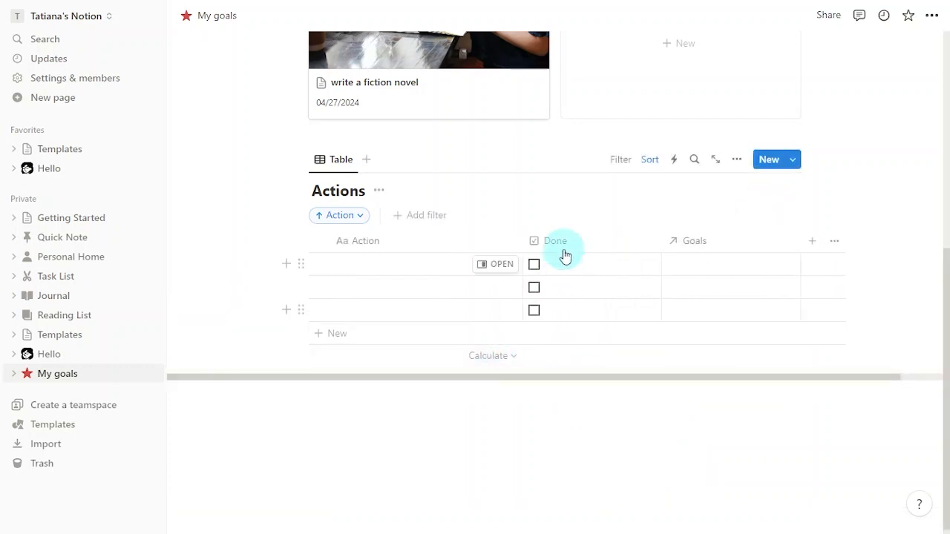
pyautogui.moveTo(564, 248); pyautogui.dragTo(341, 242)
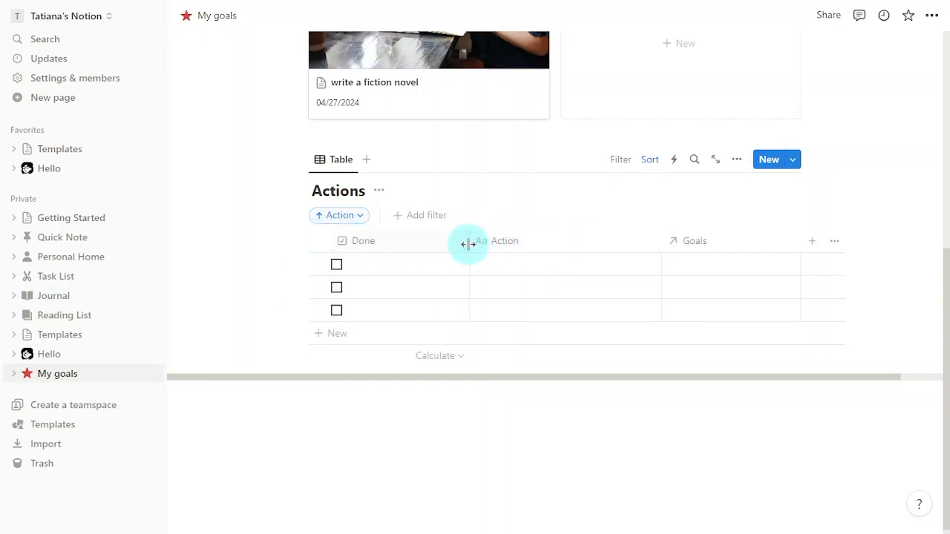
pyautogui.moveTo(470, 244); pyautogui.dragTo(402, 241)
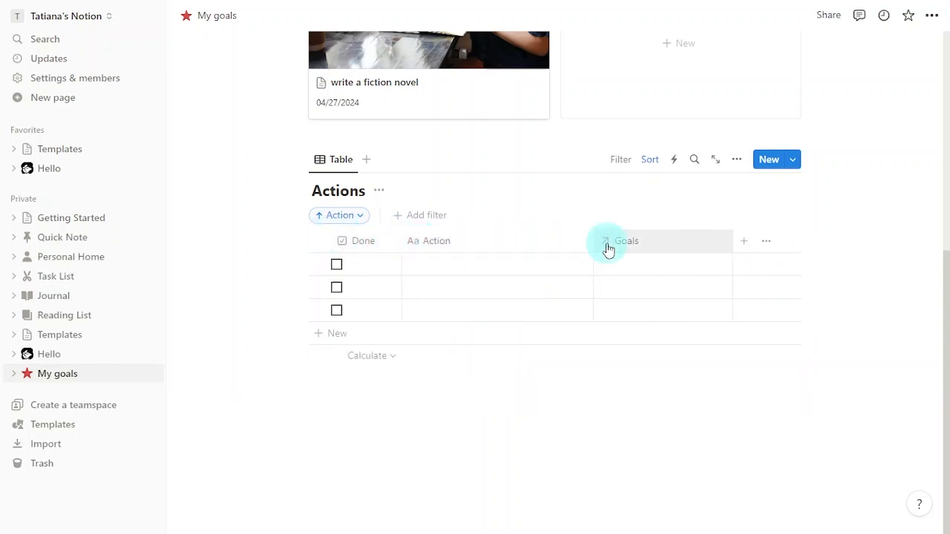
# - Add an action named "Do inital summary" and link it to the "write a fiction novel" goal
pyautogui.click(354, 333)
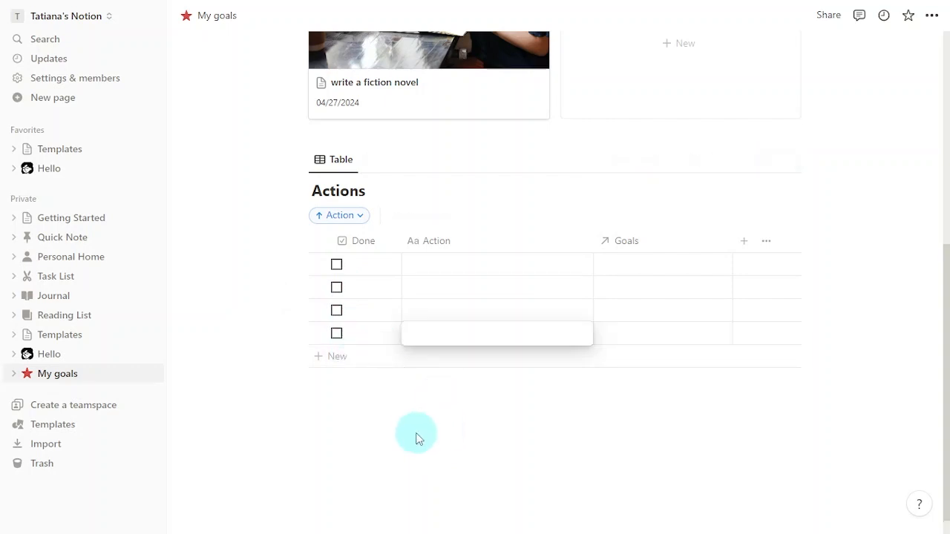
pyautogui.write('Do ini')
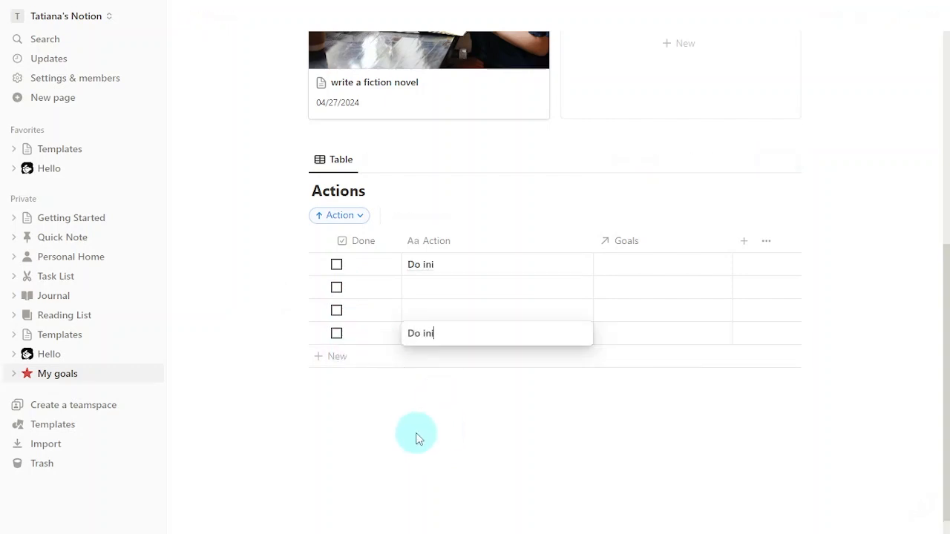
pyautogui.write('tal summary')
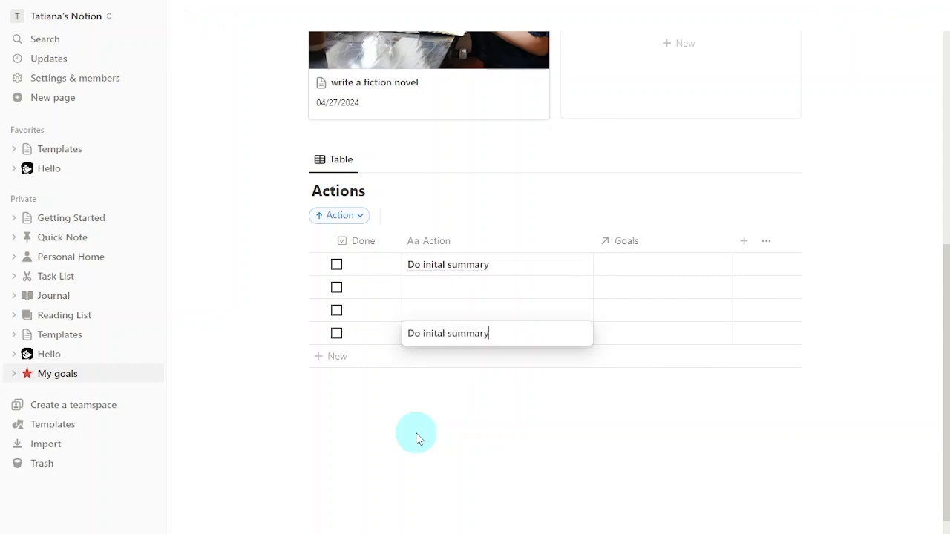
pyautogui.press('Escape')
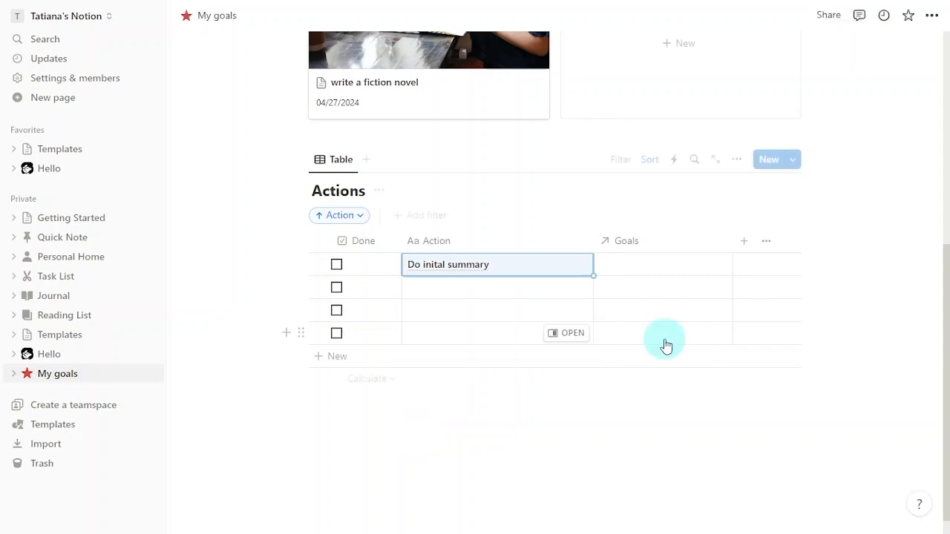
pyautogui.click(656, 265)
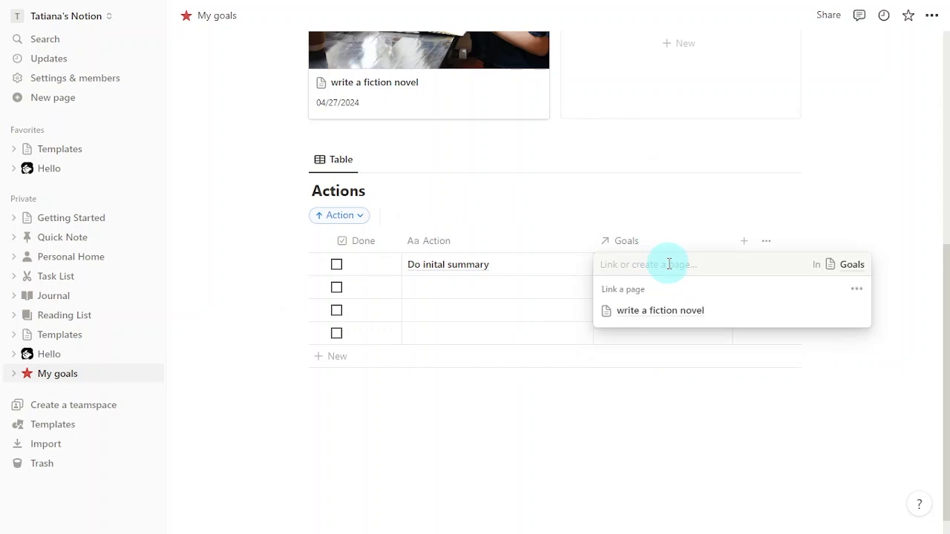
pyautogui.click(733, 315)
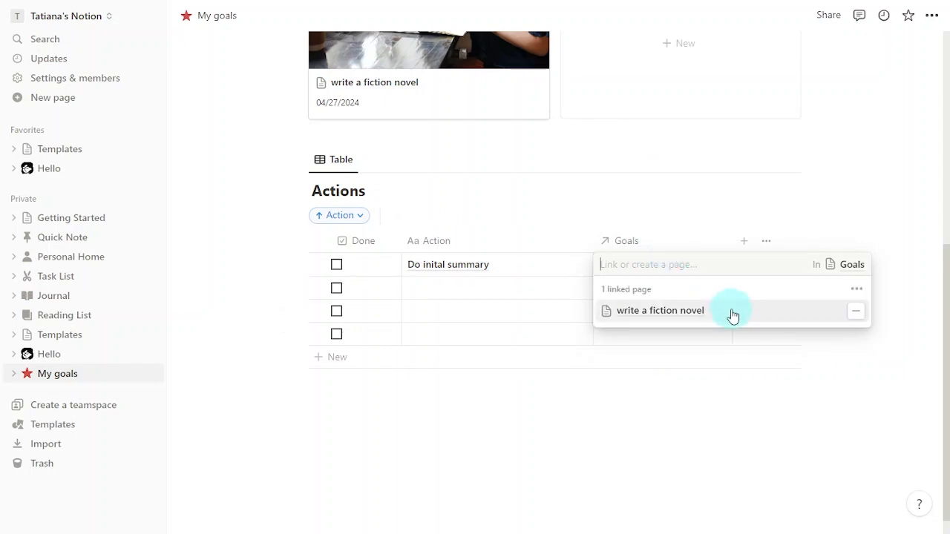
pyautogui.click(670, 448)
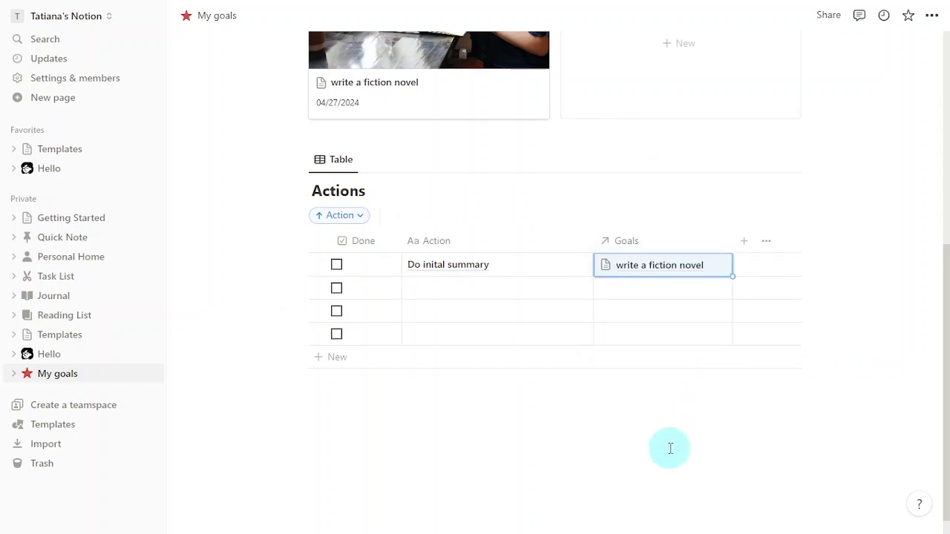
# - Delete the three empty rows from the Actions table
pyautogui.moveTo(276, 287); pyautogui.dragTo(366, 343)
pyautogui.press('Delete')
# - Open the "write a fiction novel" goal and show its Actions relation as a page section
pyautogui.scroll(4, 367, 344)
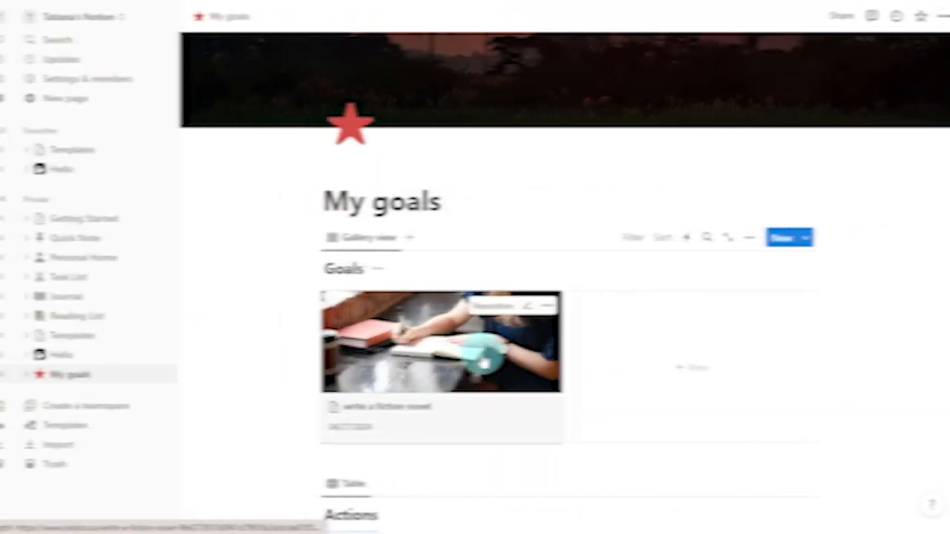
pyautogui.click(470, 356)
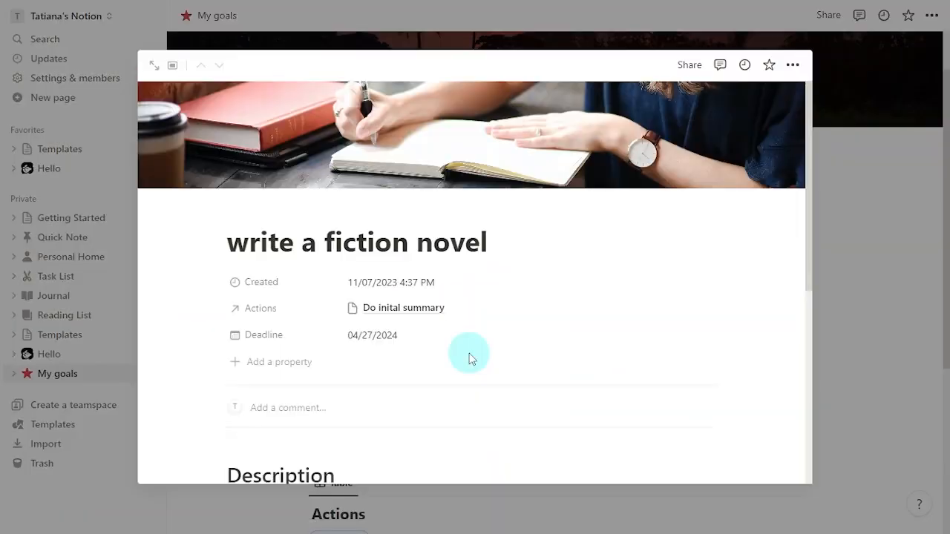
pyautogui.click(221, 307)
pyautogui.moveTo(325, 343)
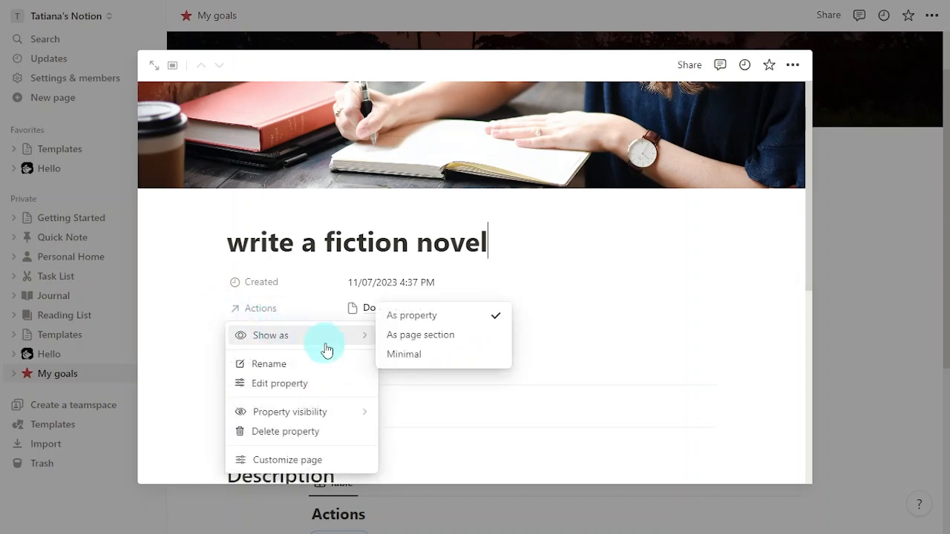
pyautogui.click(481, 337)
pyautogui.scroll(-1, 590, 397)
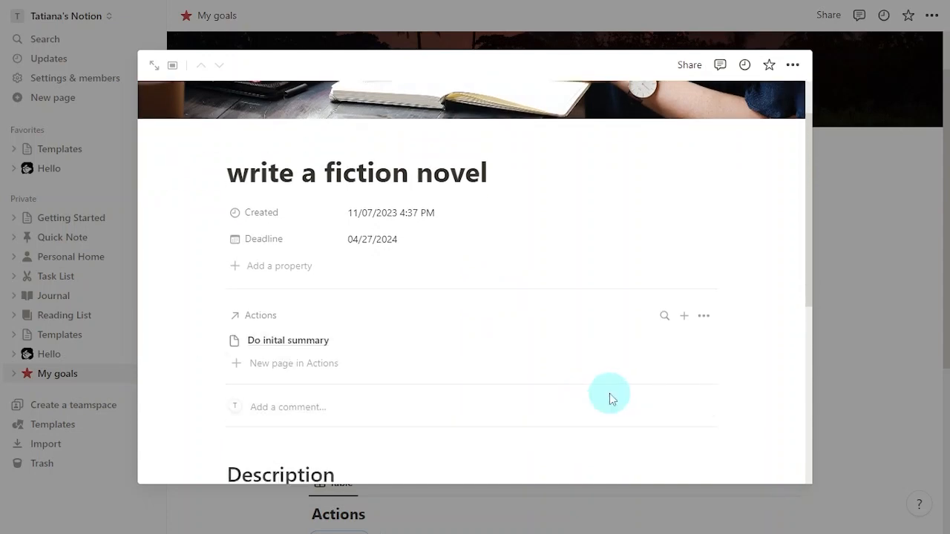
# - Show the Done property in the goal's Actions section and place it ahead of Action
pyautogui.click(702, 318)
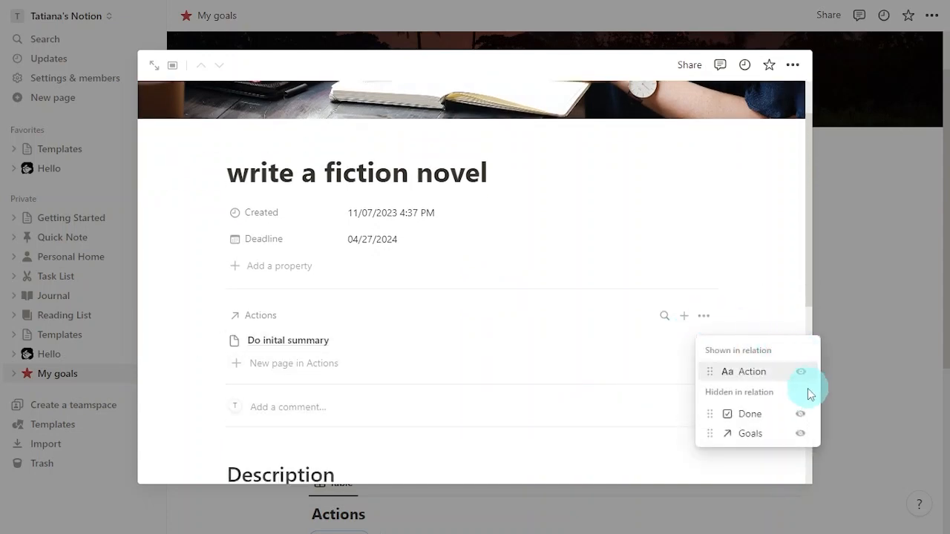
pyautogui.click(800, 416)
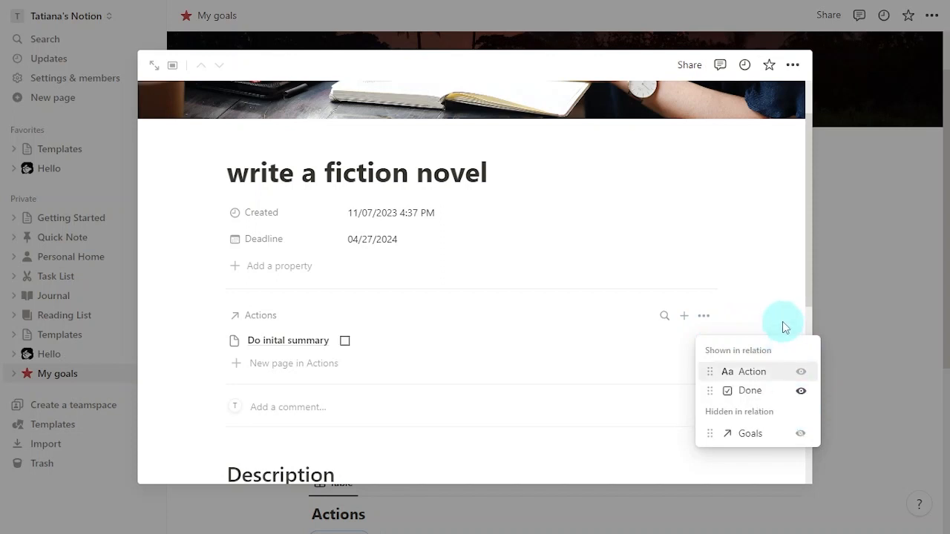
pyautogui.click(747, 314)
pyautogui.click(704, 317)
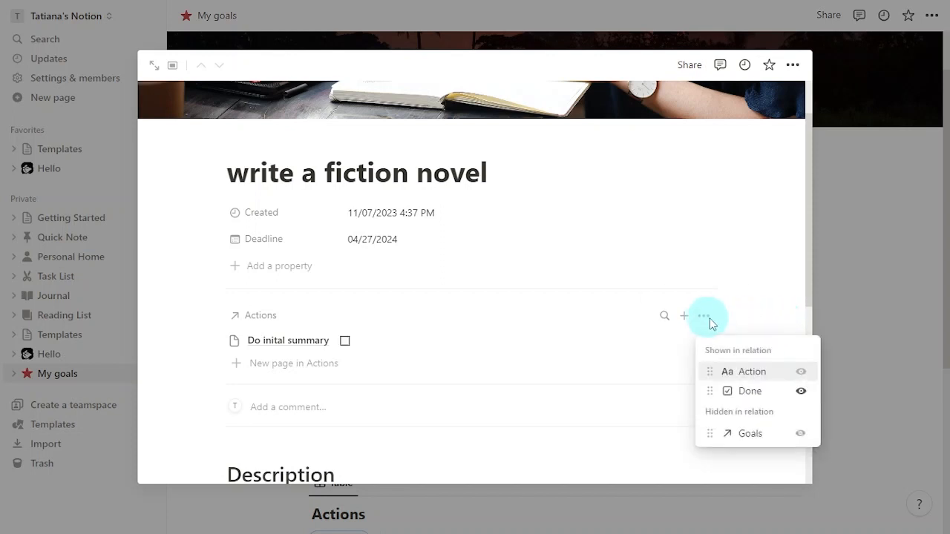
pyautogui.moveTo(711, 387); pyautogui.dragTo(712, 371)
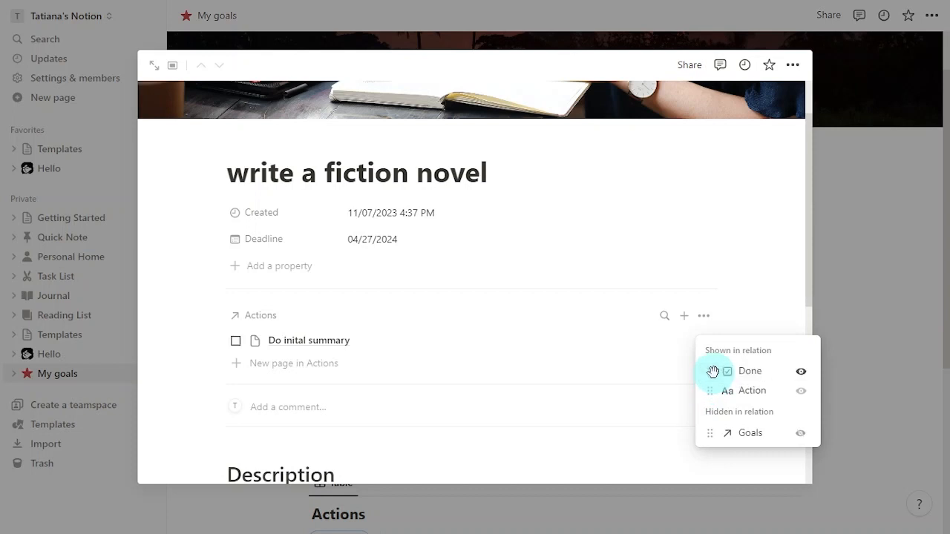
pyautogui.click(768, 303)
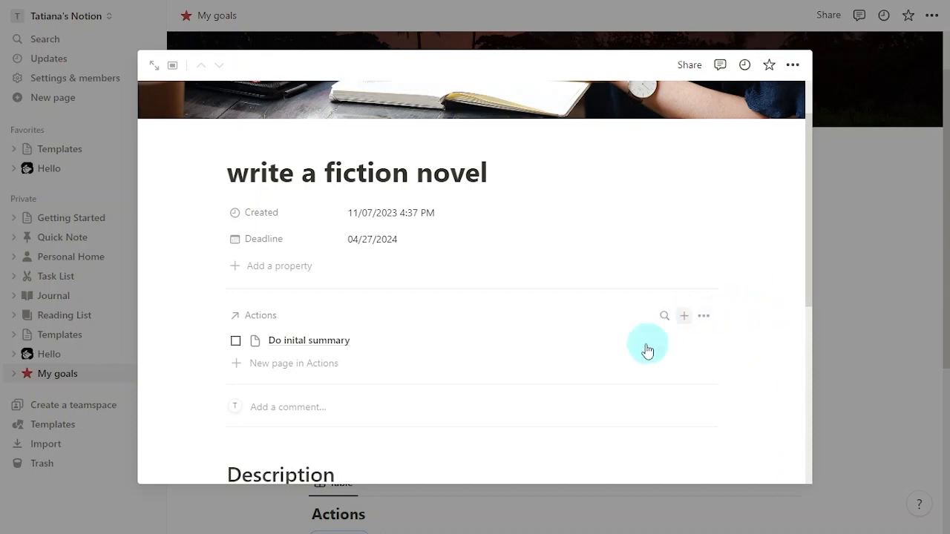
# - Add the actions "Define target audience", "Do initial research" and "make a first synopsis" to the goal's Actions section
pyautogui.click(323, 370)
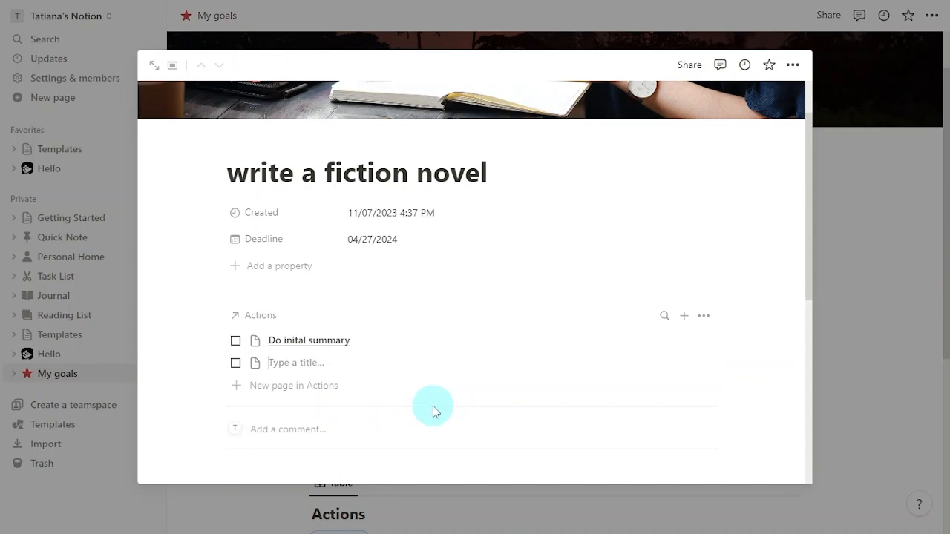
pyautogui.write('Define target audience')
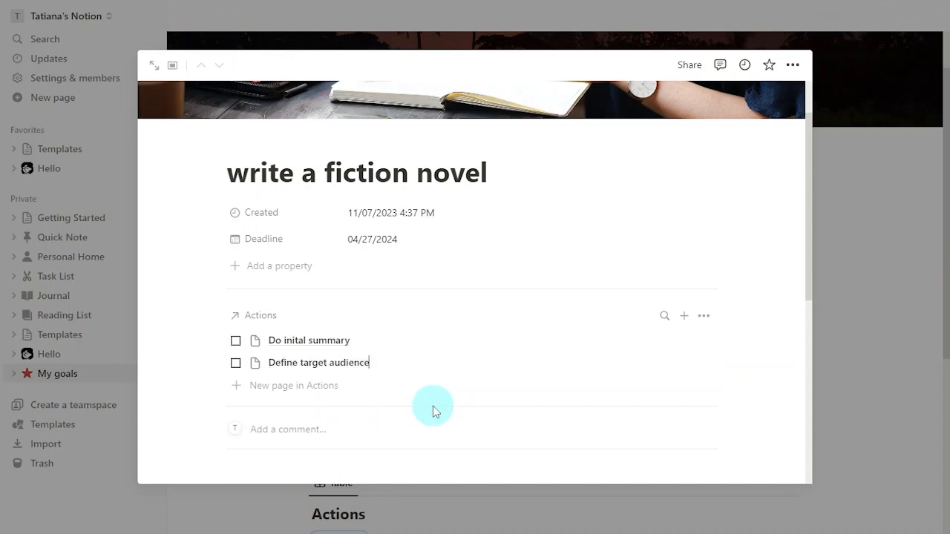
pyautogui.press('Return')
pyautogui.write('Do initial resear')
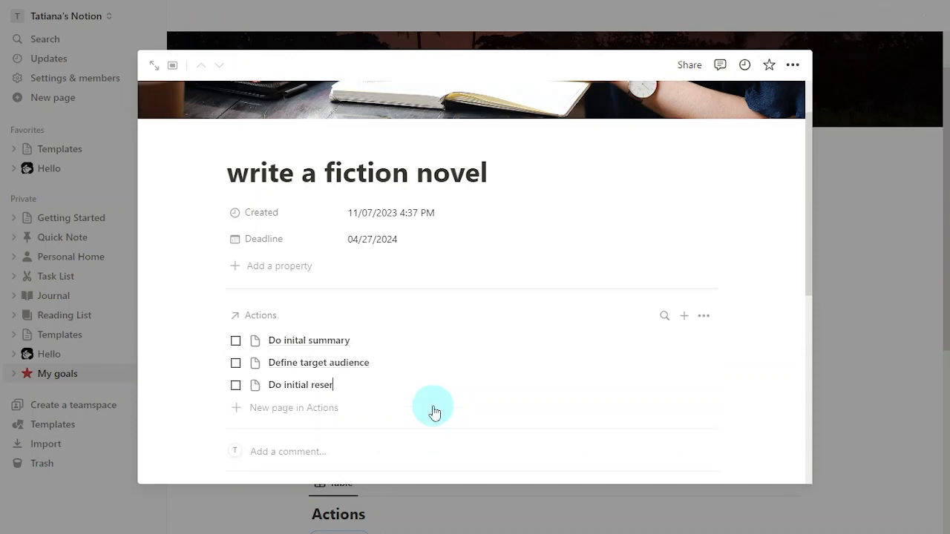
pyautogui.write('ch')
pyautogui.press('Return')
pyautogui.write('make a first synopsis')
pyautogui.press('Return')
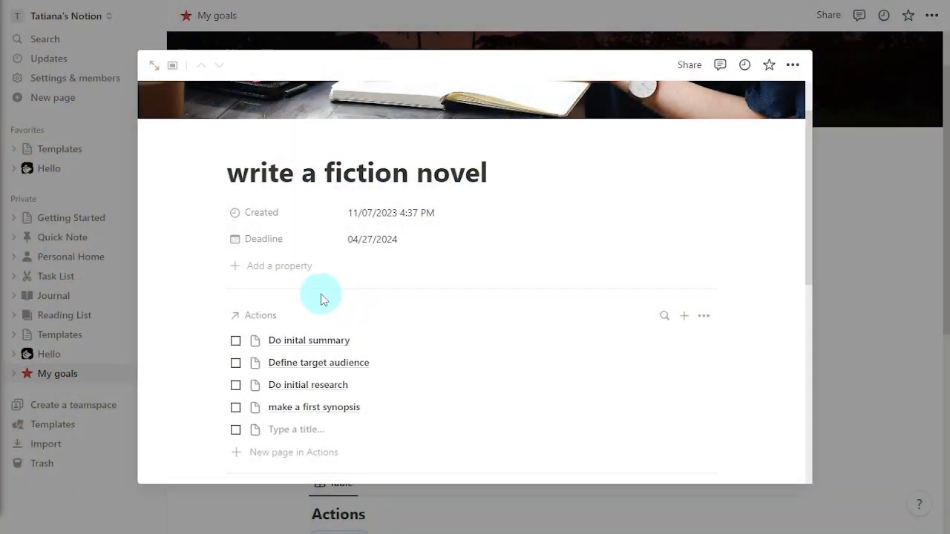
# - Add a Formula property to the "write a fiction novel" goal
pyautogui.click(305, 271)
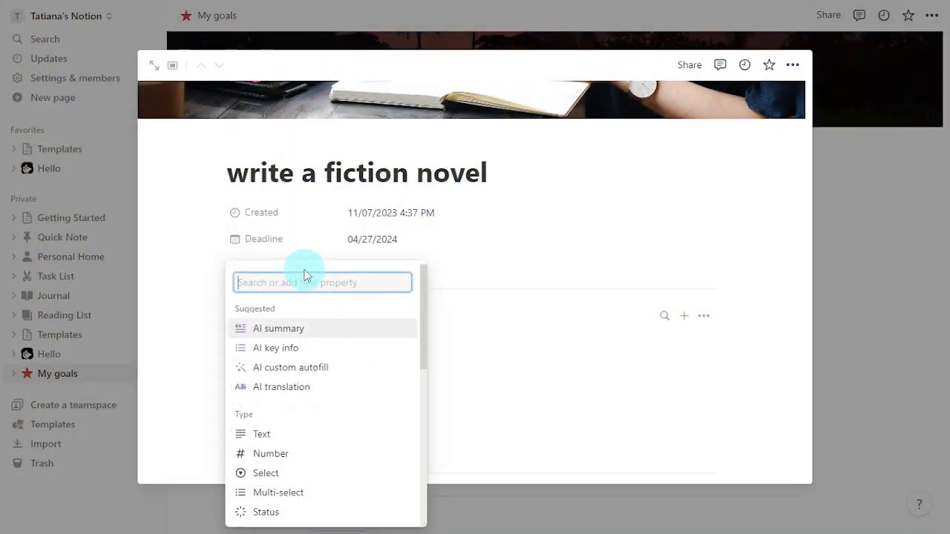
pyautogui.write('f')
pyautogui.write('ro')
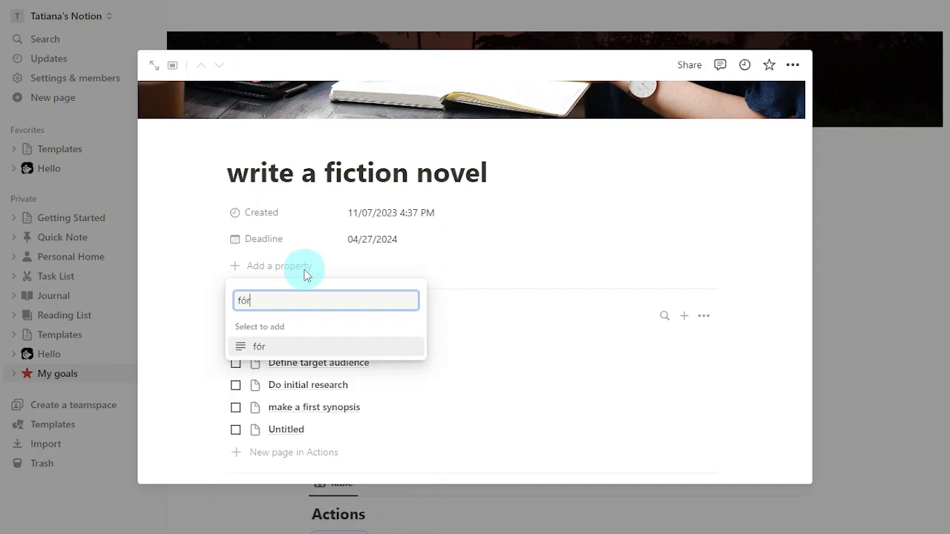
pyautogui.press('BackSpace')
pyautogui.press('BackSpace')
pyautogui.write('or')
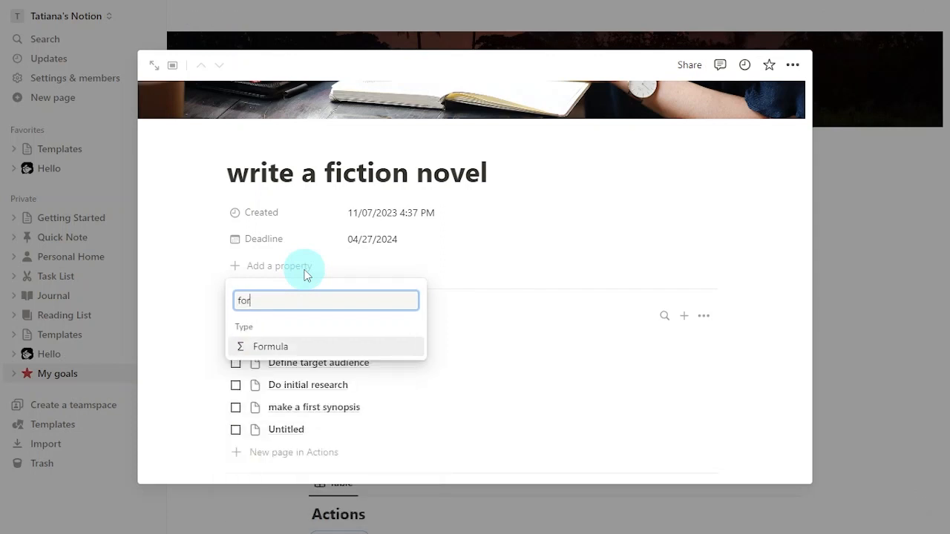
pyautogui.click(314, 346)
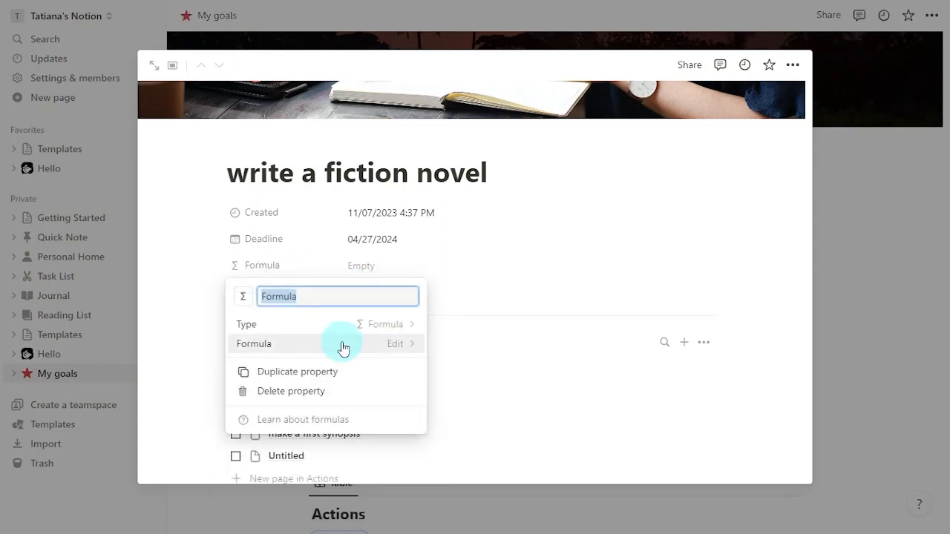
# - Set the new property's formula to Actions.filter(current.Done).length(), picking Actions and Done as property references
pyautogui.click(344, 346)
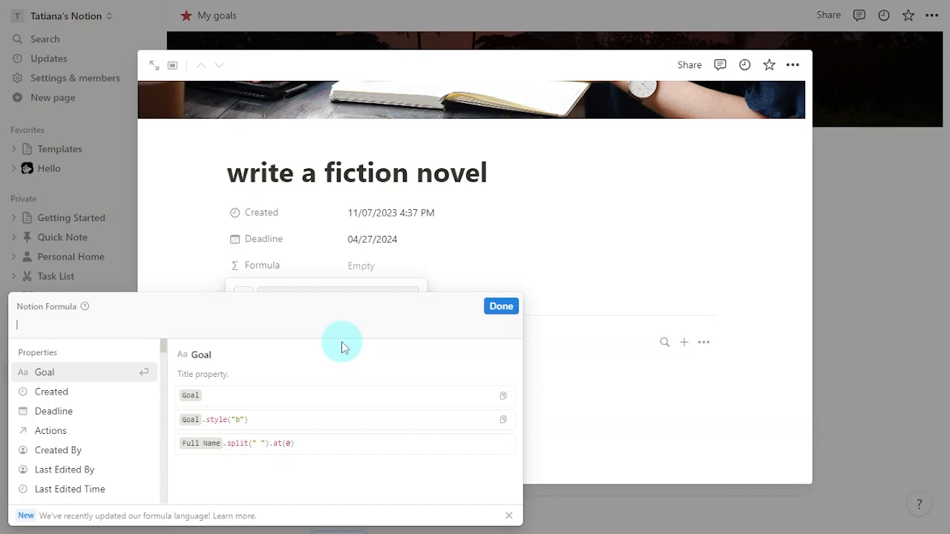
pyautogui.click(78, 434)
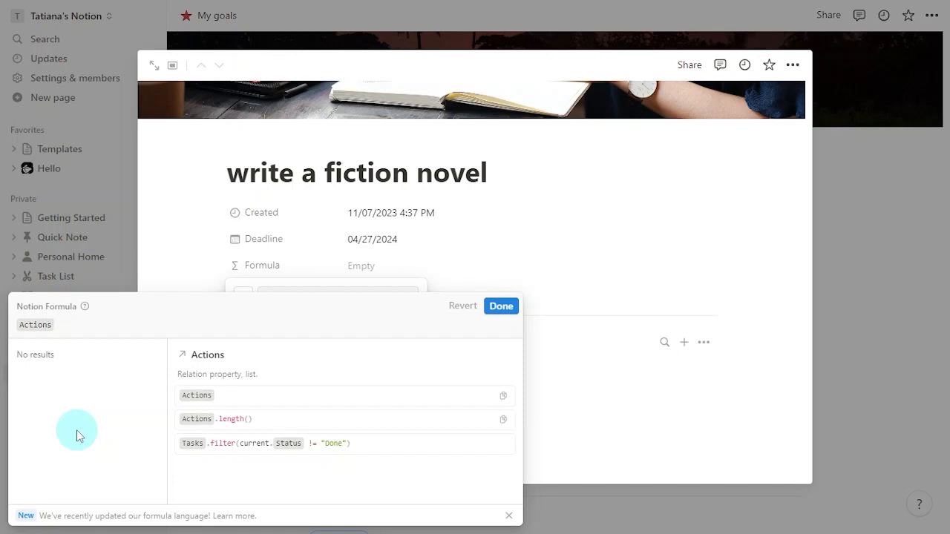
pyautogui.write('.')
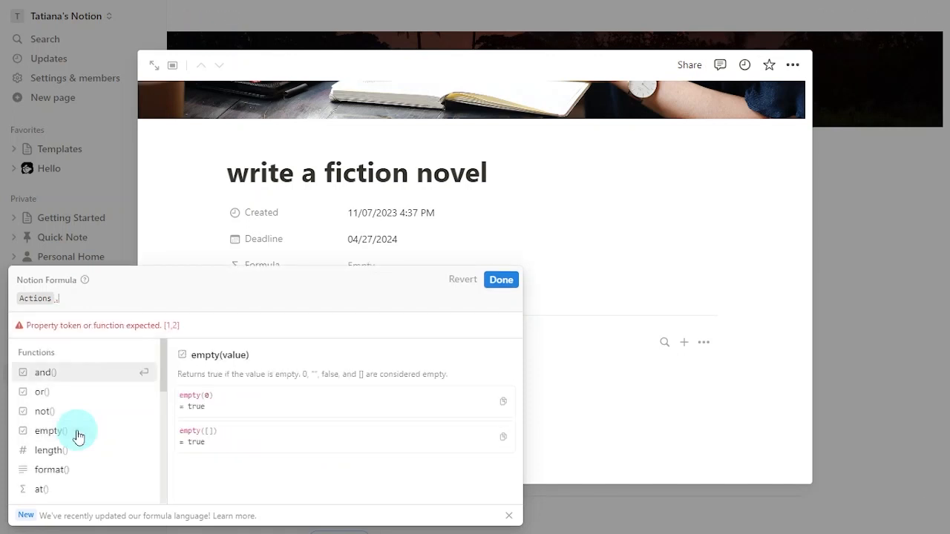
pyautogui.write('filter')
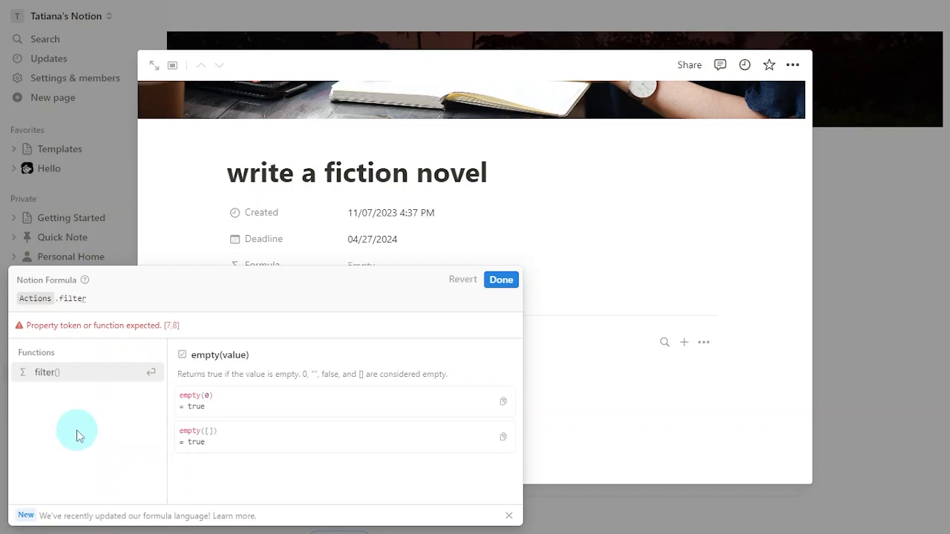
pyautogui.click(80, 381)
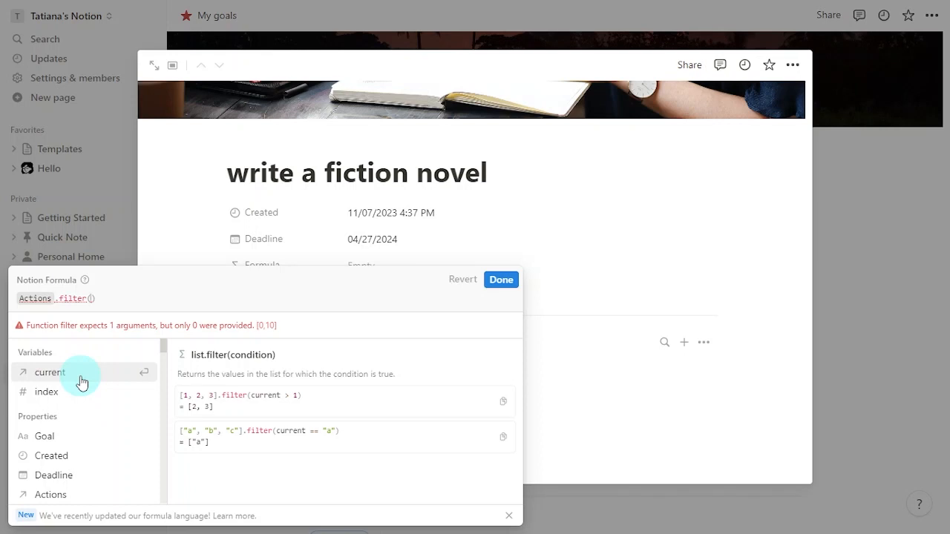
pyautogui.click(90, 382)
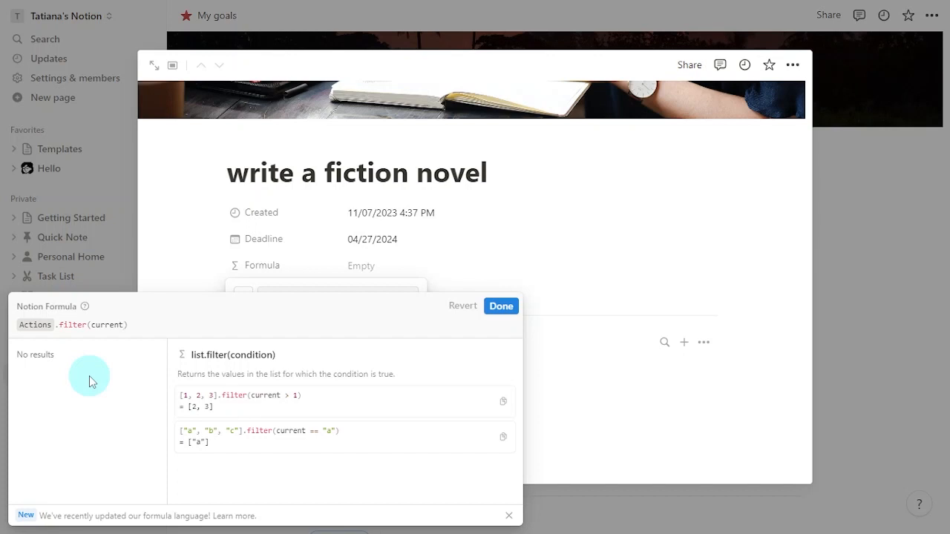
pyautogui.write('.')
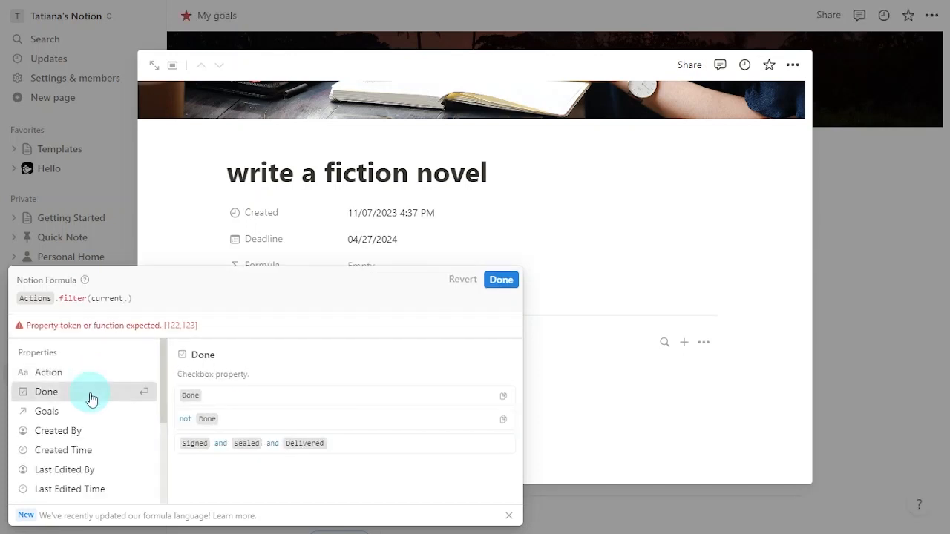
pyautogui.click(90, 393)
pyautogui.write('.len')
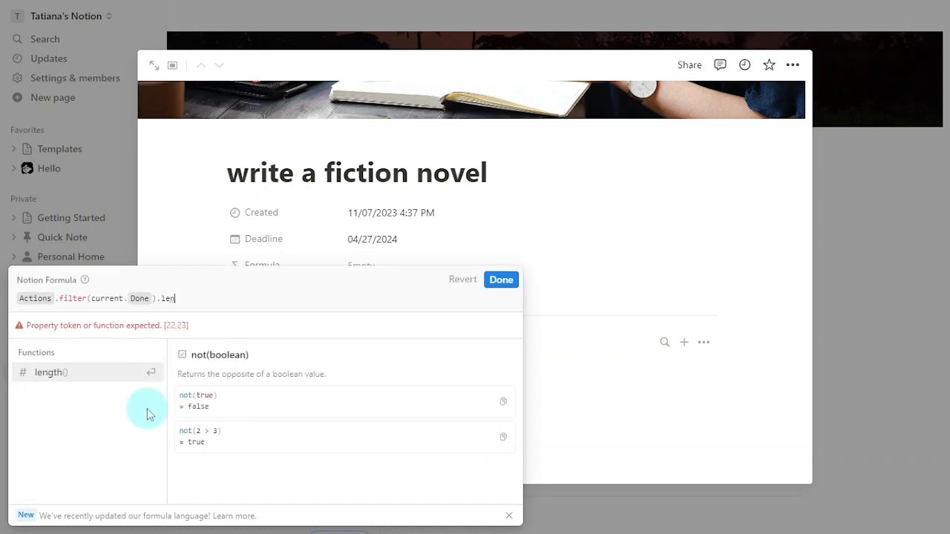
pyautogui.click(86, 376)
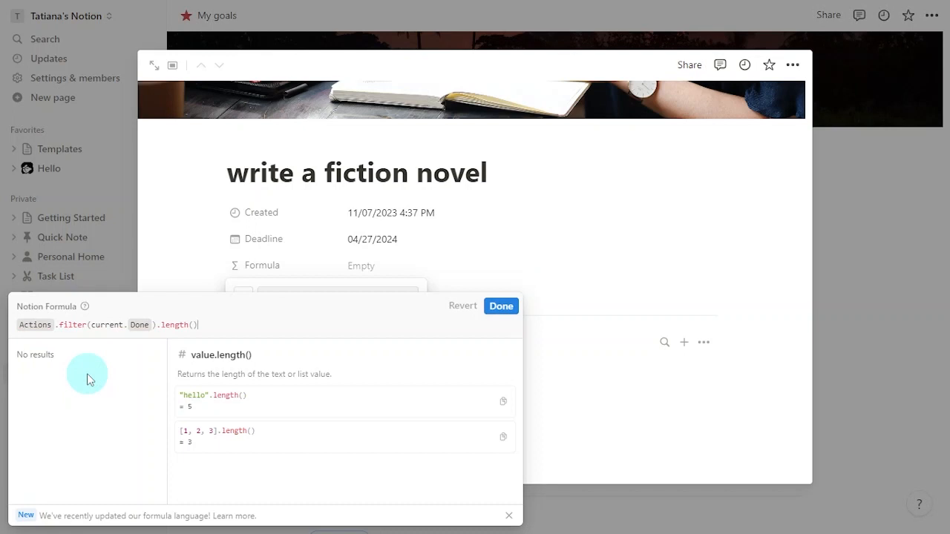
pyautogui.click(502, 306)
# - Rename the formula property "Progress"
pyautogui.click(315, 277)
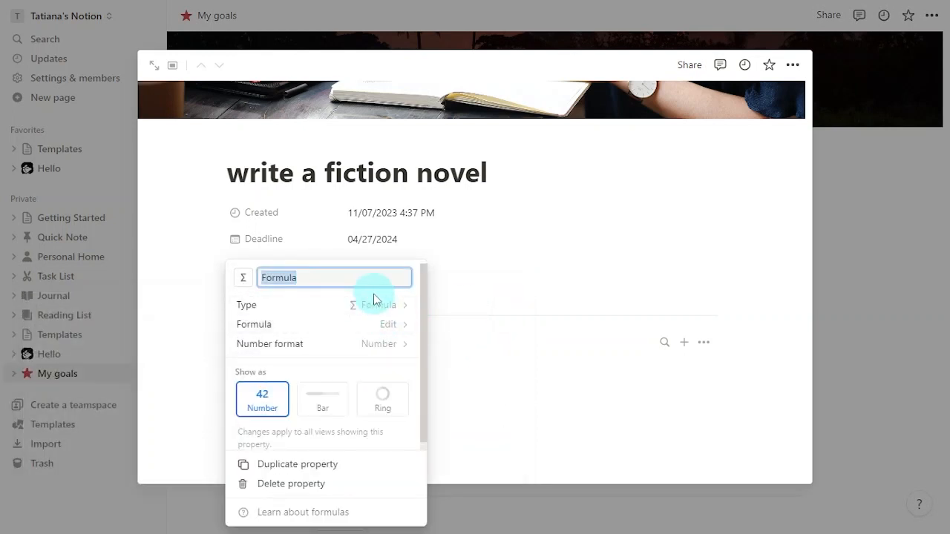
pyautogui.write('Progress')
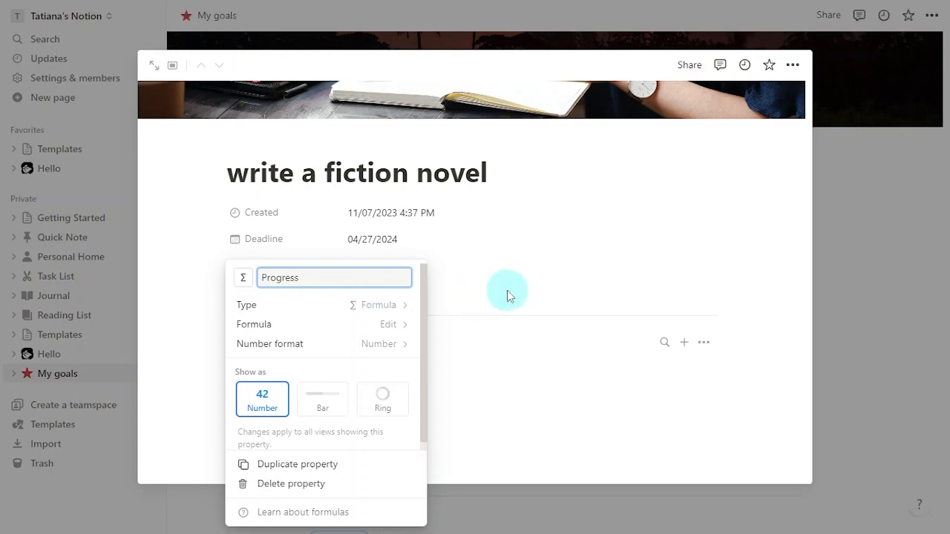
pyautogui.click(508, 292)
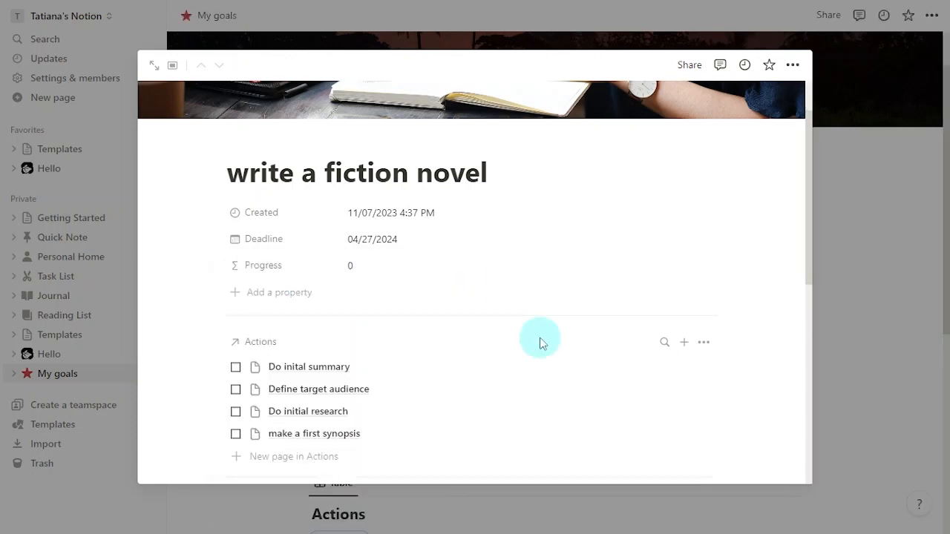
# - Extend the Progress formula with /Actions.length() so completed actions are divided by all actions
pyautogui.click(375, 267)
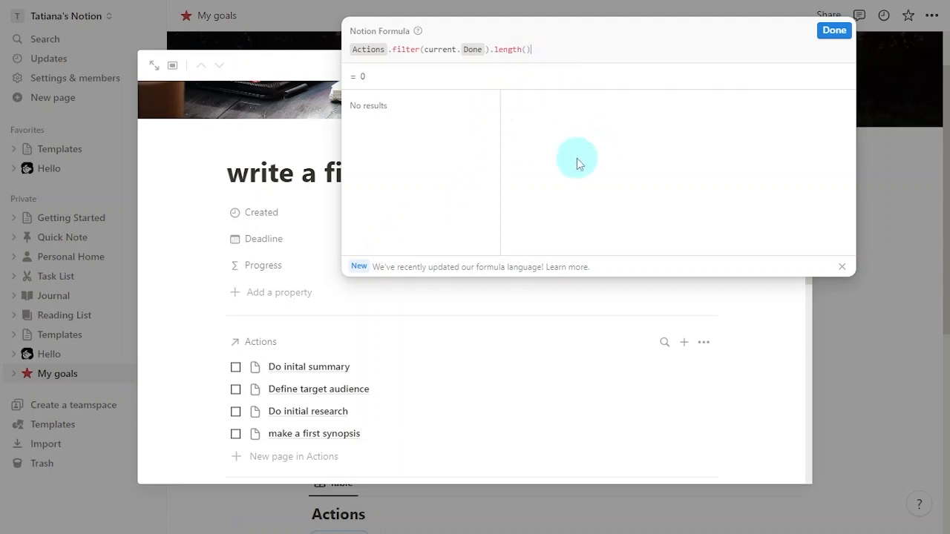
pyautogui.write('/')
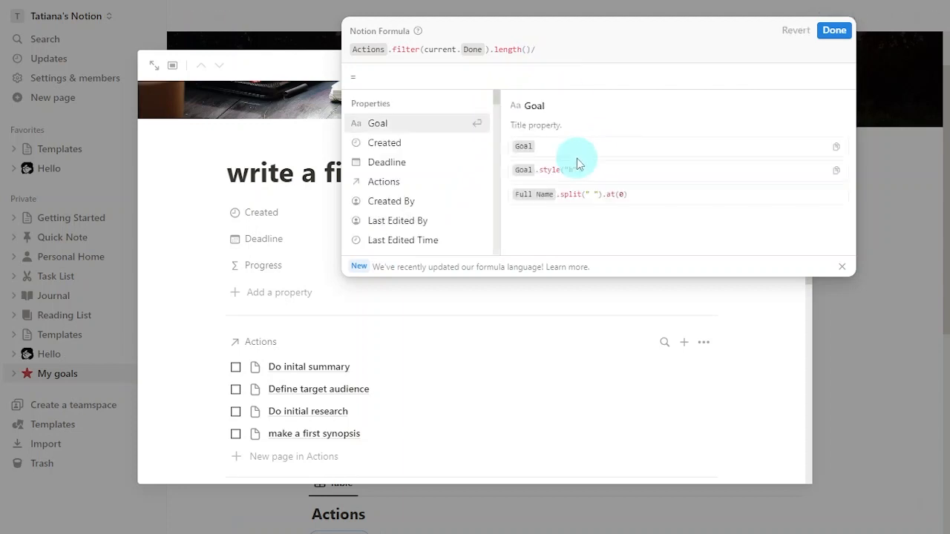
pyautogui.click(417, 182)
pyautogui.write('.')
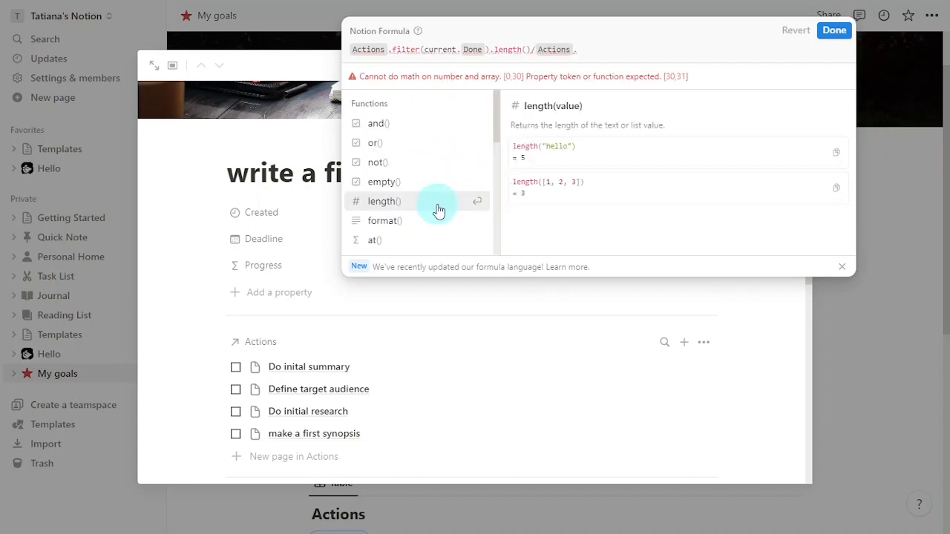
pyautogui.click(435, 204)
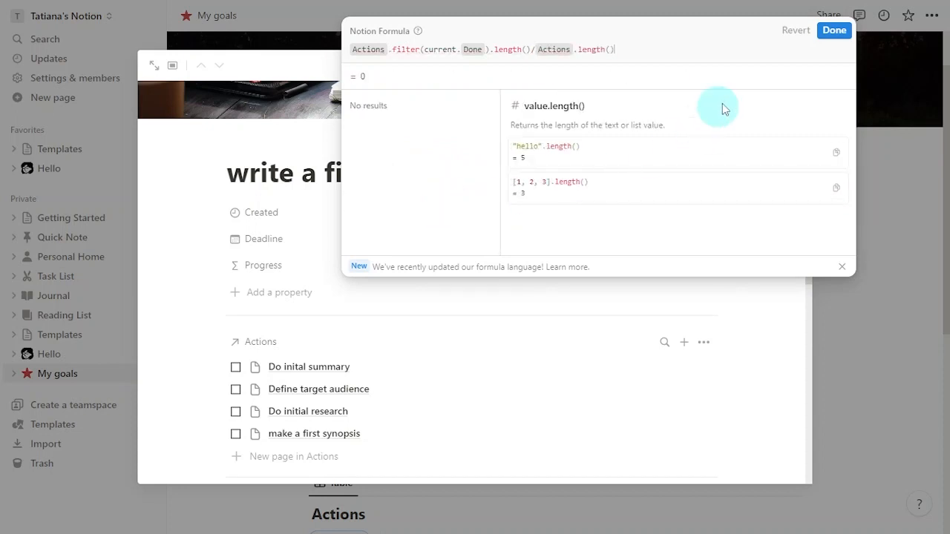
pyautogui.click(829, 41)
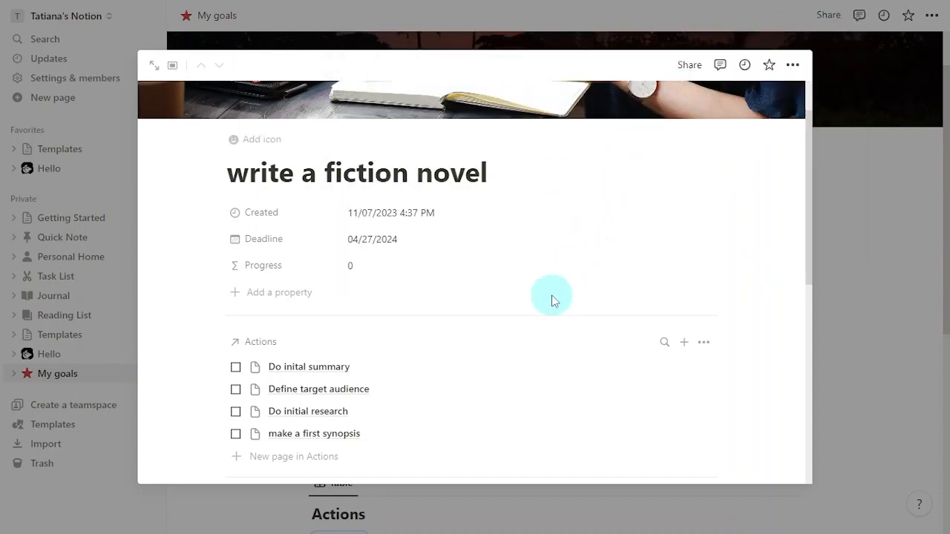
# - Mark the "Do inital summary" action as done
pyautogui.click(236, 368)
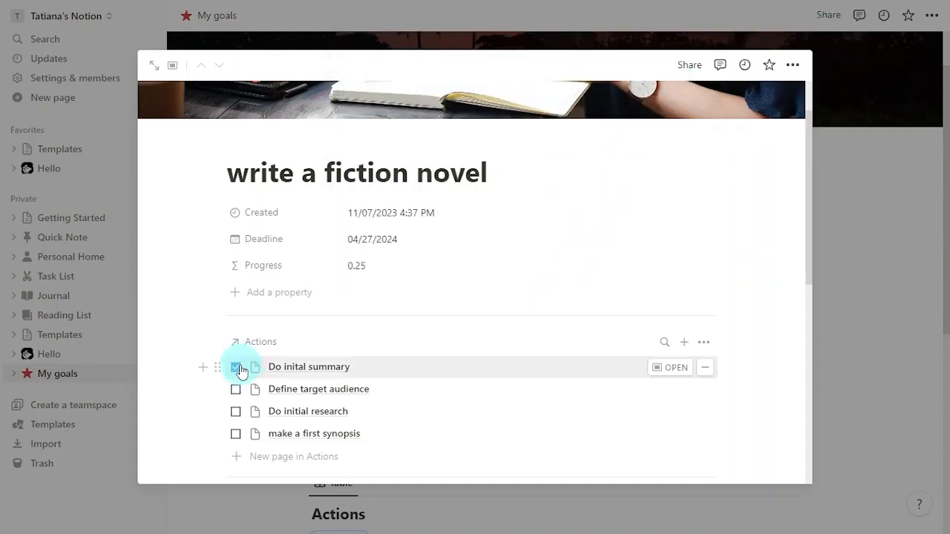
# - Mark the "Define target audience" action as done
pyautogui.click(236, 390)
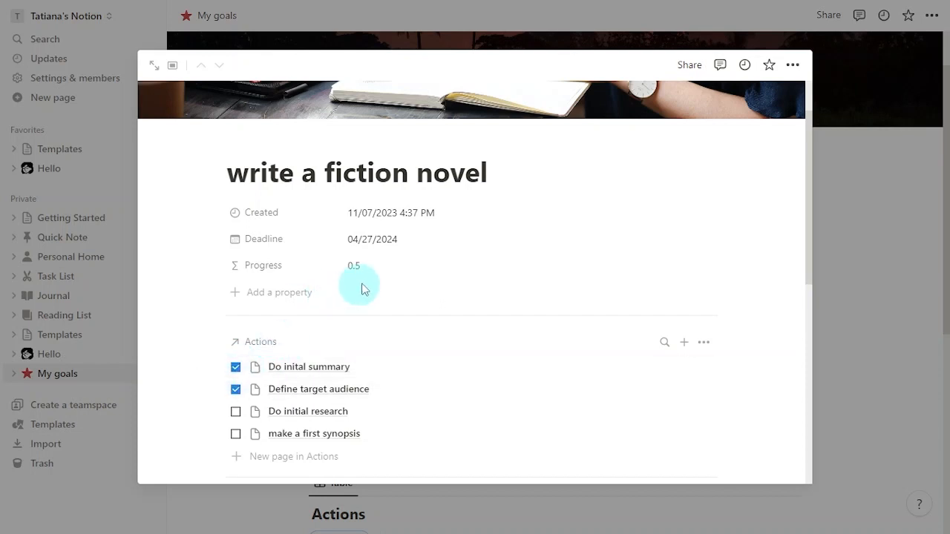
# - Set the Progress property's number format to Percent, show it as a ring, and close the goal page
pyautogui.click(269, 265)
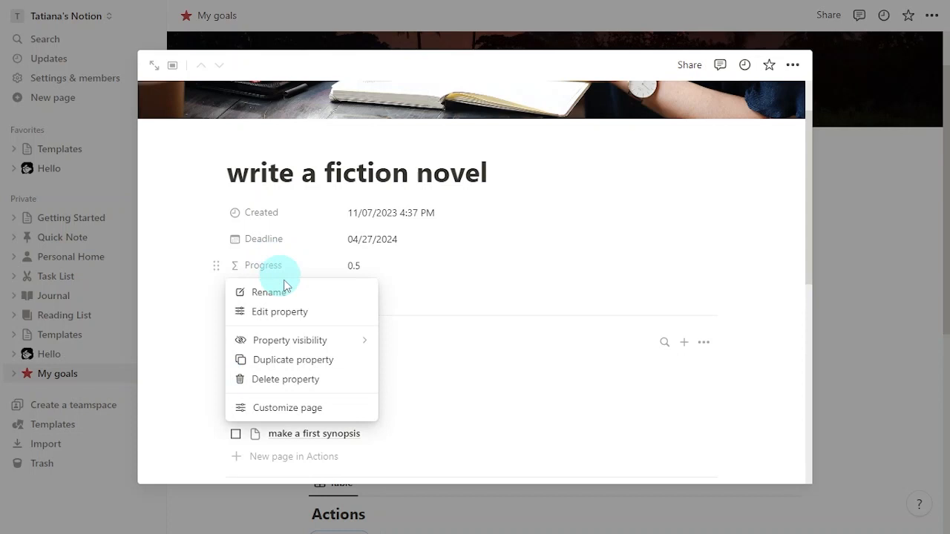
pyautogui.click(307, 311)
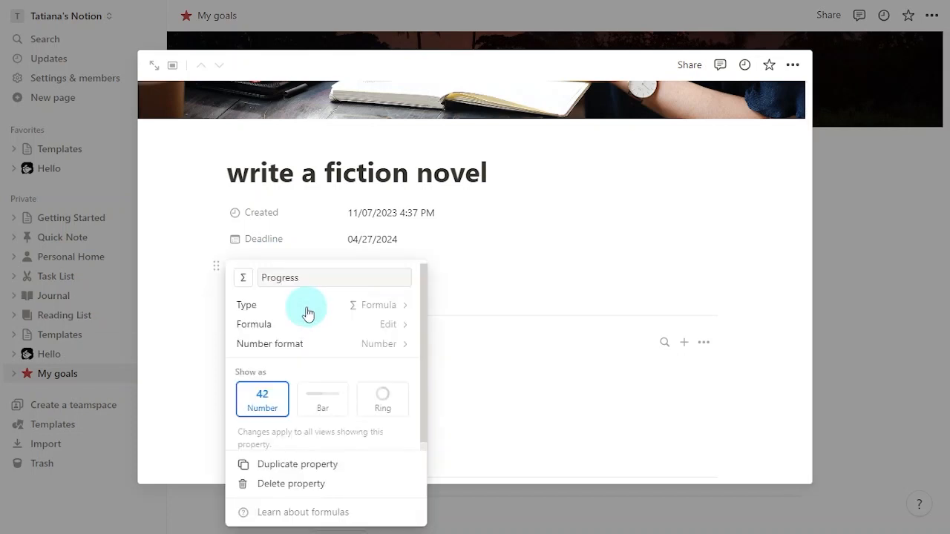
pyautogui.click(371, 345)
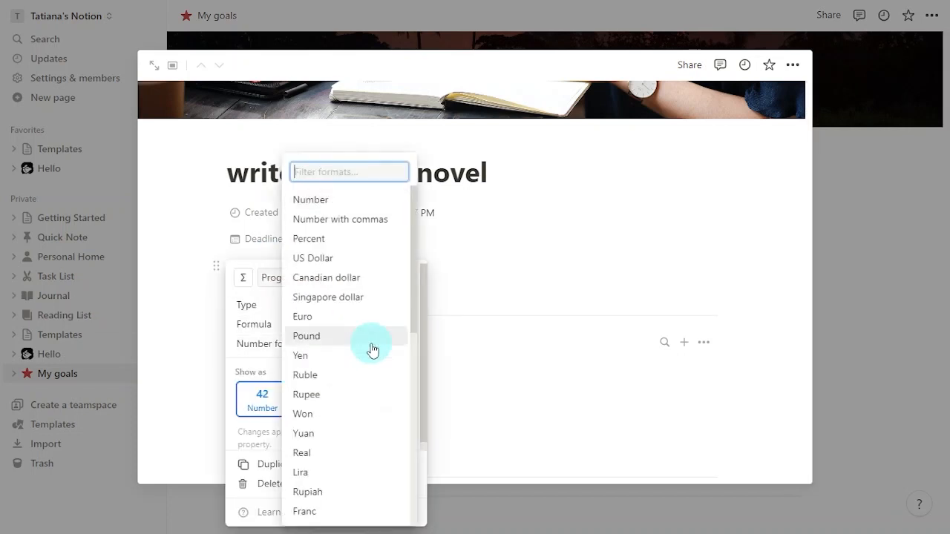
pyautogui.click(364, 239)
pyautogui.click(386, 405)
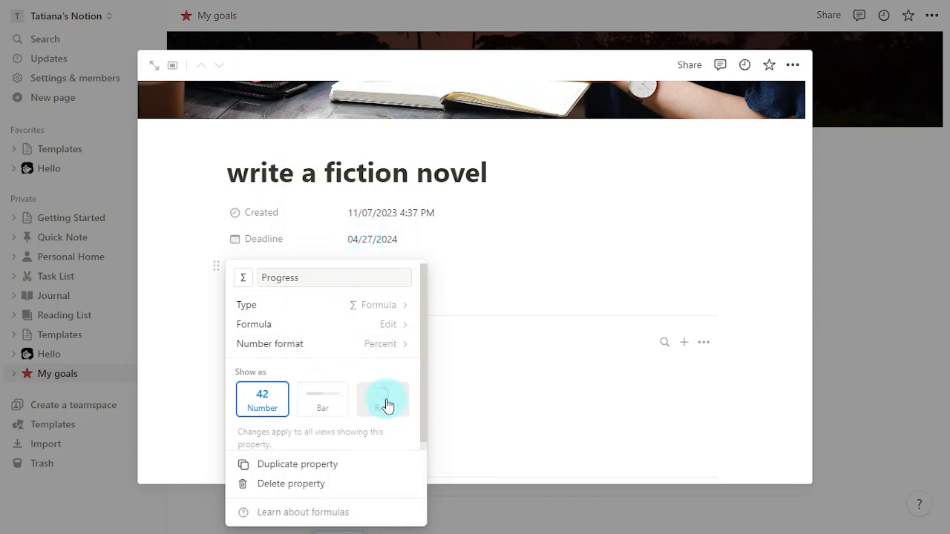
pyautogui.click(528, 443)
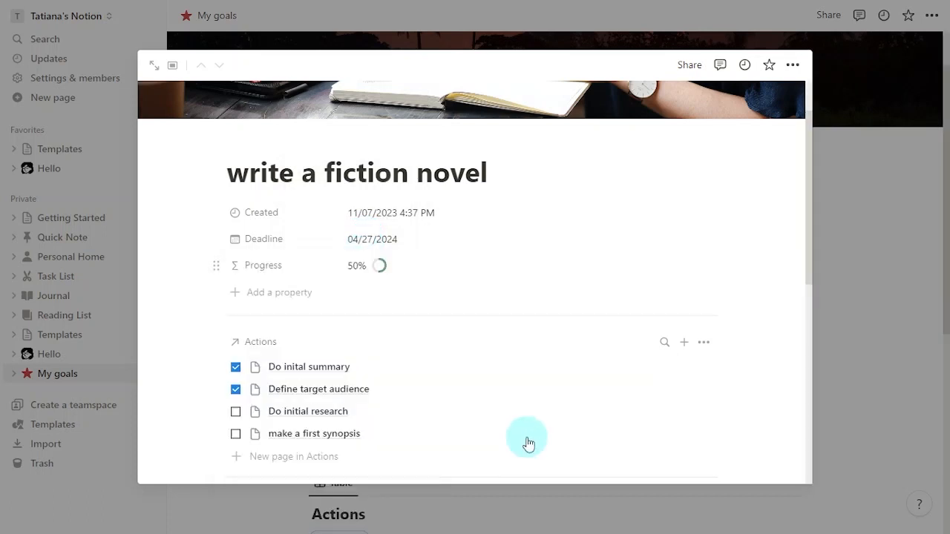
pyautogui.click(847, 411)
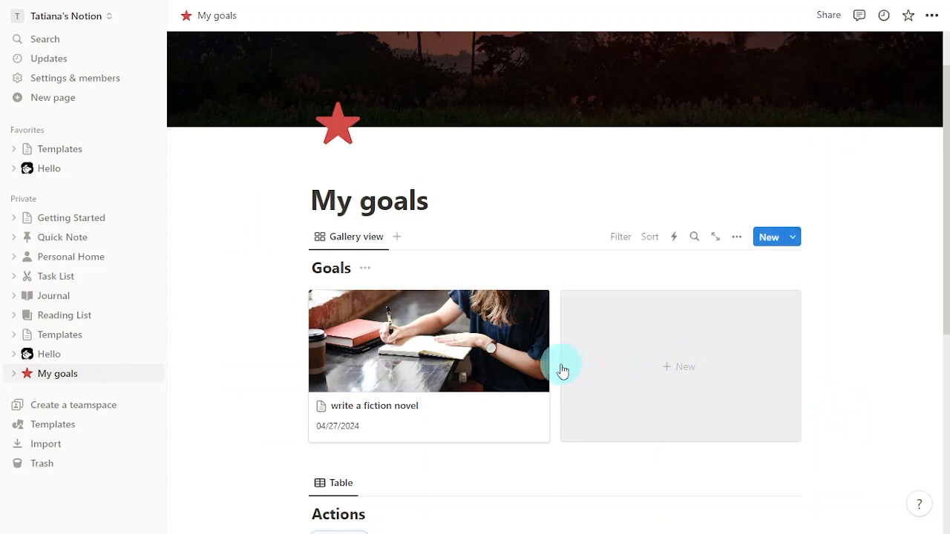
# - Show the Progress property on the cards of the Goals gallery view
pyautogui.click(738, 237)
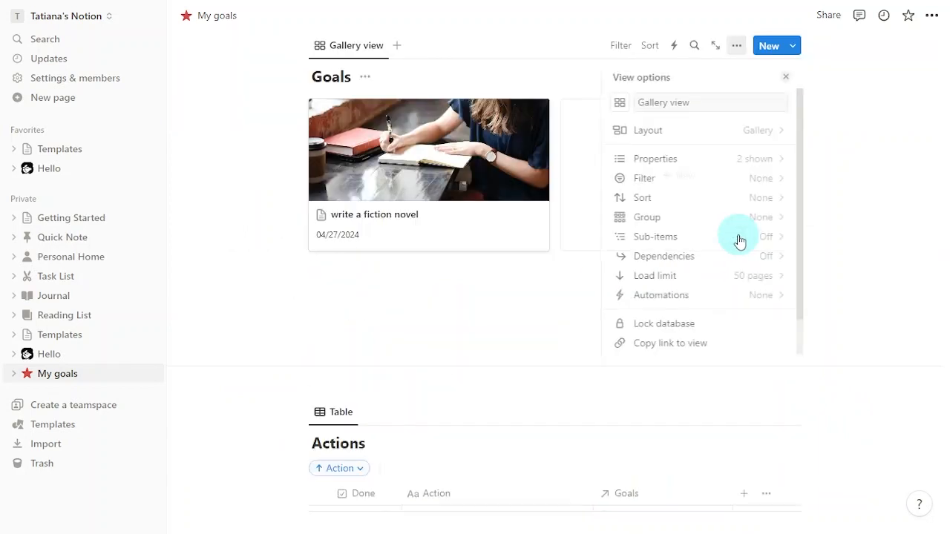
pyautogui.click(689, 171)
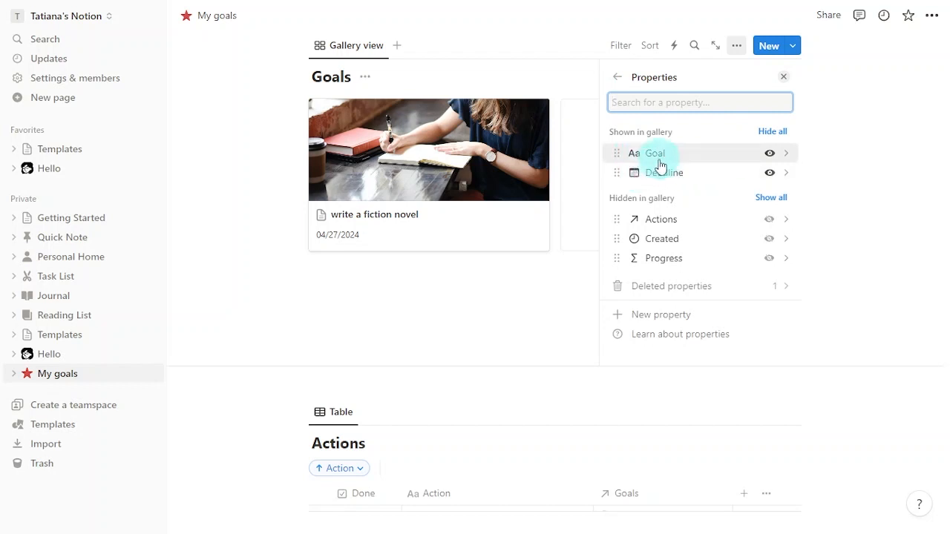
pyautogui.click(768, 259)
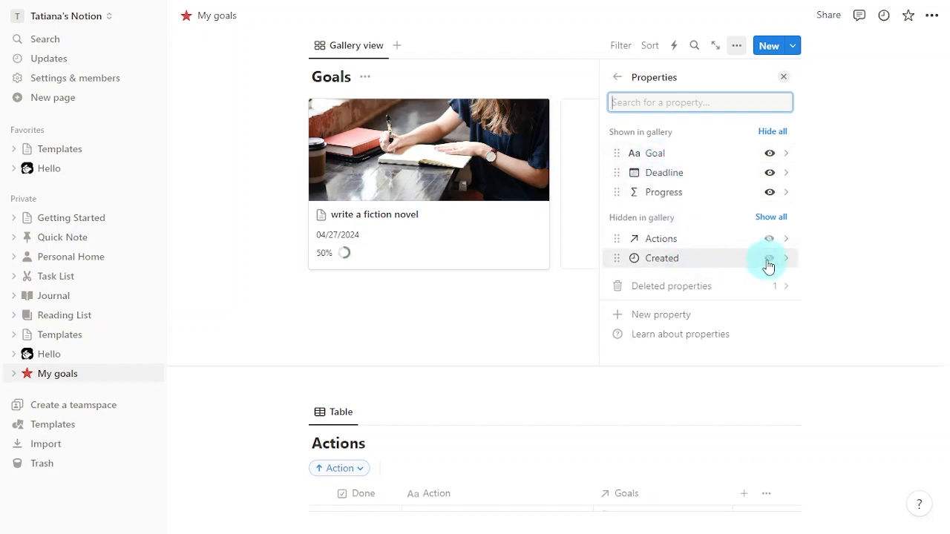
pyautogui.click(784, 77)
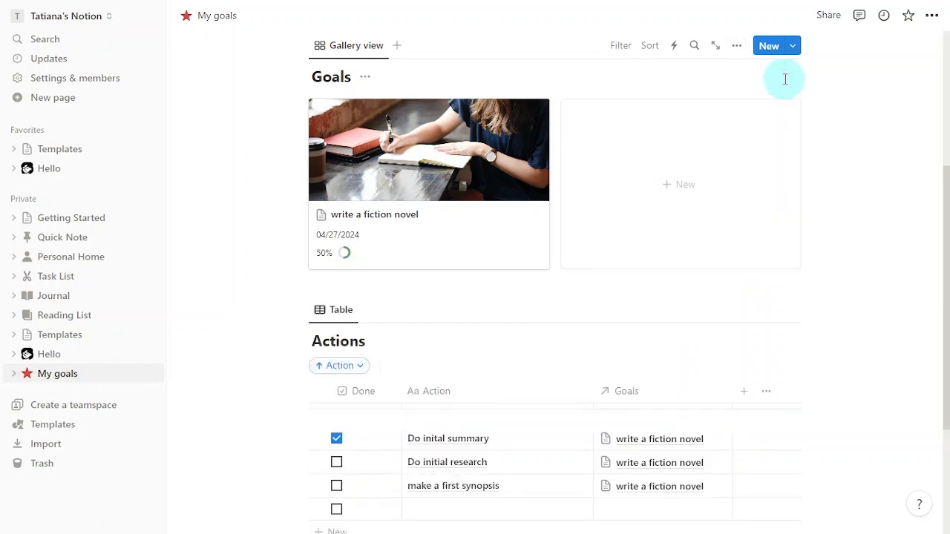
pyautogui.scroll(1, 765, 275)
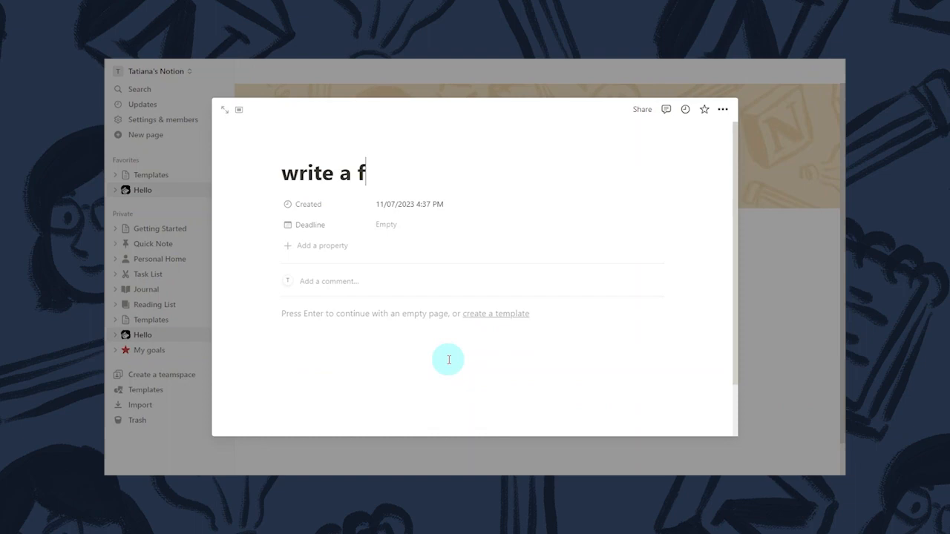
pyautogui.write('iction novel')
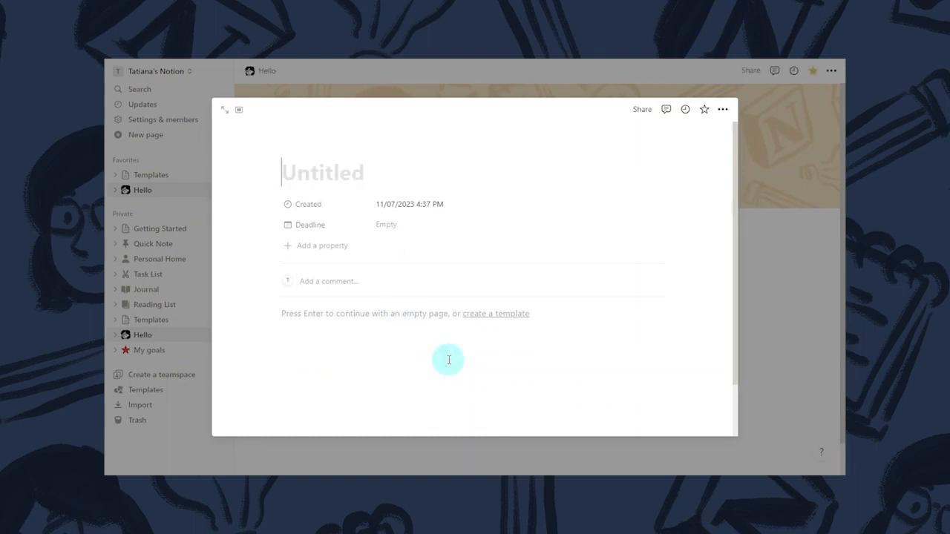
pyautogui.write('write a')
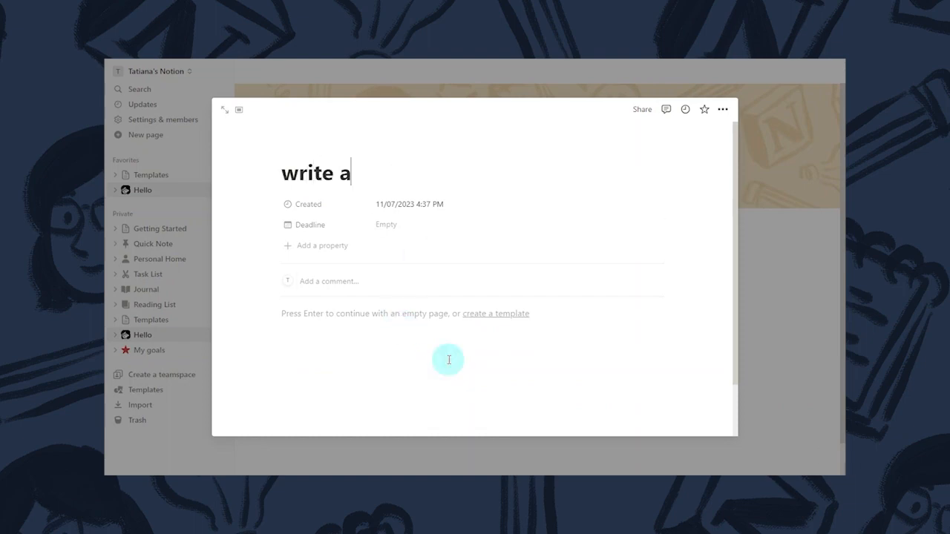
pyautogui.write(' fiction novel')
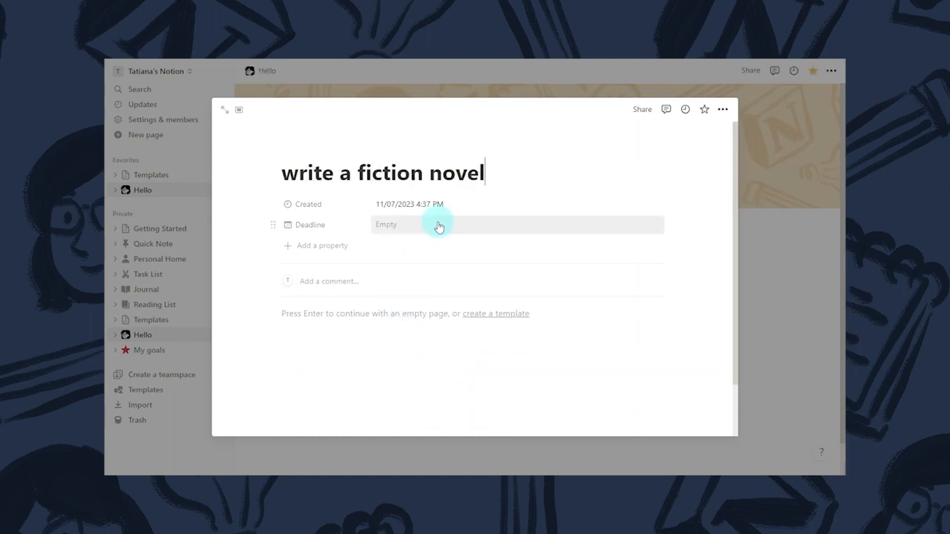